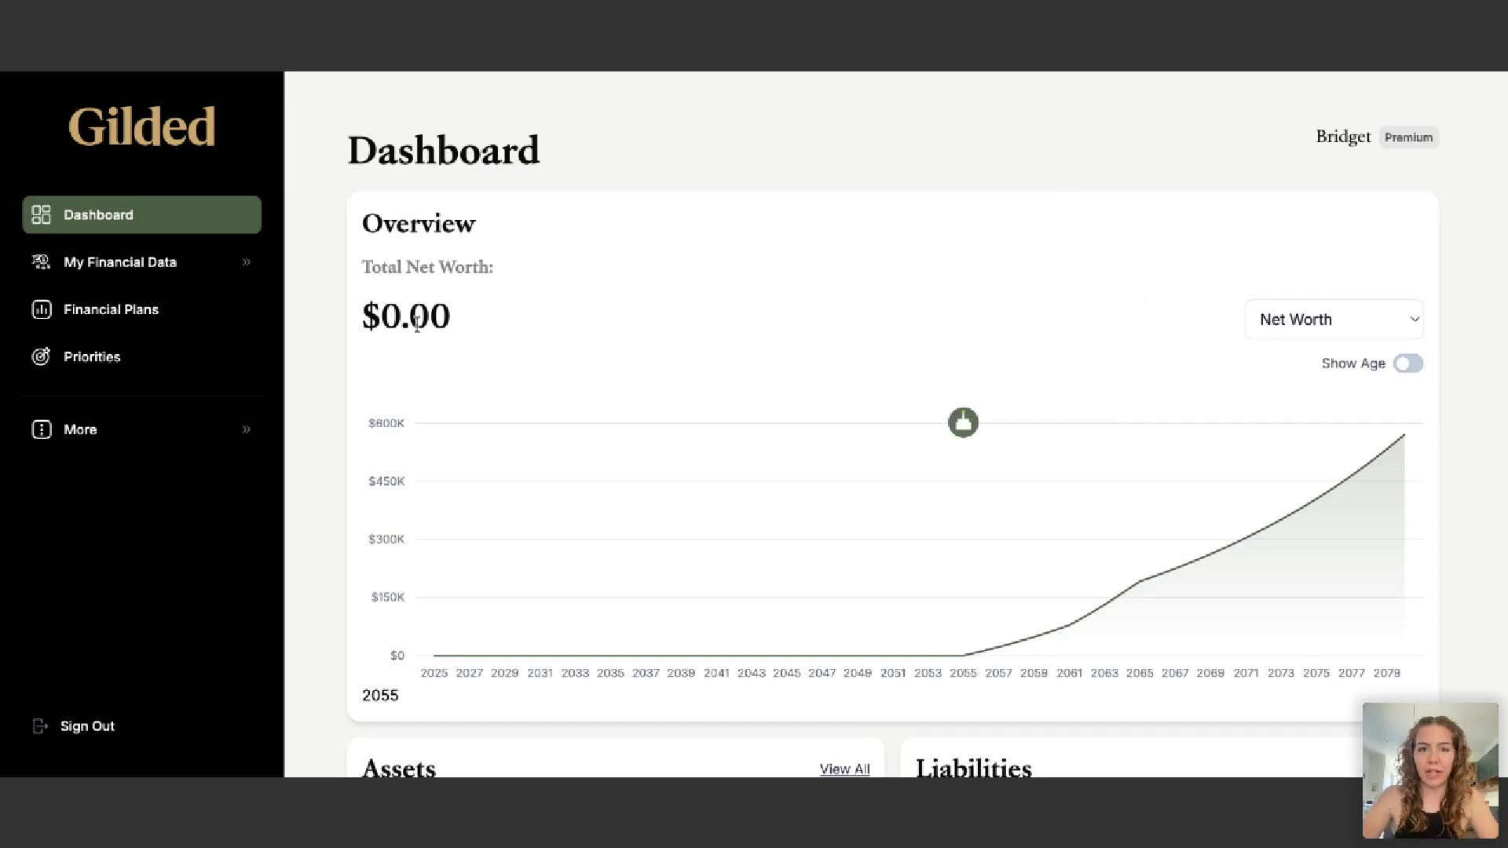
# Update Settings with retirement 2055, plan end 2080, TFSA room 50000 and RRSP room 75000
pyautogui.click(116, 436)
pyautogui.click(90, 474)
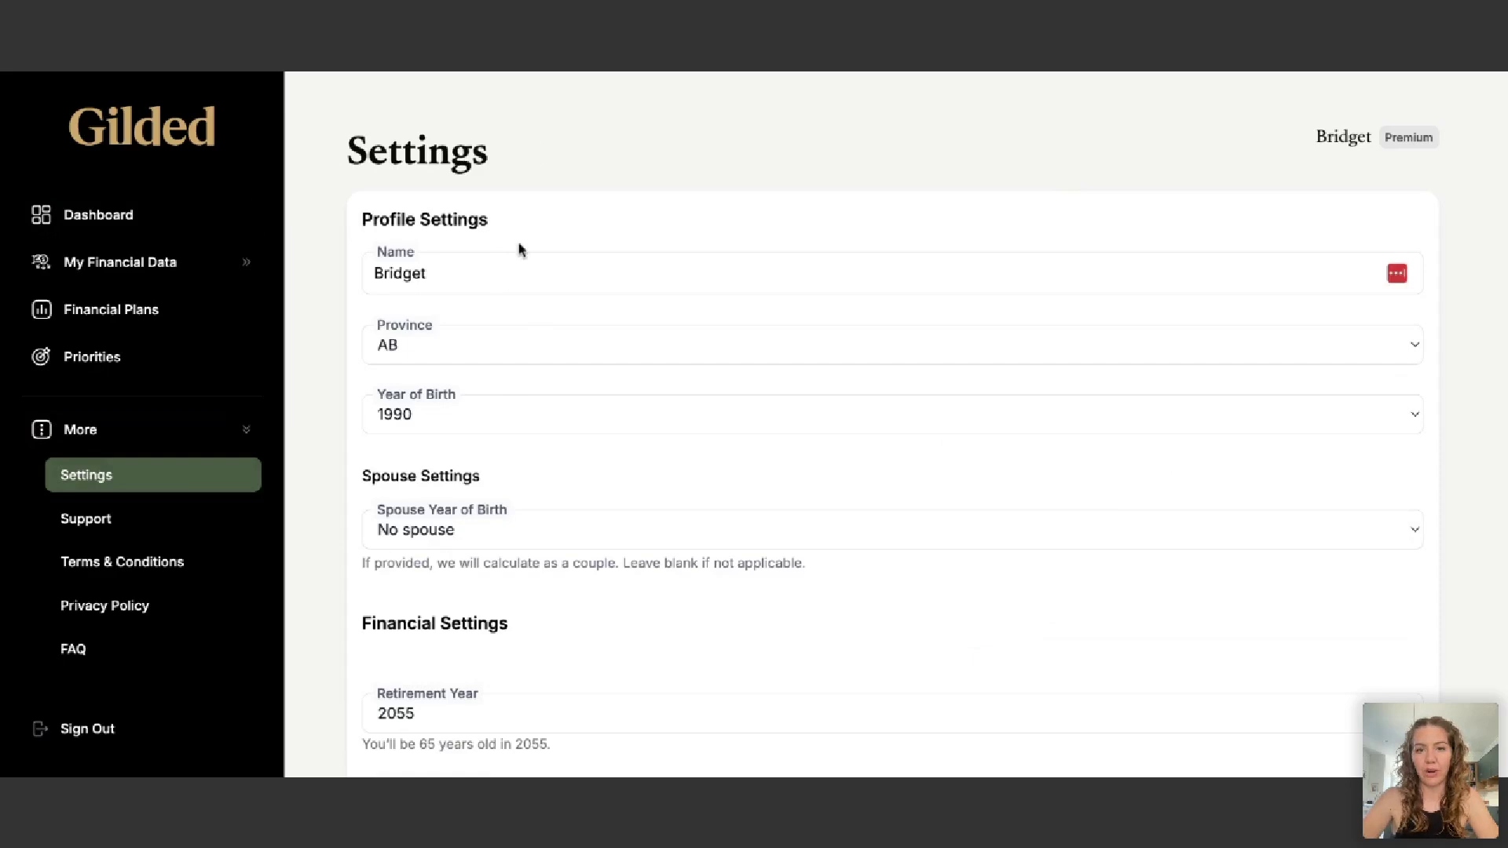
pyautogui.scroll(-1, 517, 377)
pyautogui.scroll(-2, 516, 382)
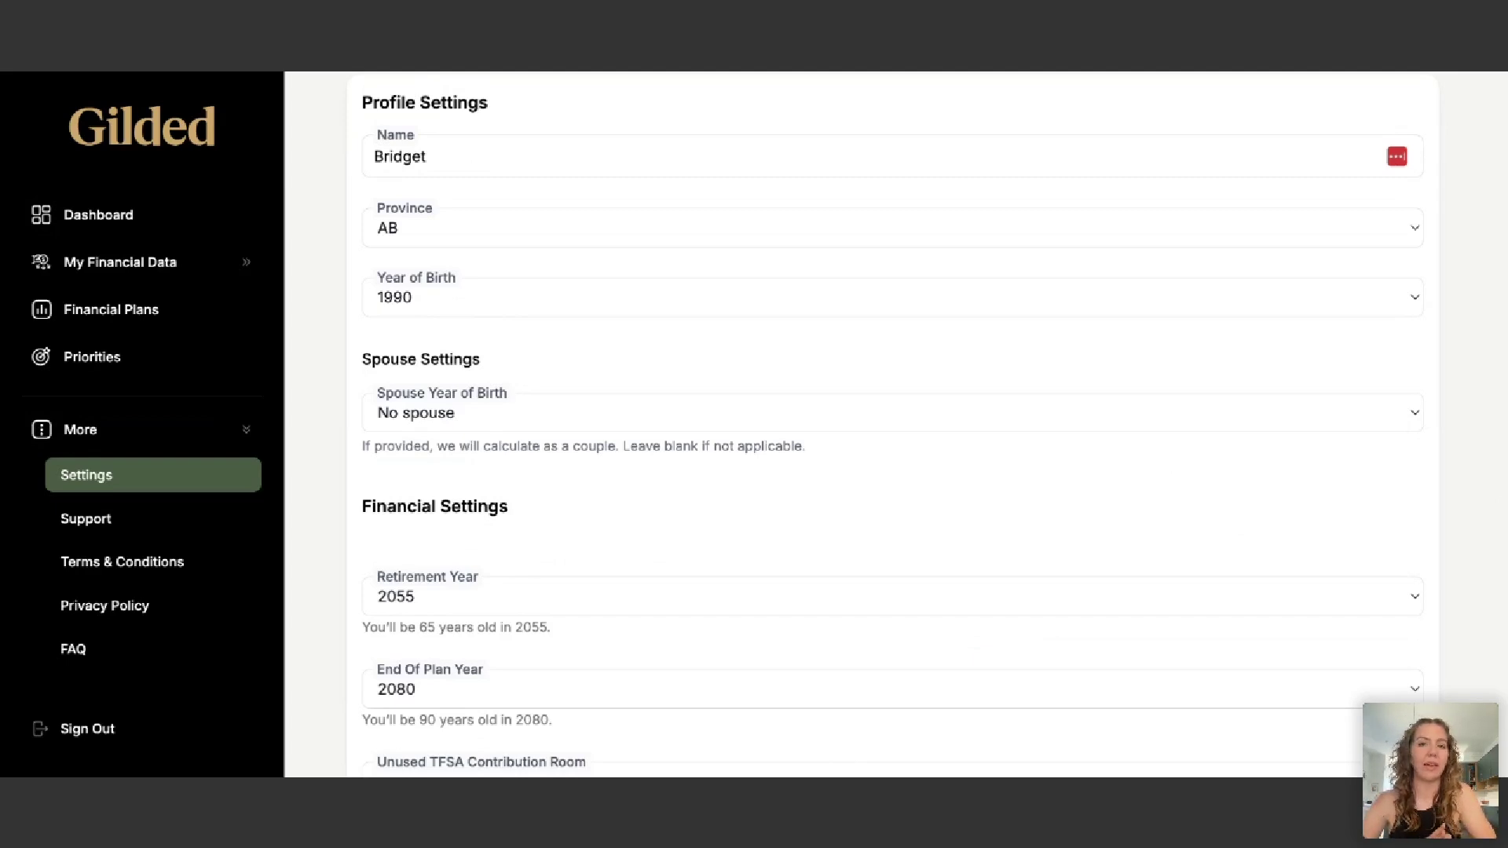
pyautogui.scroll(-2, 458, 398)
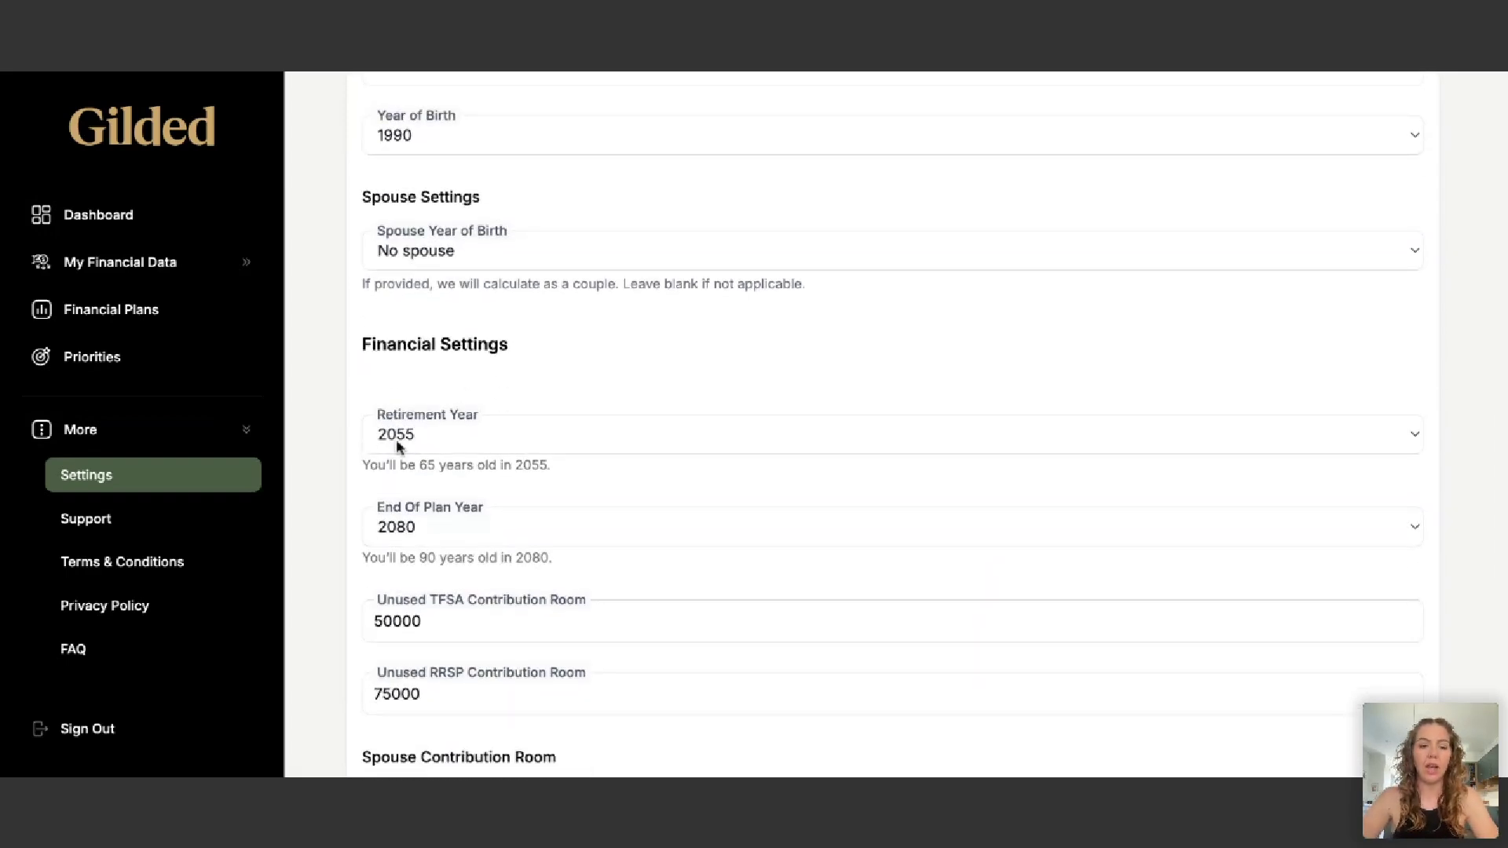
pyautogui.scroll(-1, 397, 433)
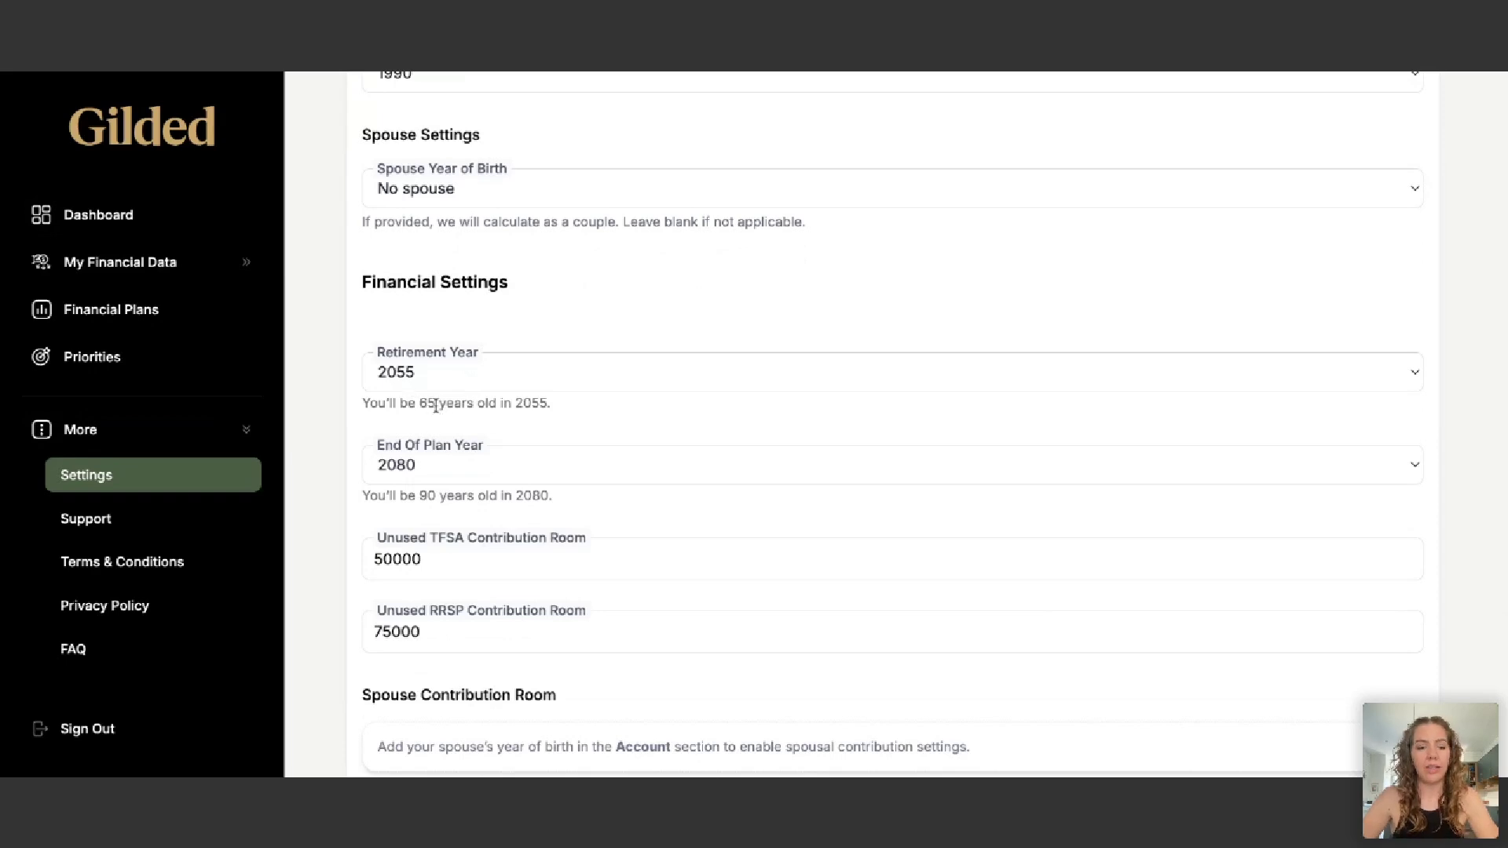
pyautogui.scroll(-1, 436, 406)
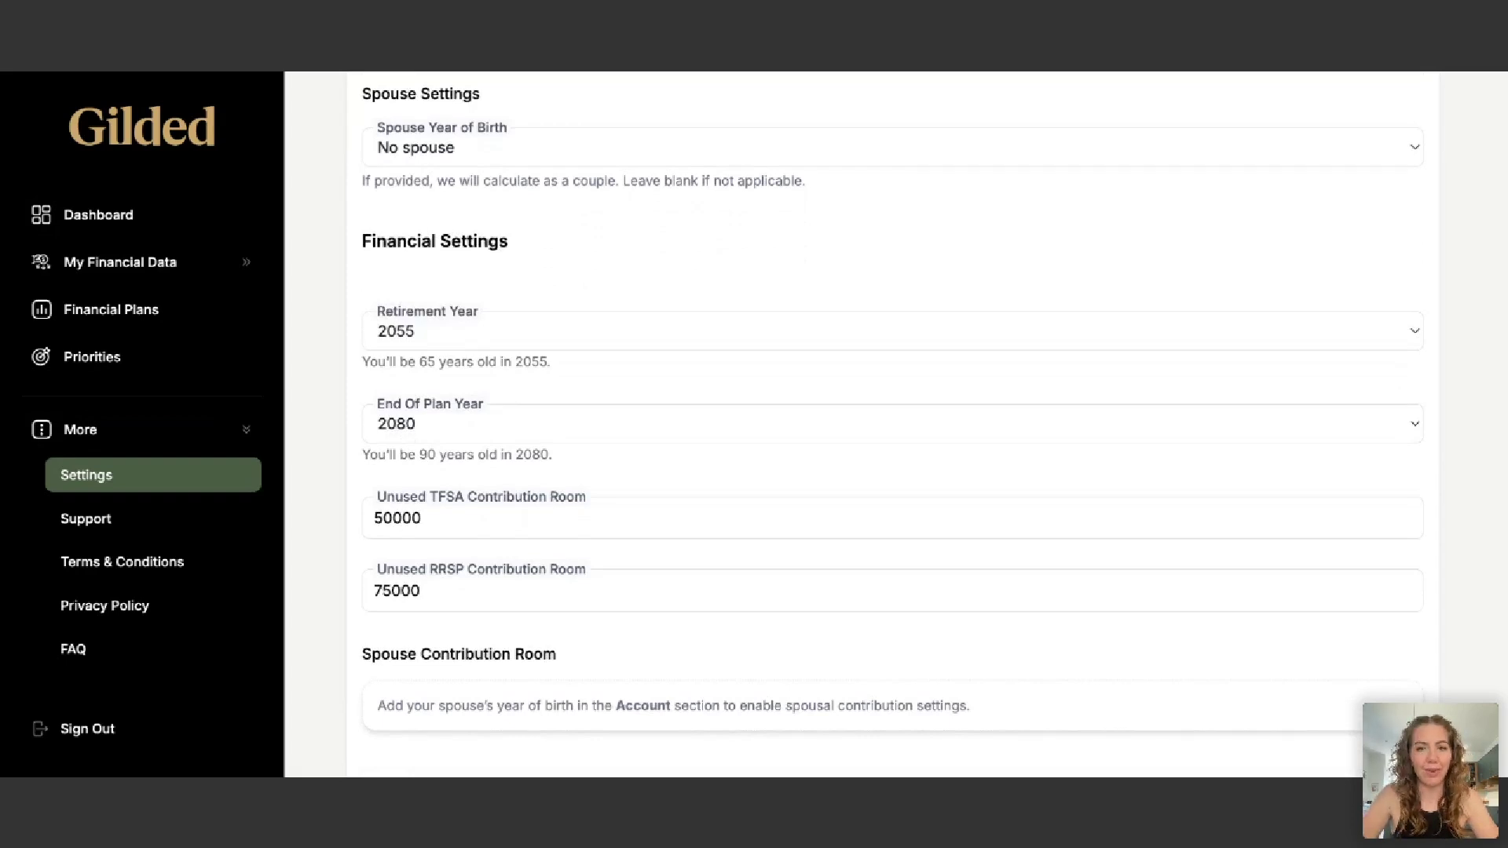
pyautogui.click(392, 516)
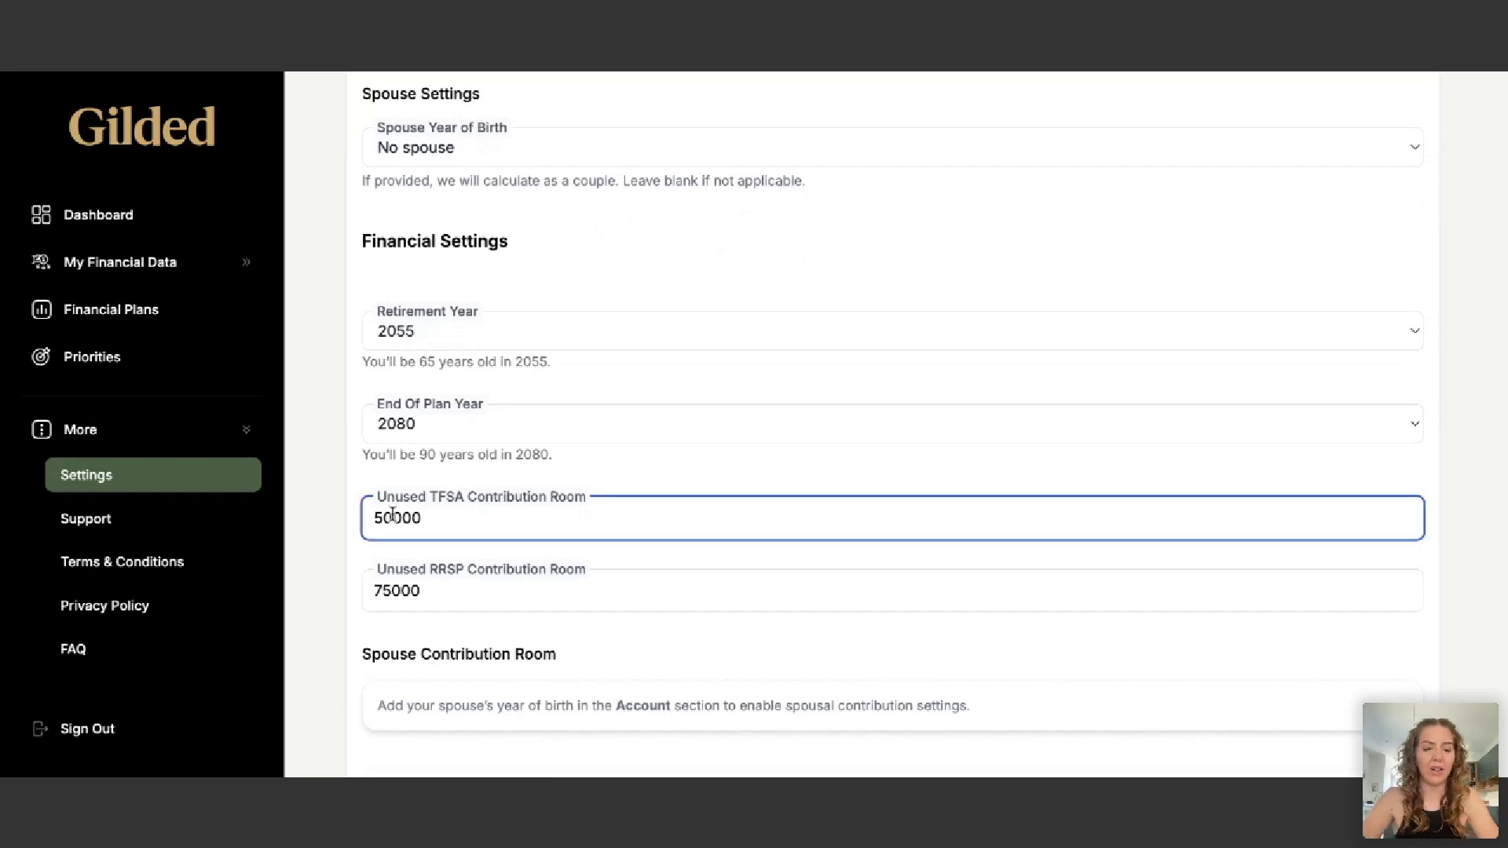
pyautogui.scroll(-2, 385, 523)
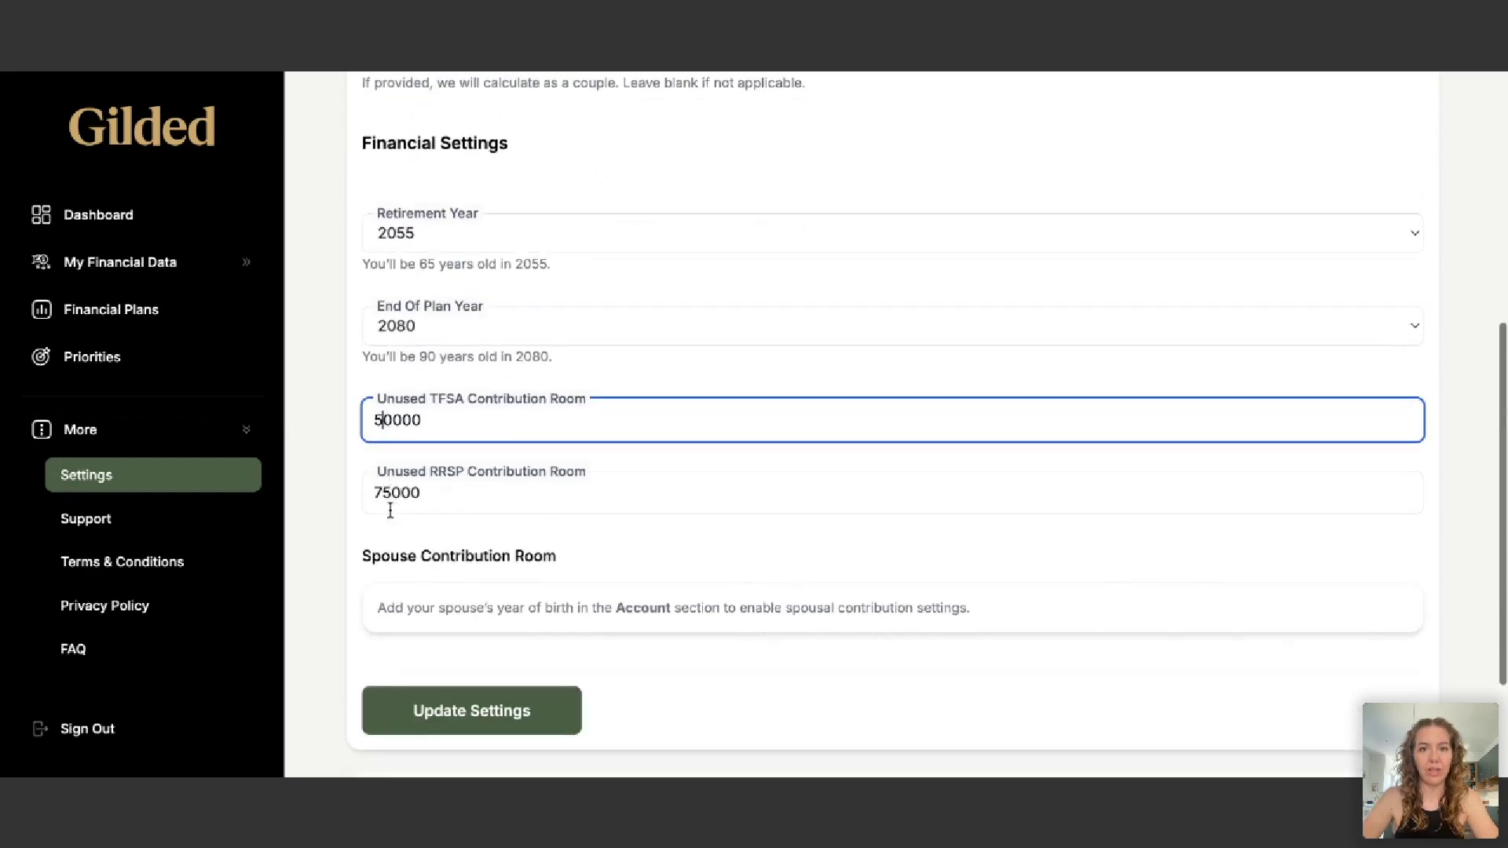
pyautogui.click(388, 492)
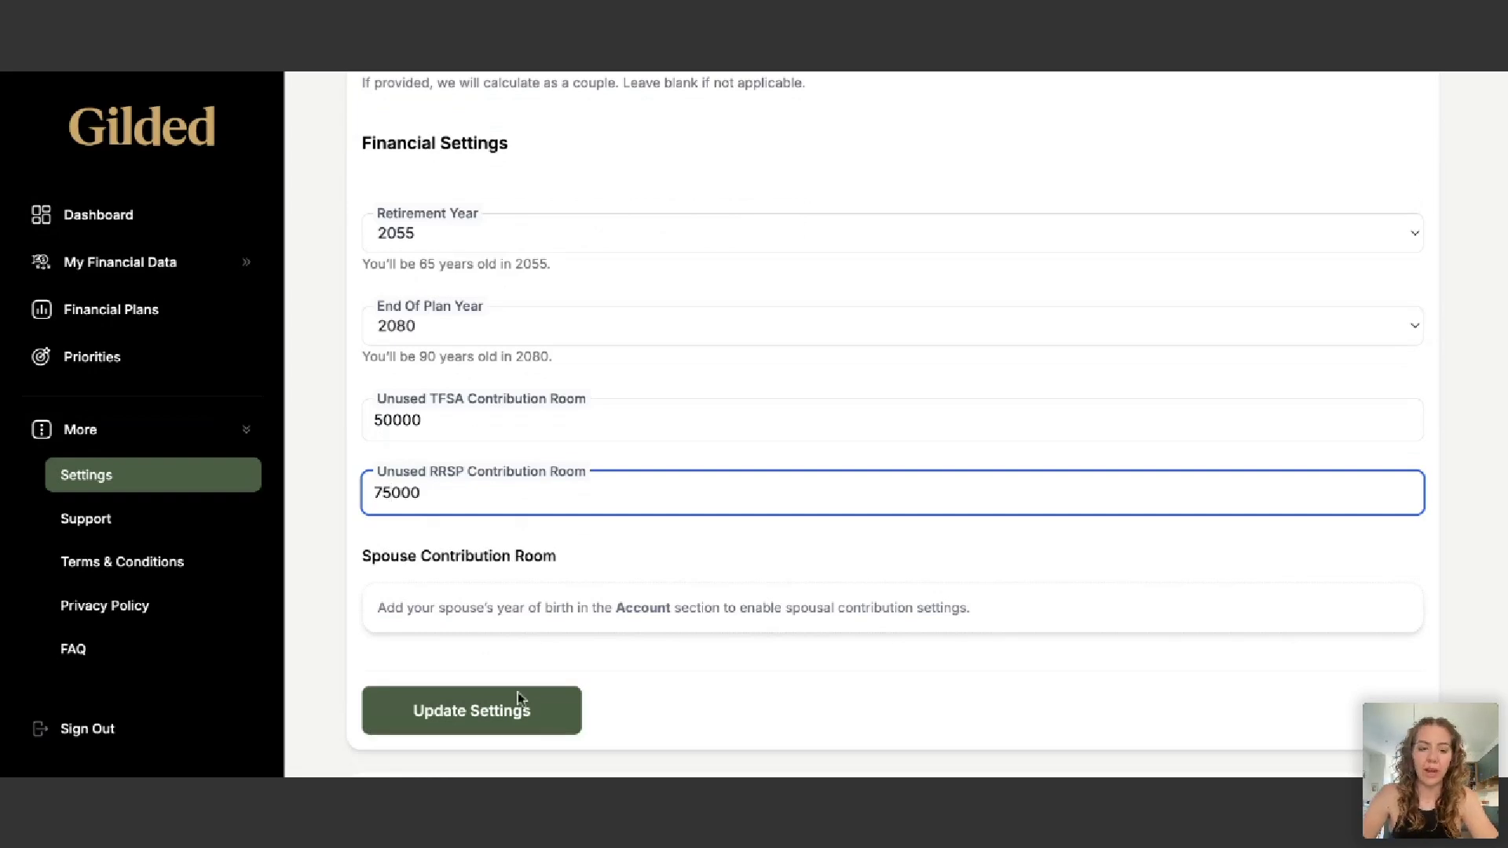
pyautogui.click(475, 709)
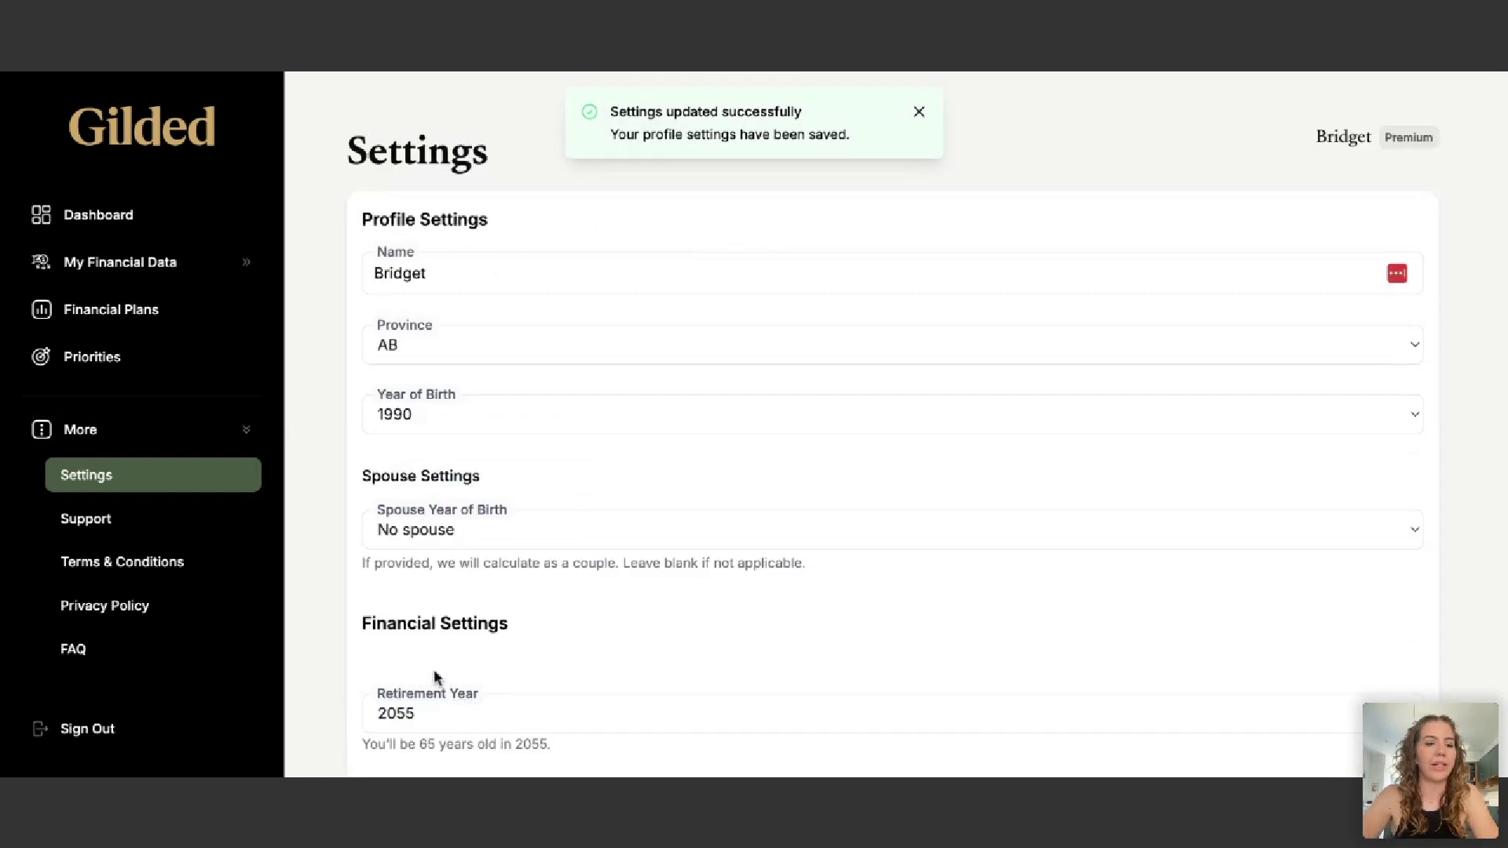
# On the Assets & Liabilities page, start a new TFSA asset
pyautogui.click(121, 262)
pyautogui.click(119, 306)
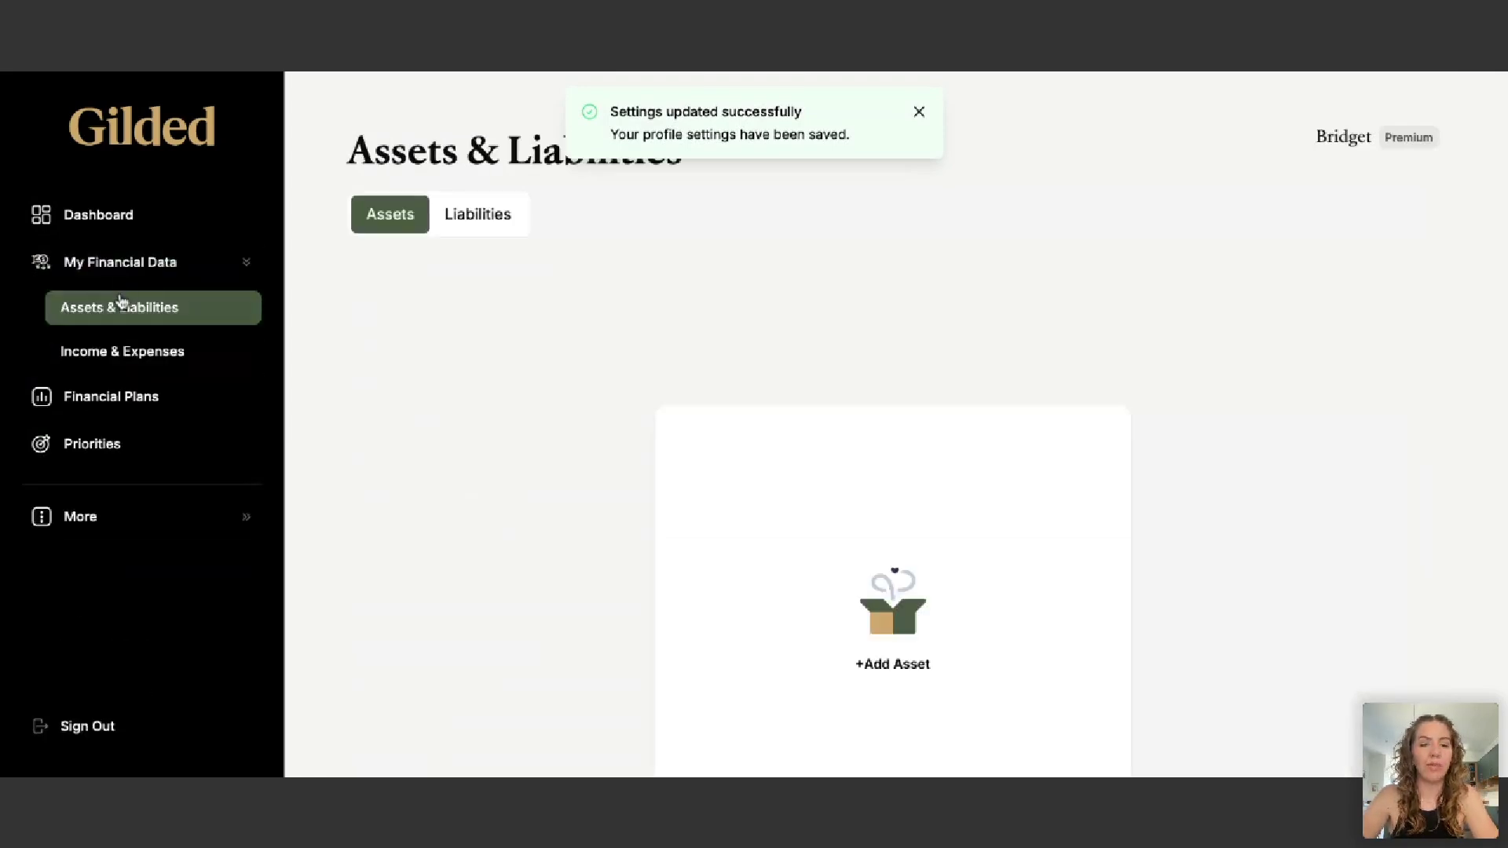
pyautogui.click(868, 574)
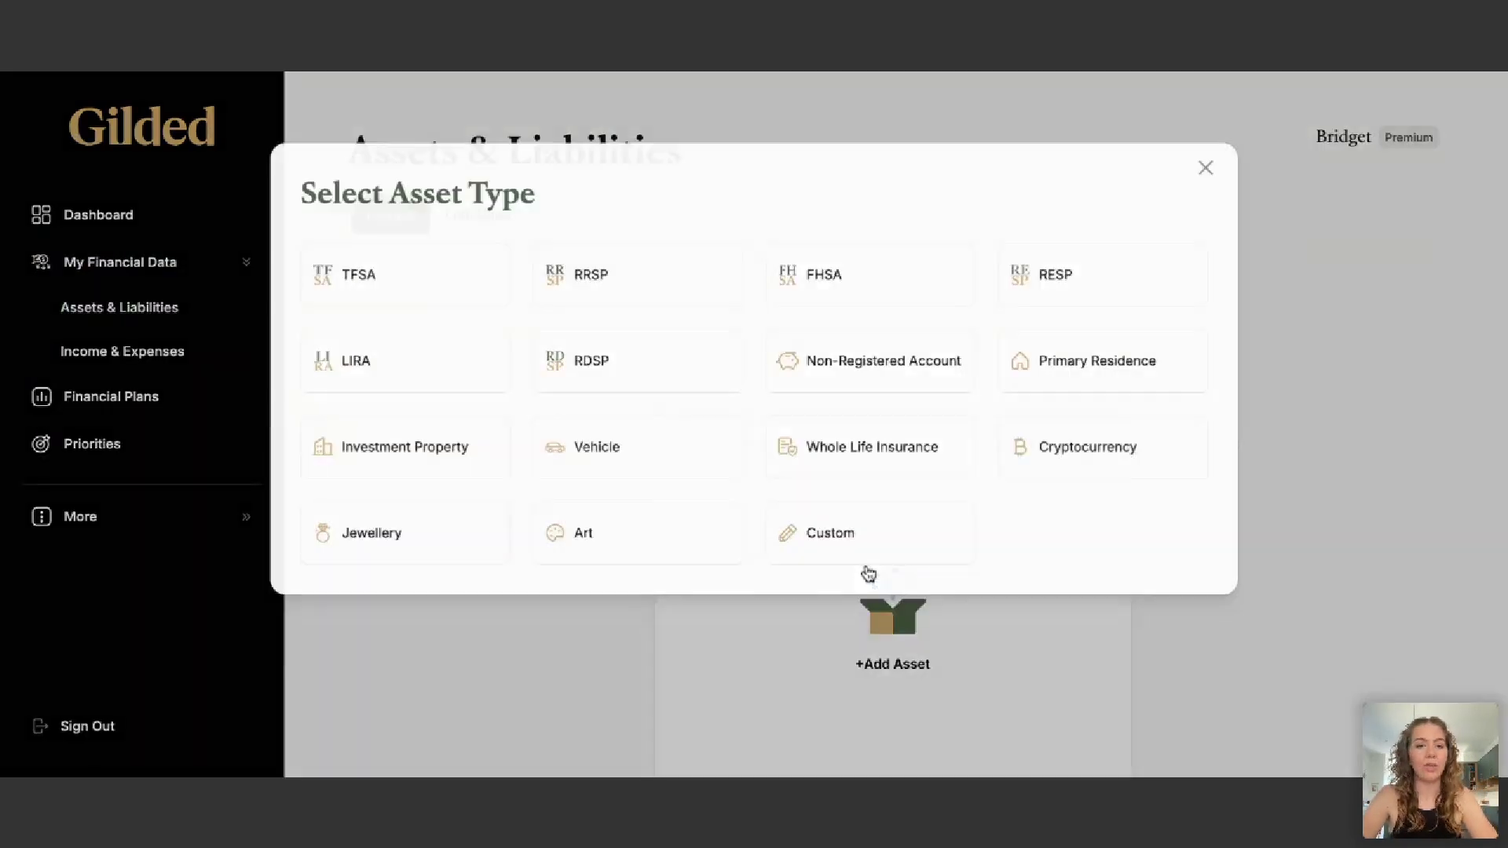
pyautogui.click(410, 281)
# Name the TFSA 'My TFSA' with a 15000 balance and 7000 annual contribution, then save
pyautogui.click(401, 251)
pyautogui.write('My TFSA')
pyautogui.press('Tab')
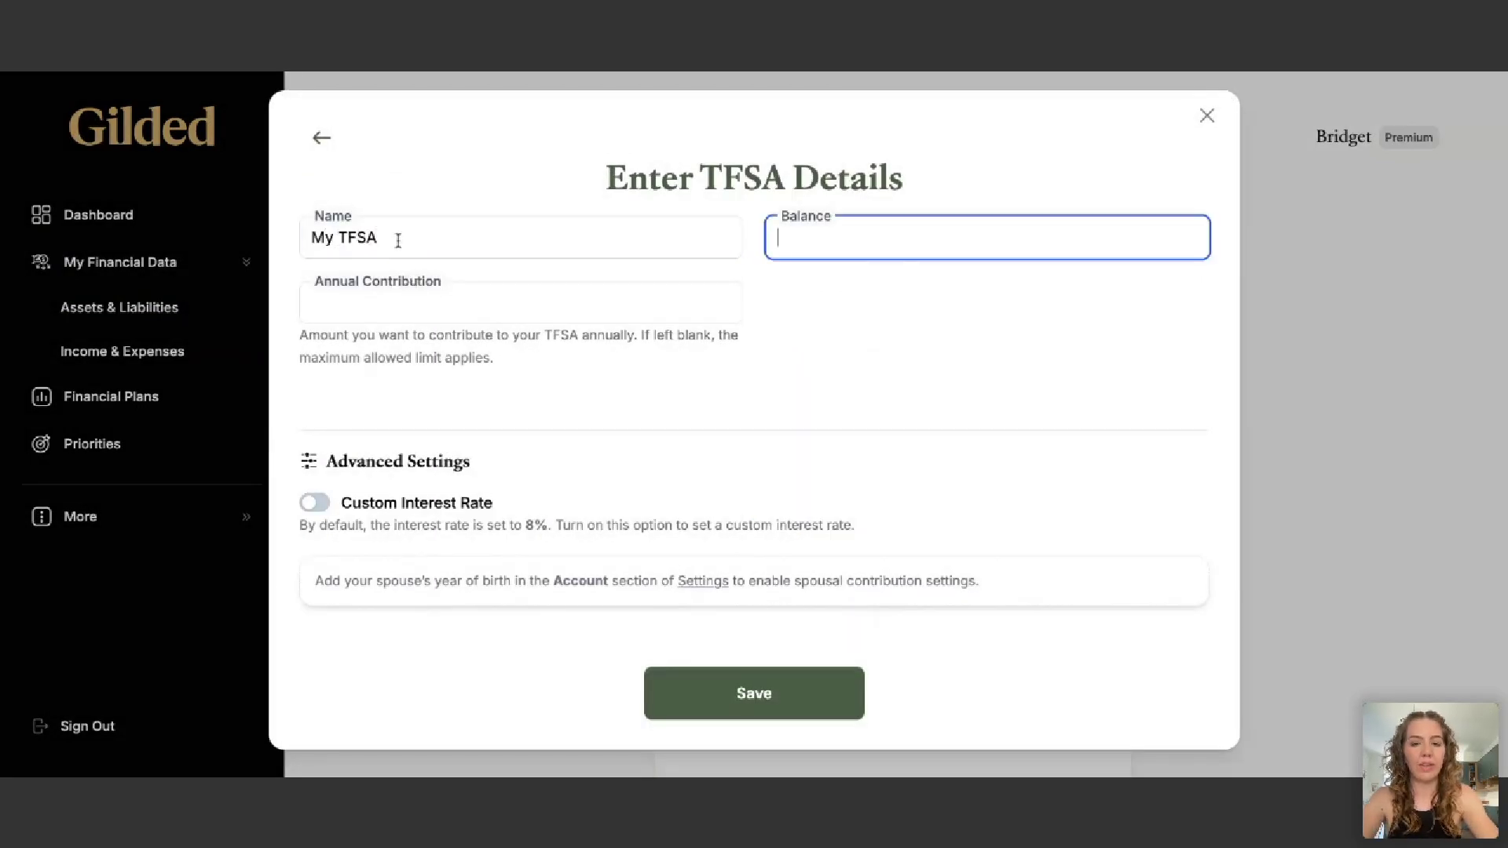
pyautogui.write('15000')
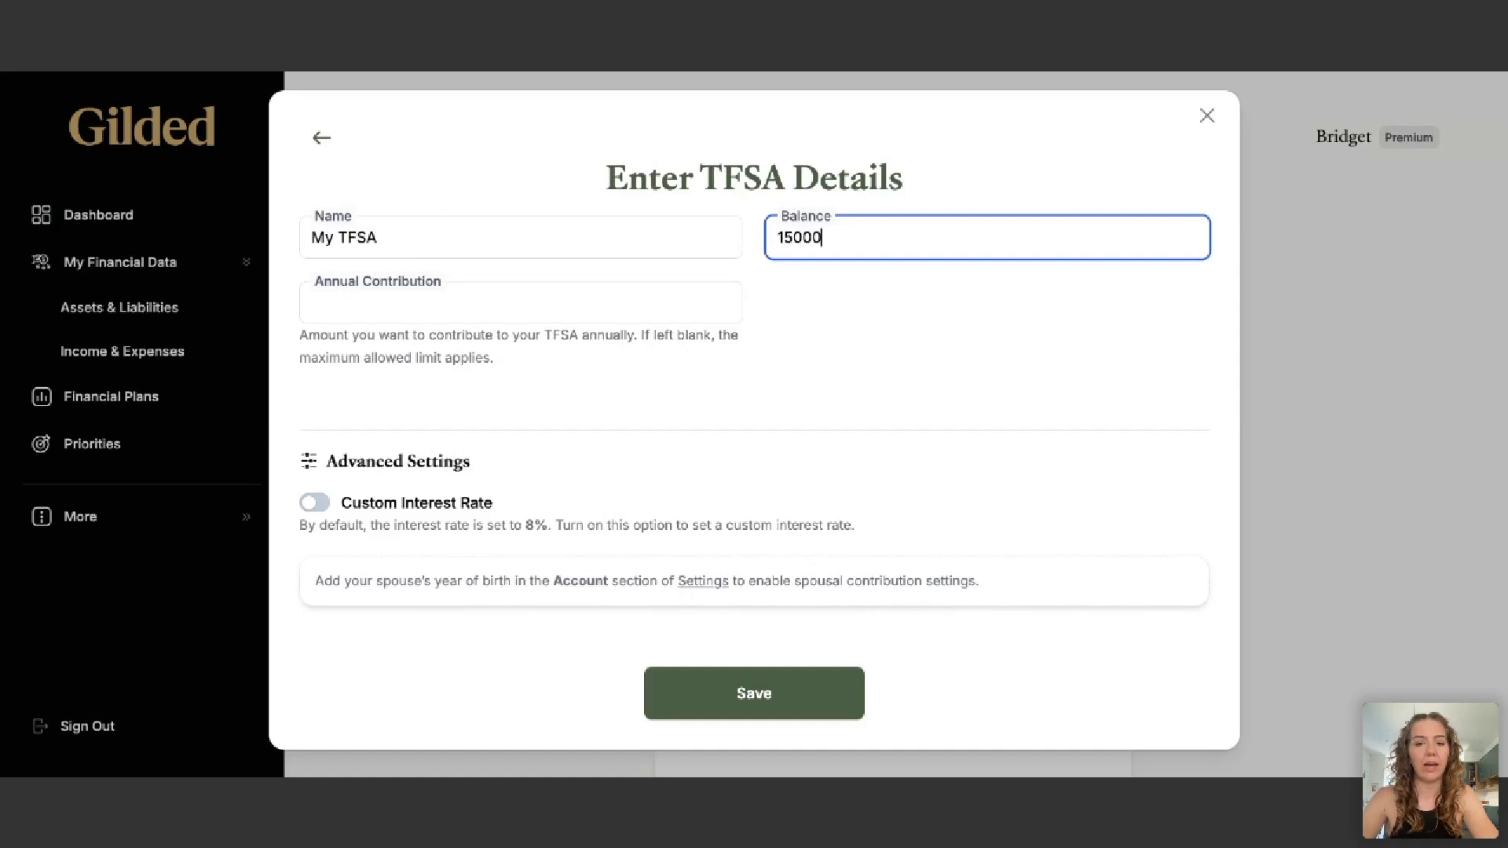
pyautogui.click(374, 299)
pyautogui.write('7000')
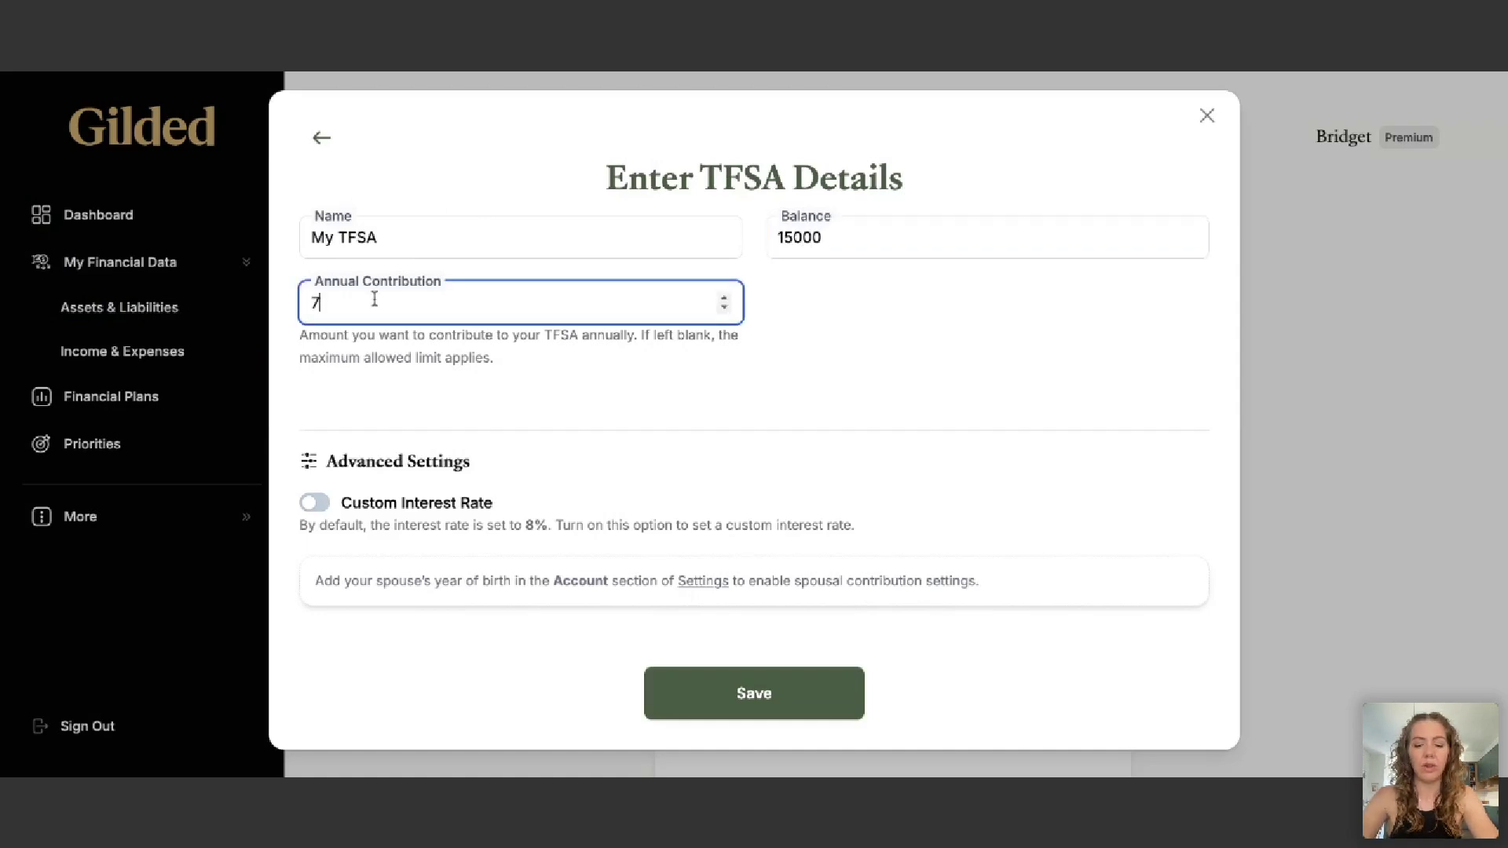
pyautogui.click(858, 407)
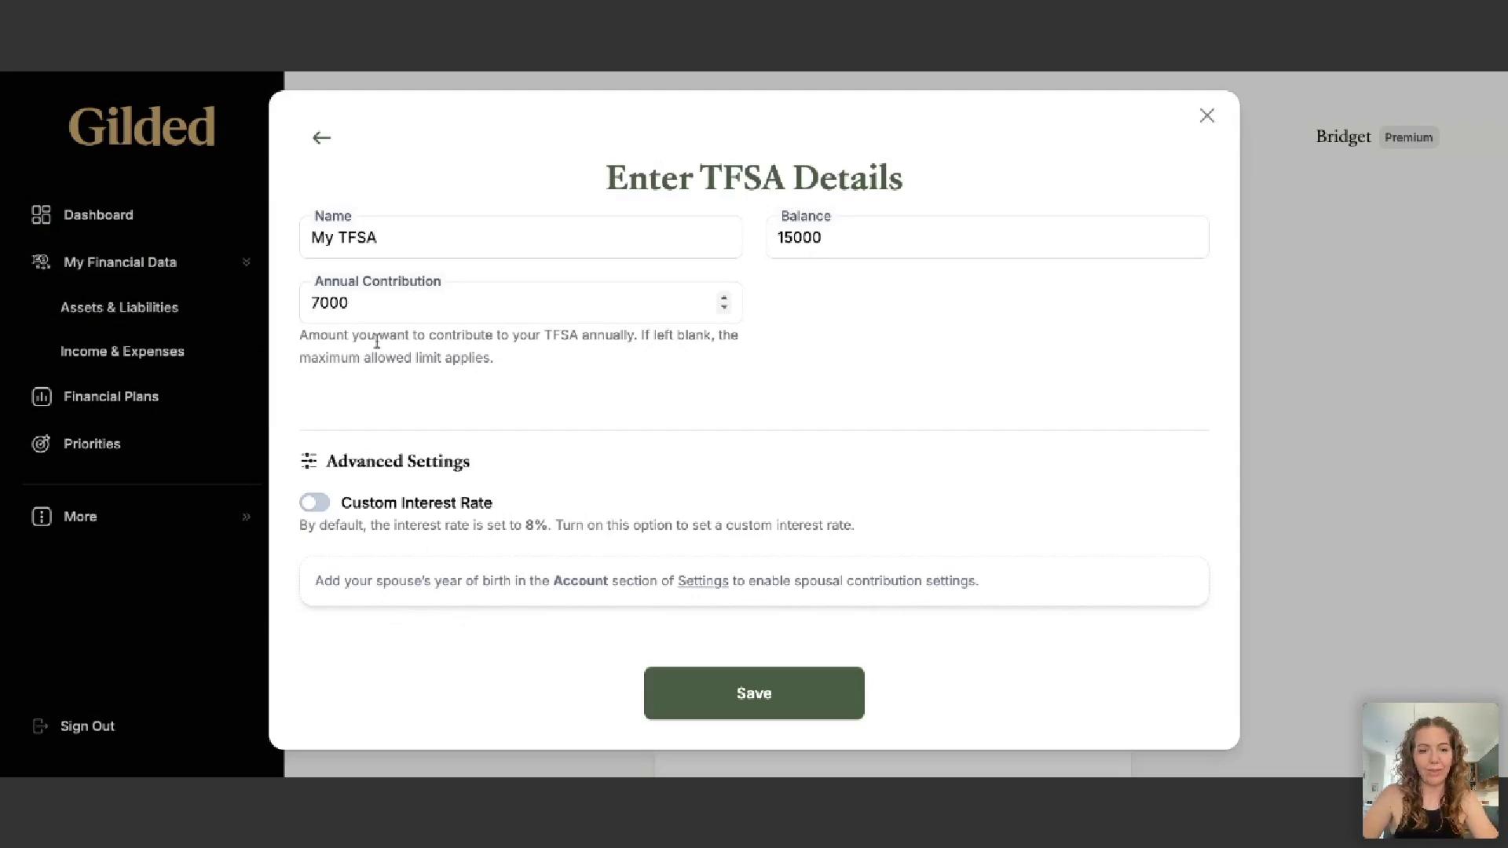
pyautogui.click(770, 694)
# Start a new RRSP asset named 'My RRSP'
pyautogui.click(1329, 288)
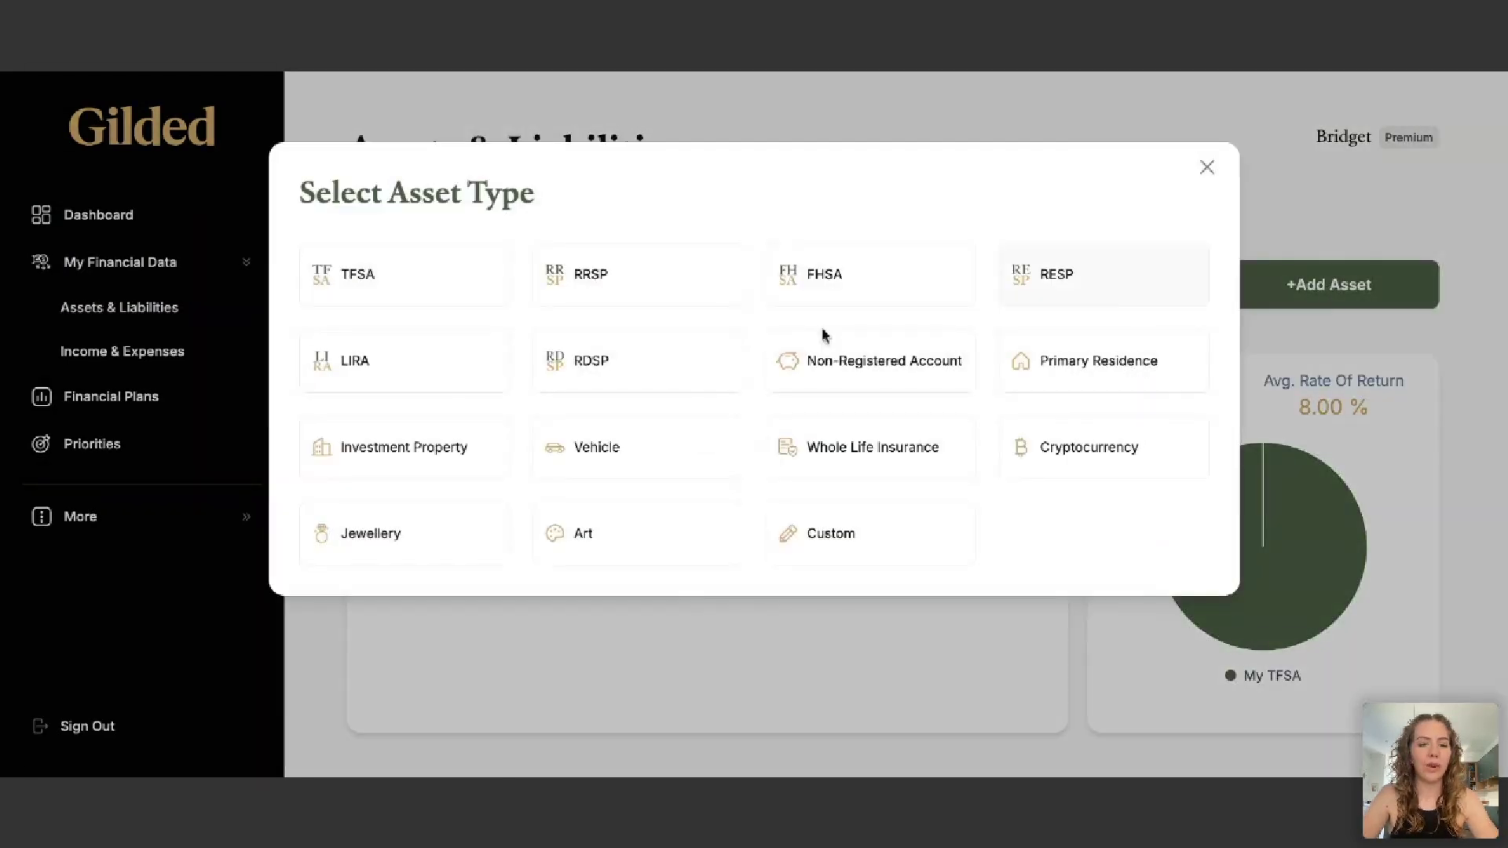
pyautogui.click(620, 280)
pyautogui.click(510, 226)
pyautogui.write('My F')
pyautogui.press('BackSpace')
pyautogui.write('RRSP')
# Give My RRSP a 10000 balance and 2000 annual contribution, and save it
pyautogui.press('Tab')
pyautogui.write('10000')
pyautogui.click(367, 303)
pyautogui.write('2000')
pyautogui.click(548, 422)
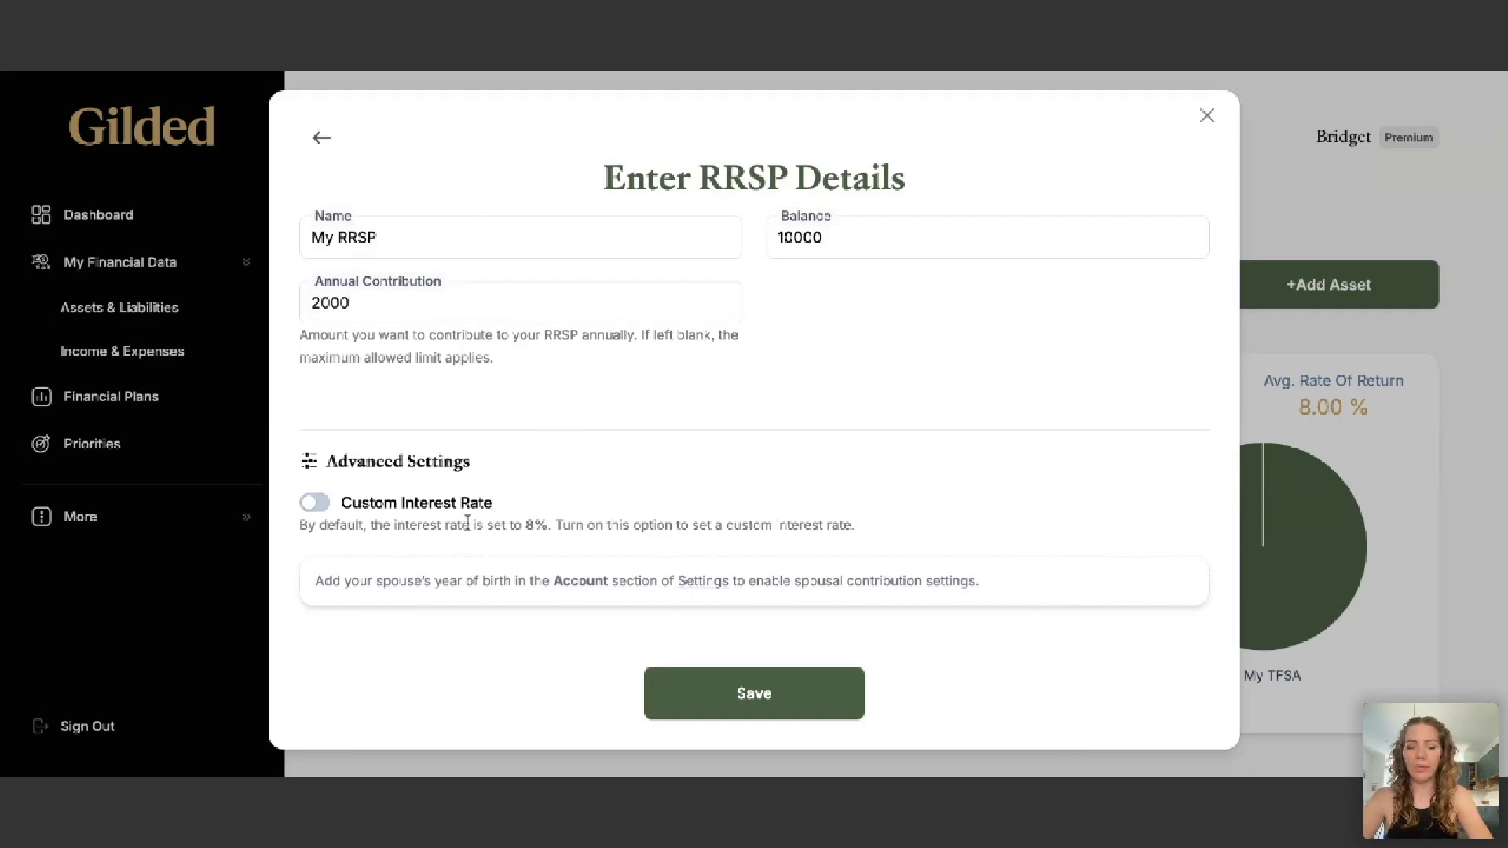
pyautogui.click(734, 693)
pyautogui.click(1328, 283)
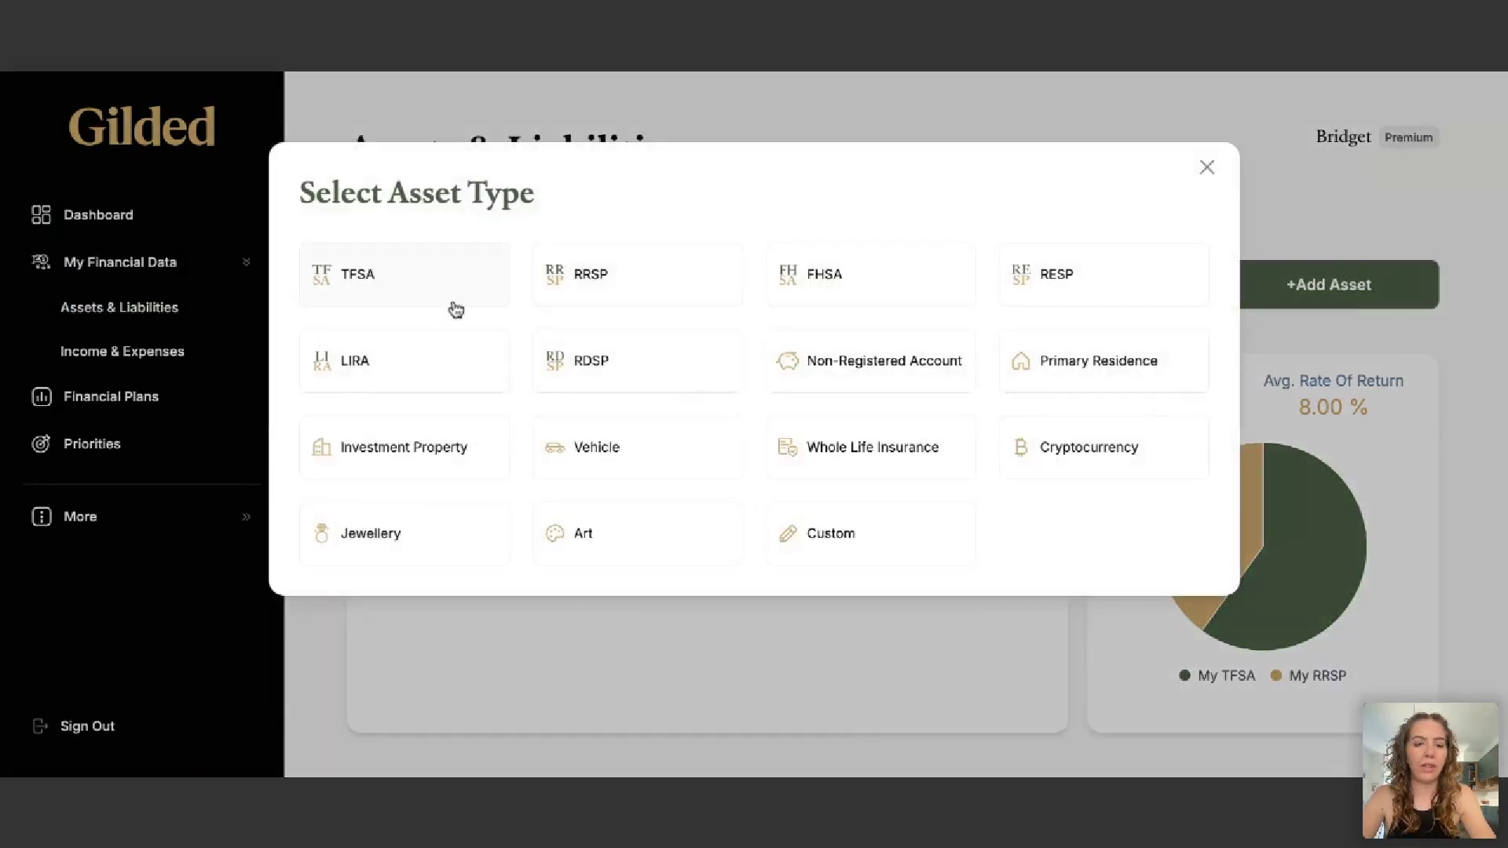
# Enter a Primary Residence asset named 'My House' worth 600000
pyautogui.click(1099, 377)
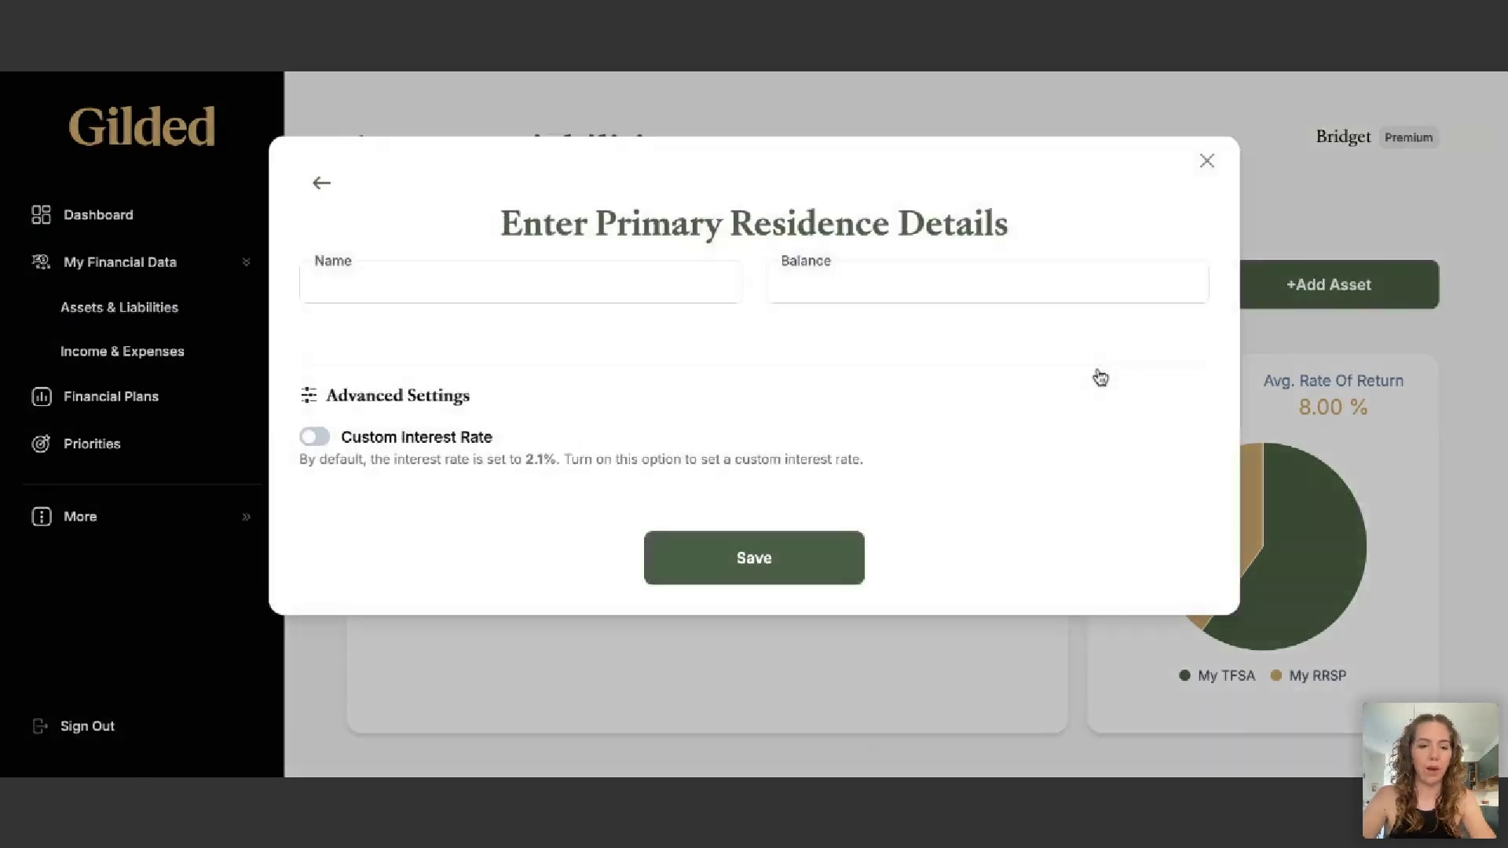
pyautogui.click(344, 283)
pyautogui.write('My House')
pyautogui.press('Tab')
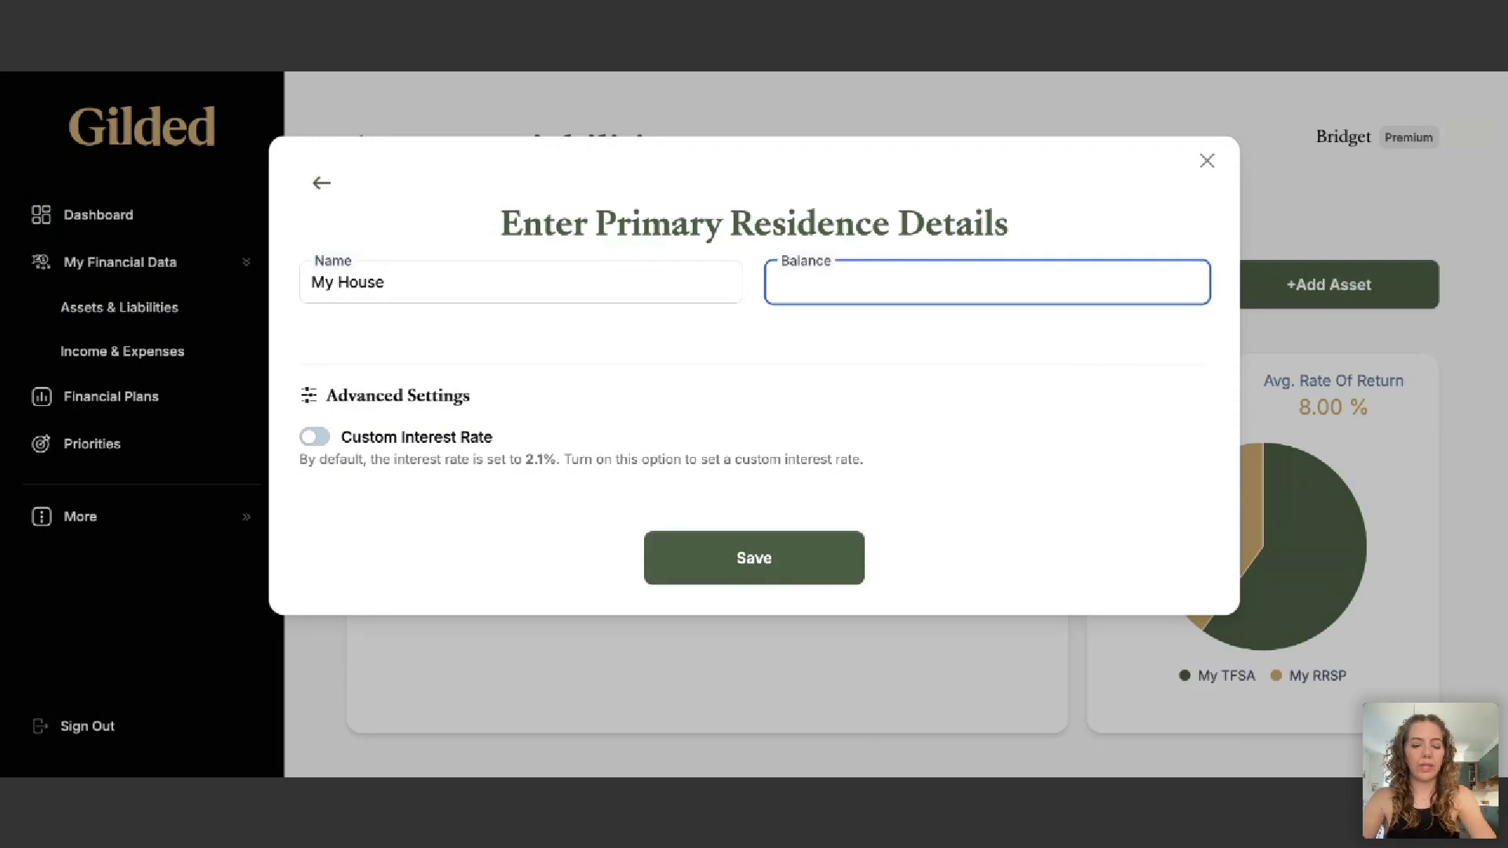
pyautogui.write('600000')
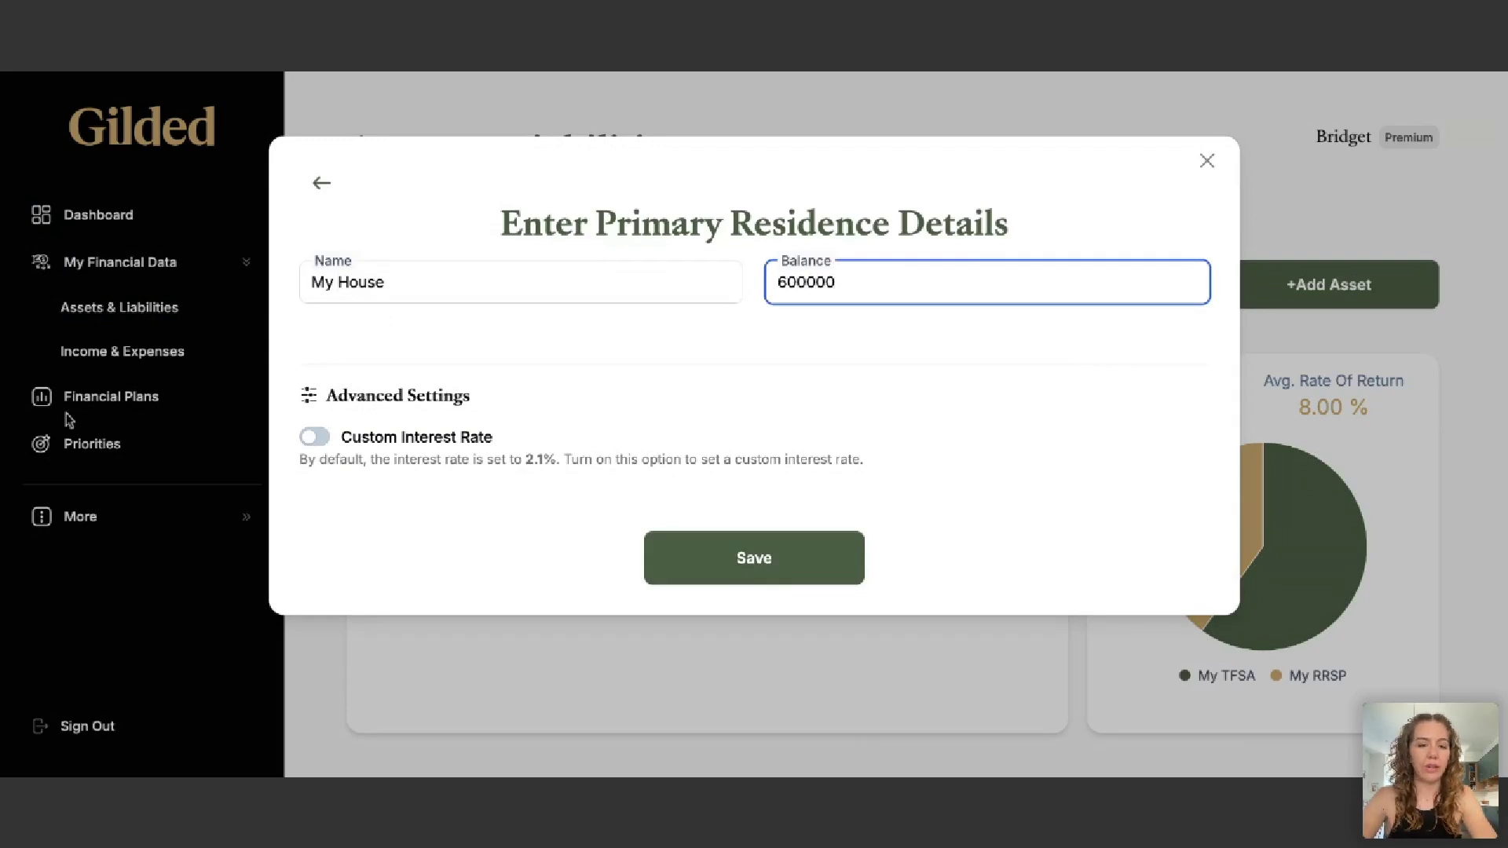
# Give the house a custom 1% interest rate, save it, and show the Liabilities tab
pyautogui.click(318, 440)
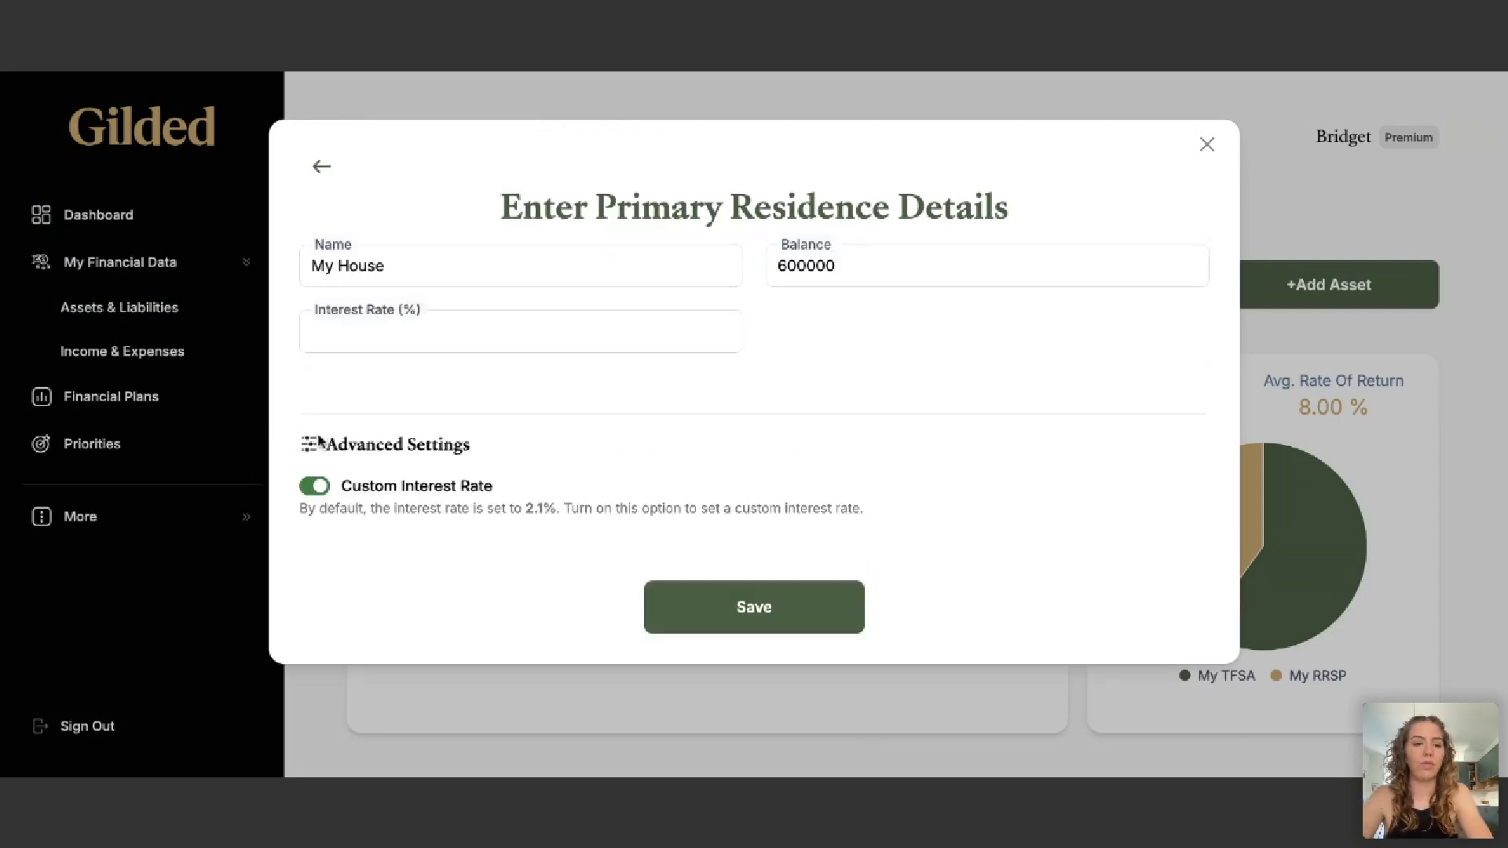
pyautogui.click(396, 332)
pyautogui.write('1')
pyautogui.click(911, 456)
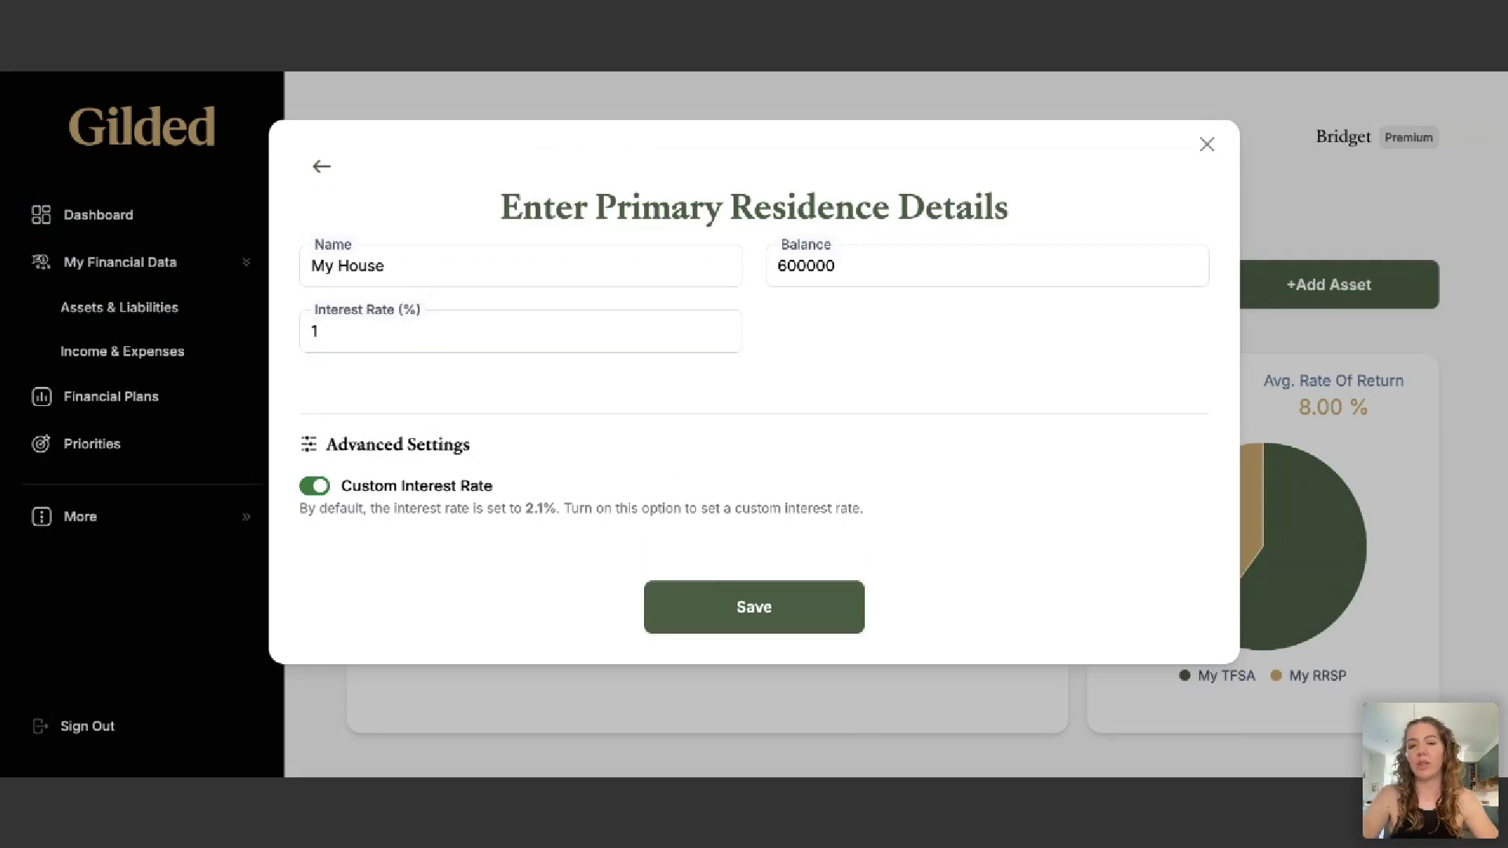
pyautogui.click(784, 617)
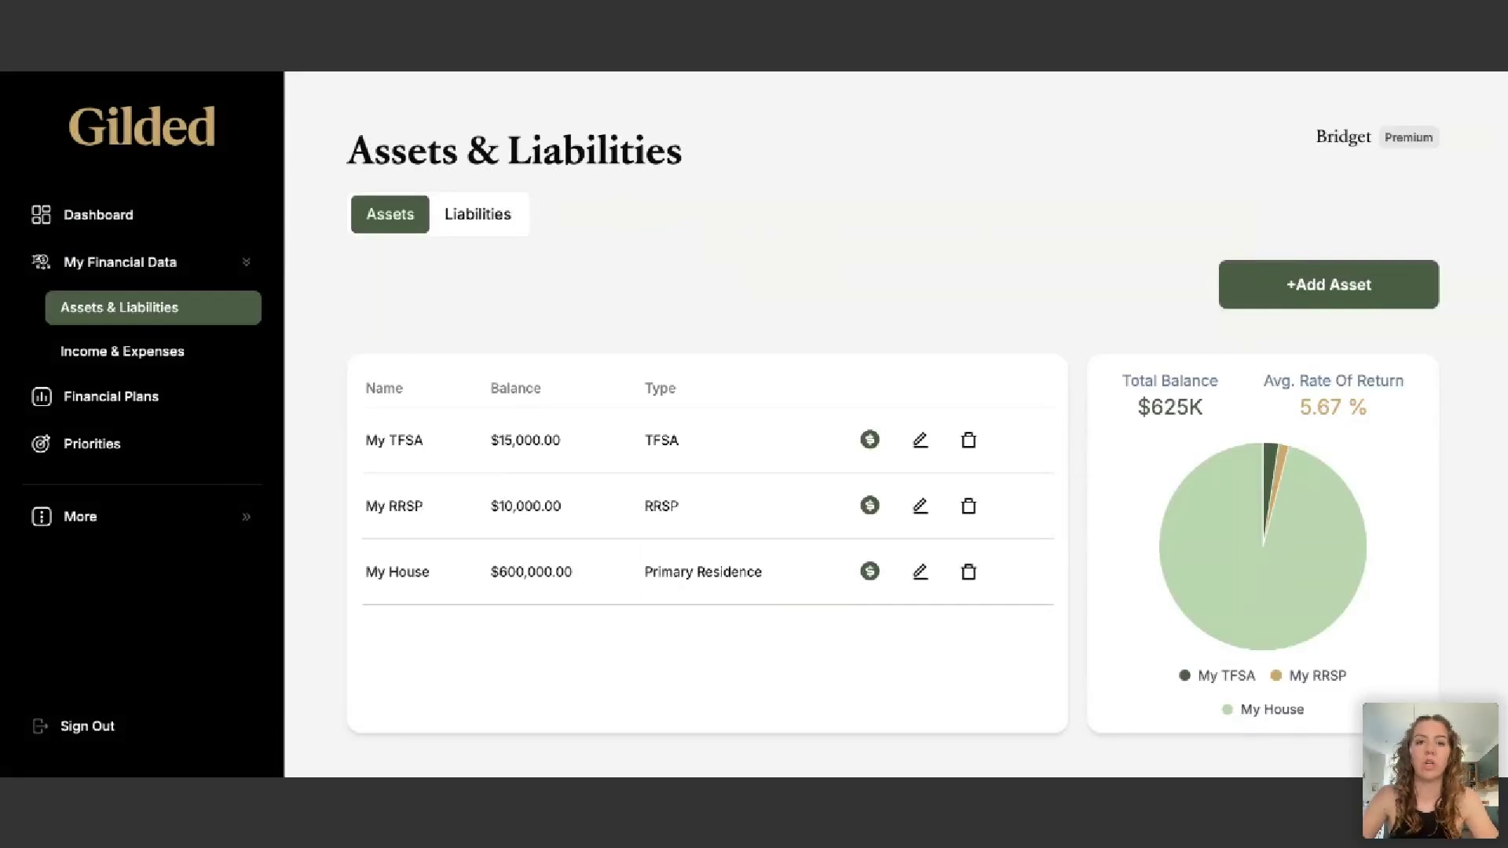
pyautogui.click(464, 222)
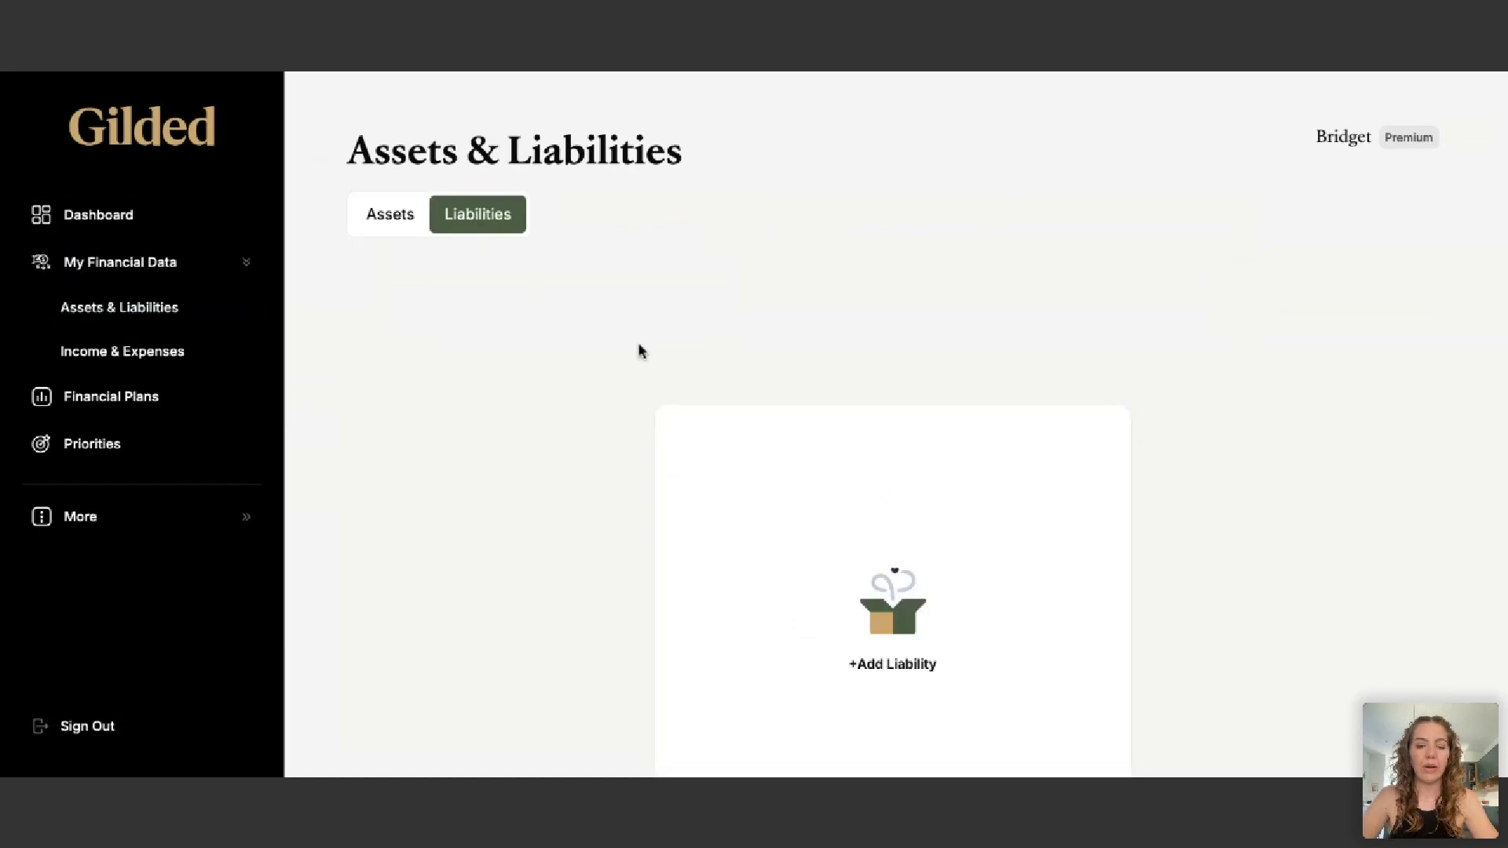
# Start a Mortgage liability named 'My Mortgage' with a 450000 balance
pyautogui.click(903, 653)
pyautogui.click(408, 327)
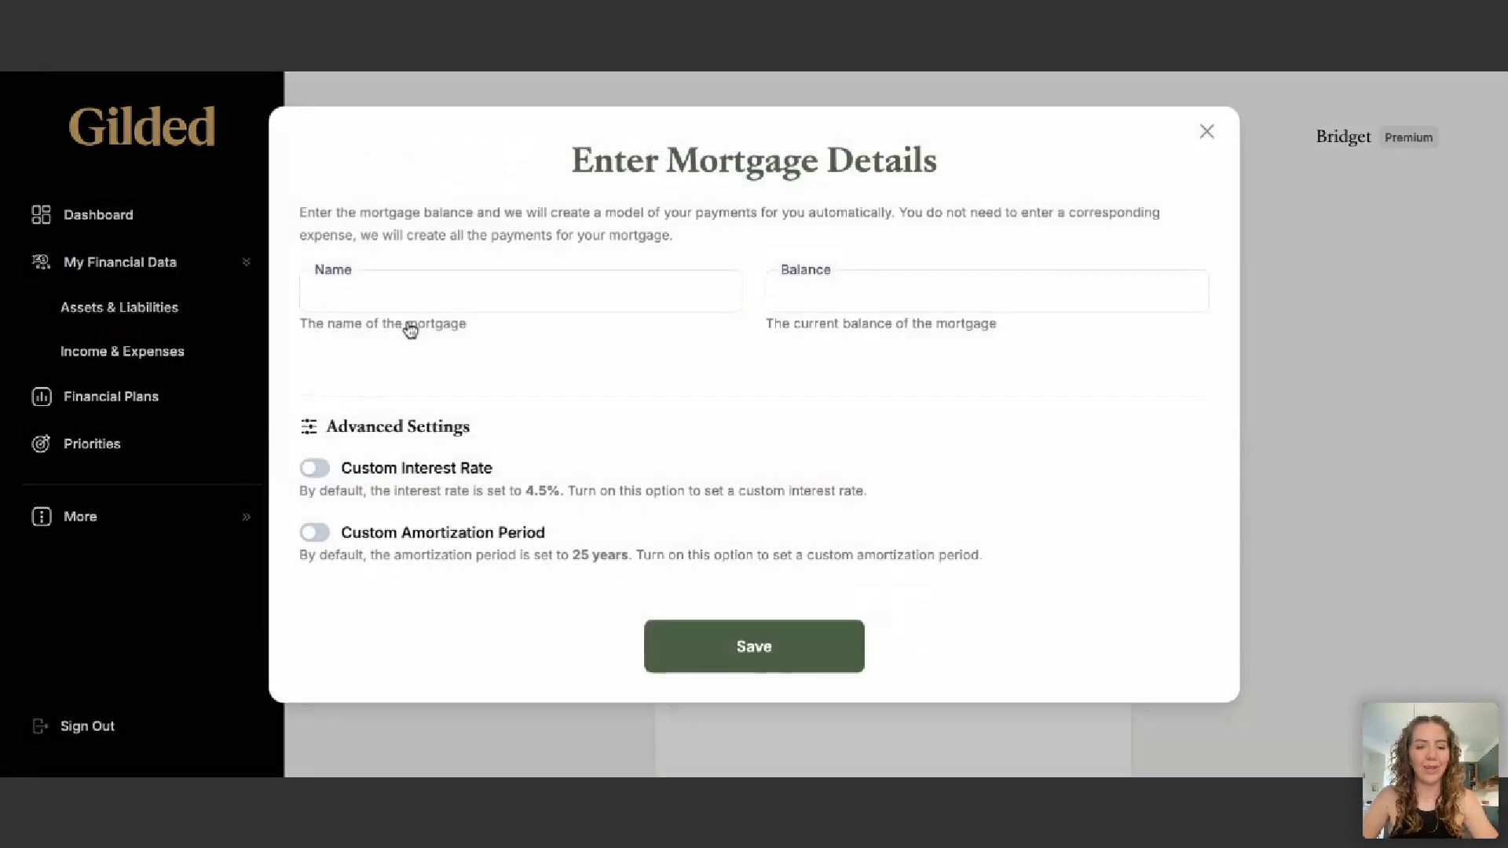
pyautogui.click(405, 291)
pyautogui.write('My Mortgage')
pyautogui.press('Tab')
pyautogui.write('450000')
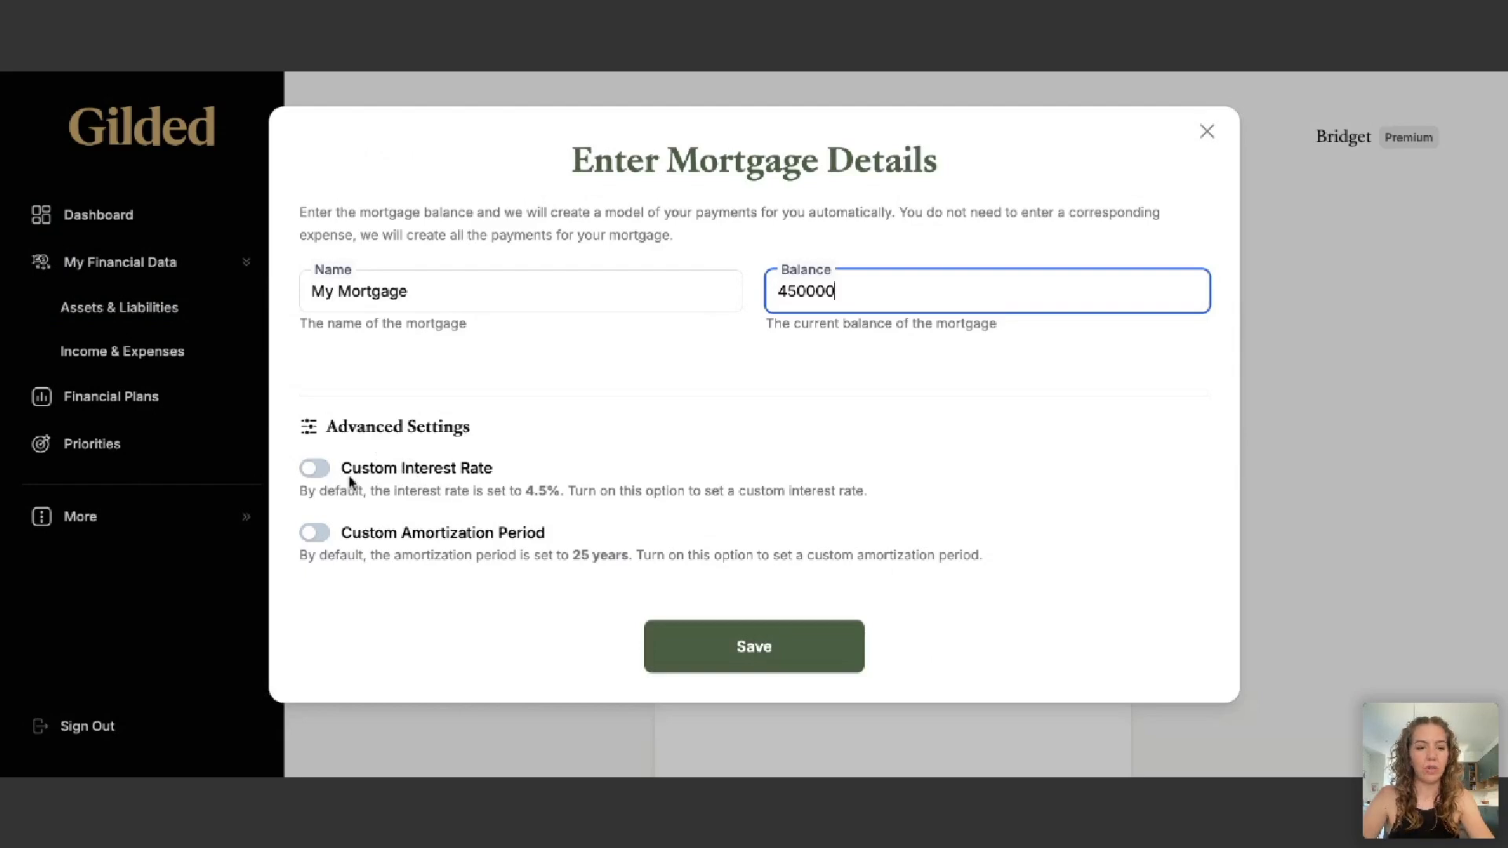
# Set the mortgage's custom interest rate to 4% and amortization period to 20 years
pyautogui.click(316, 470)
pyautogui.click(366, 377)
pyautogui.write('4')
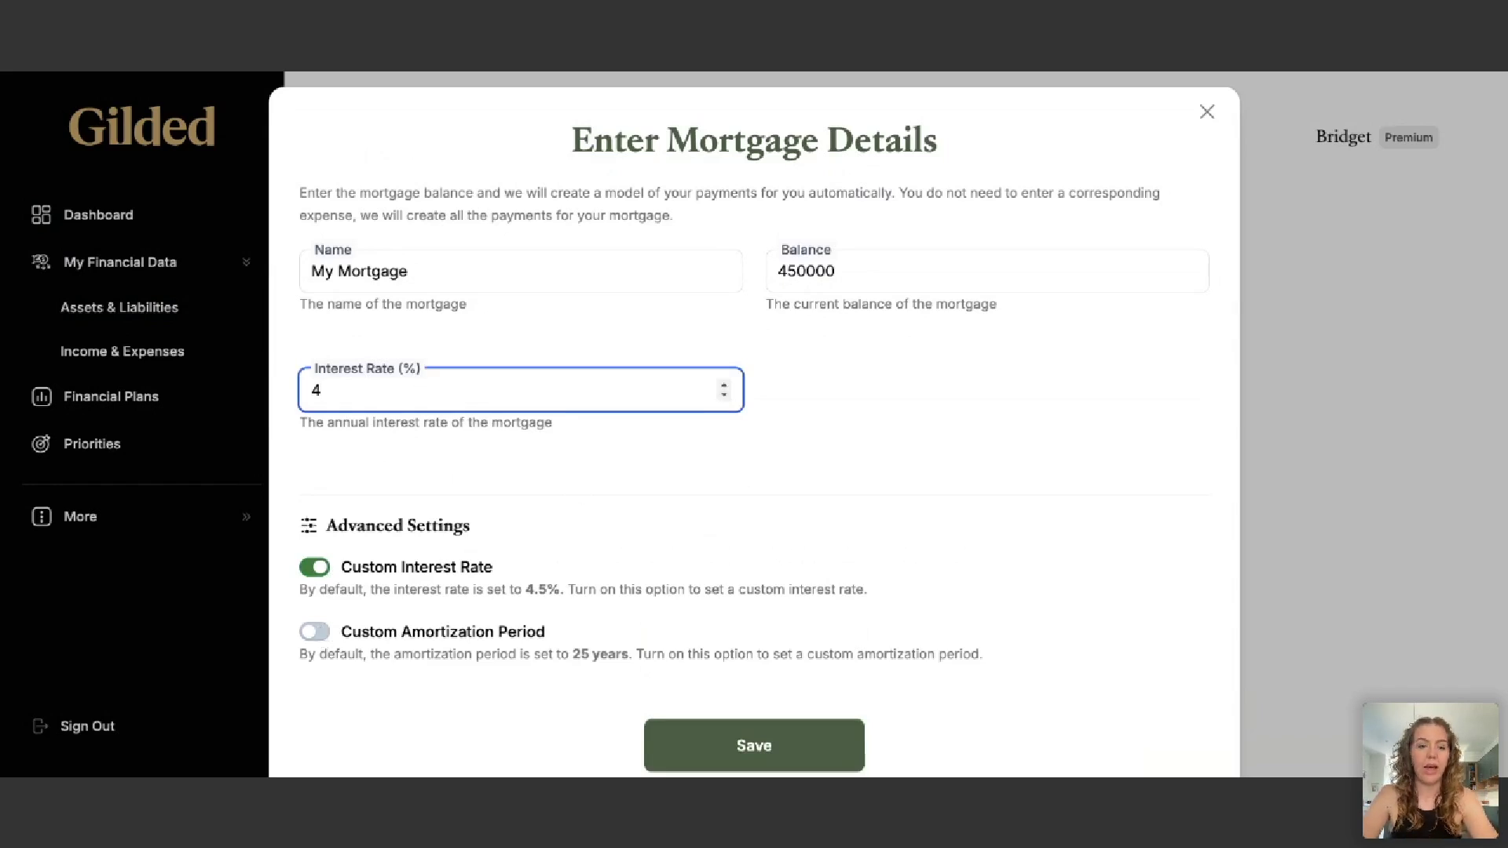
pyautogui.click(314, 632)
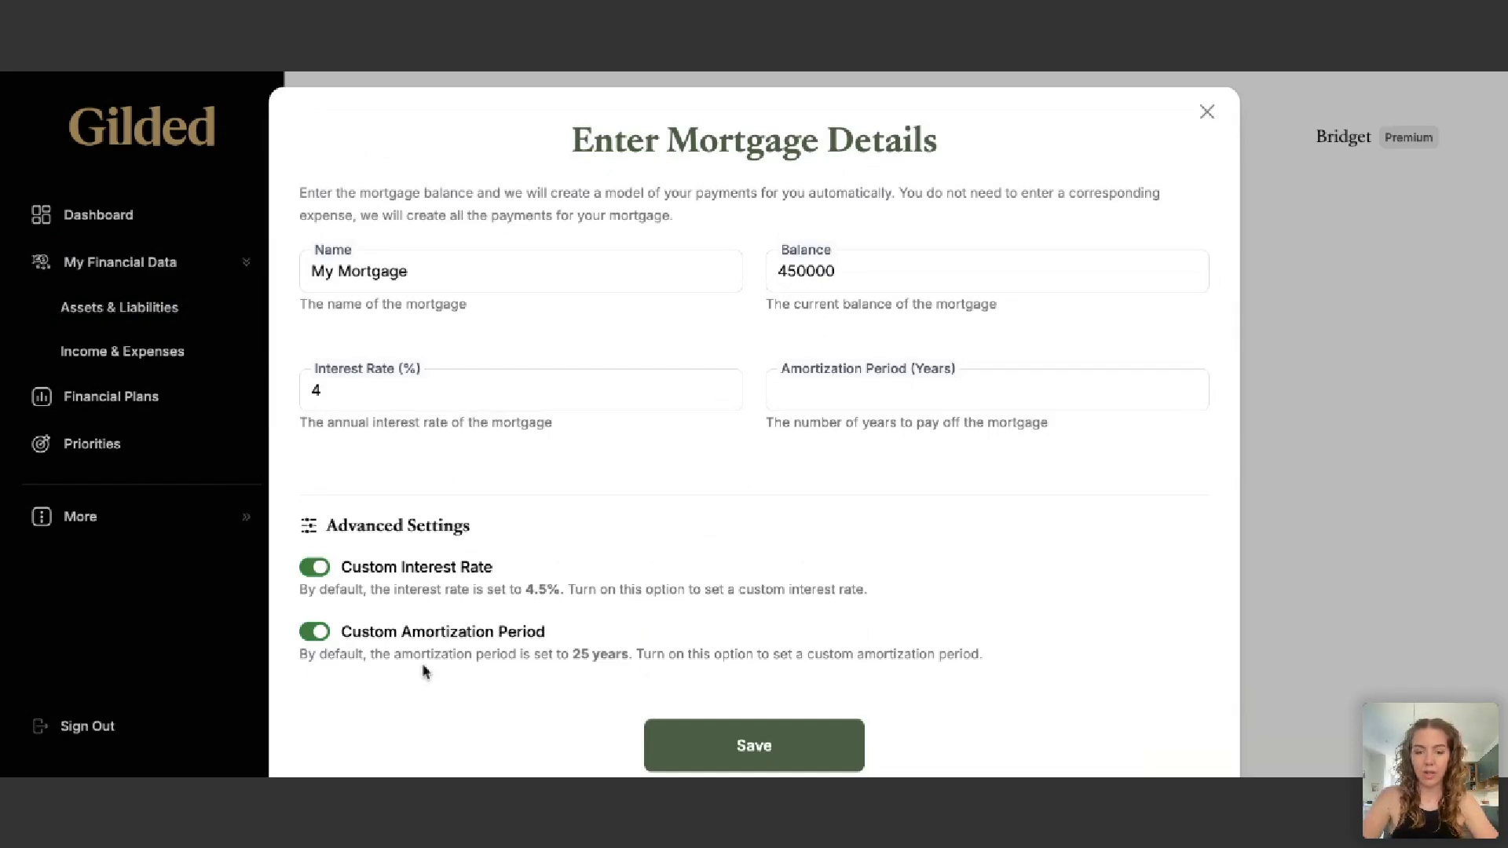
pyautogui.click(911, 401)
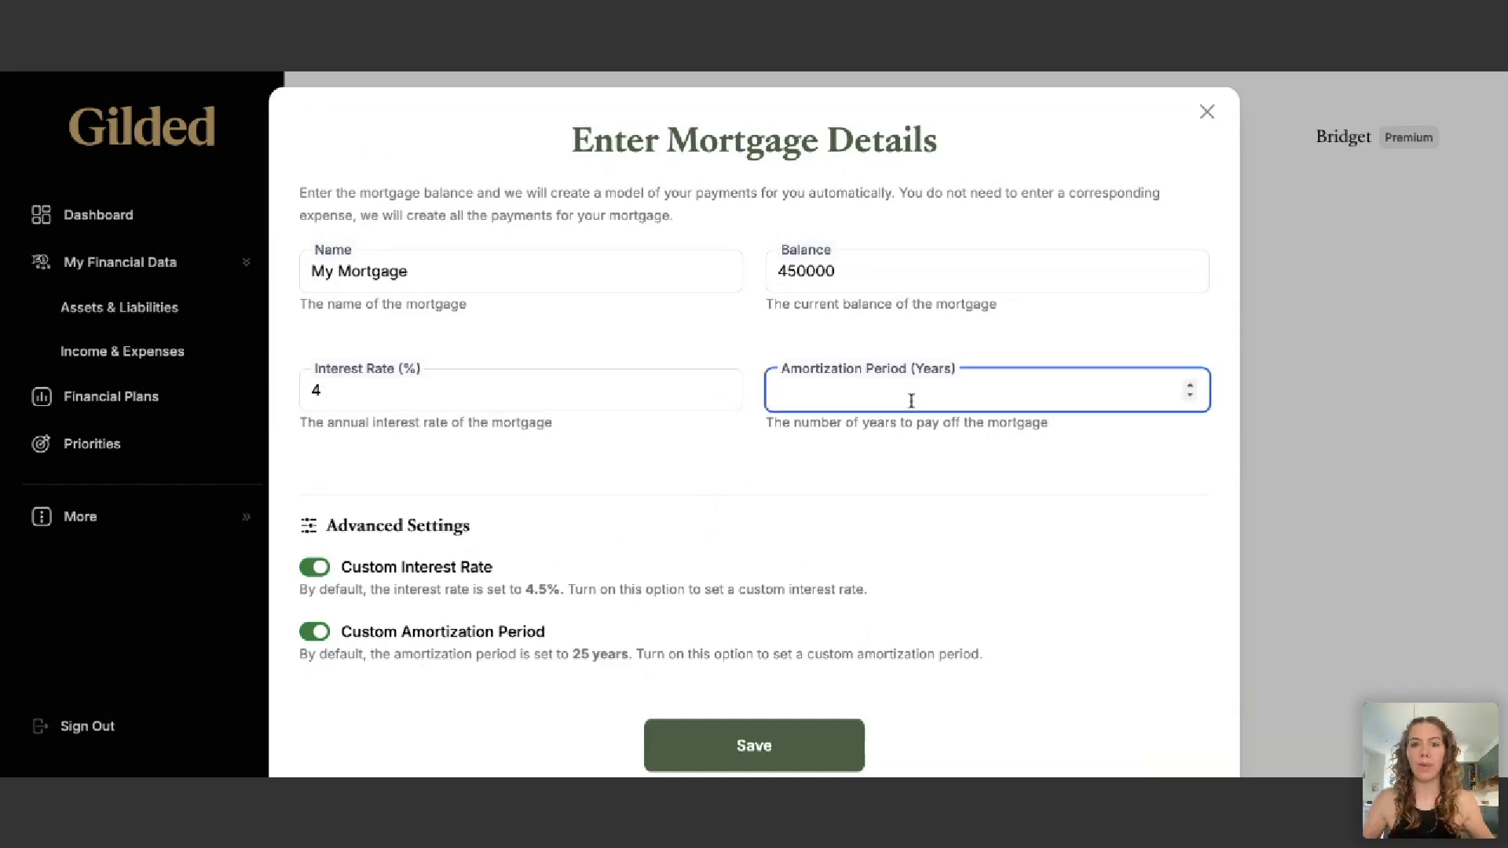
pyautogui.write('20')
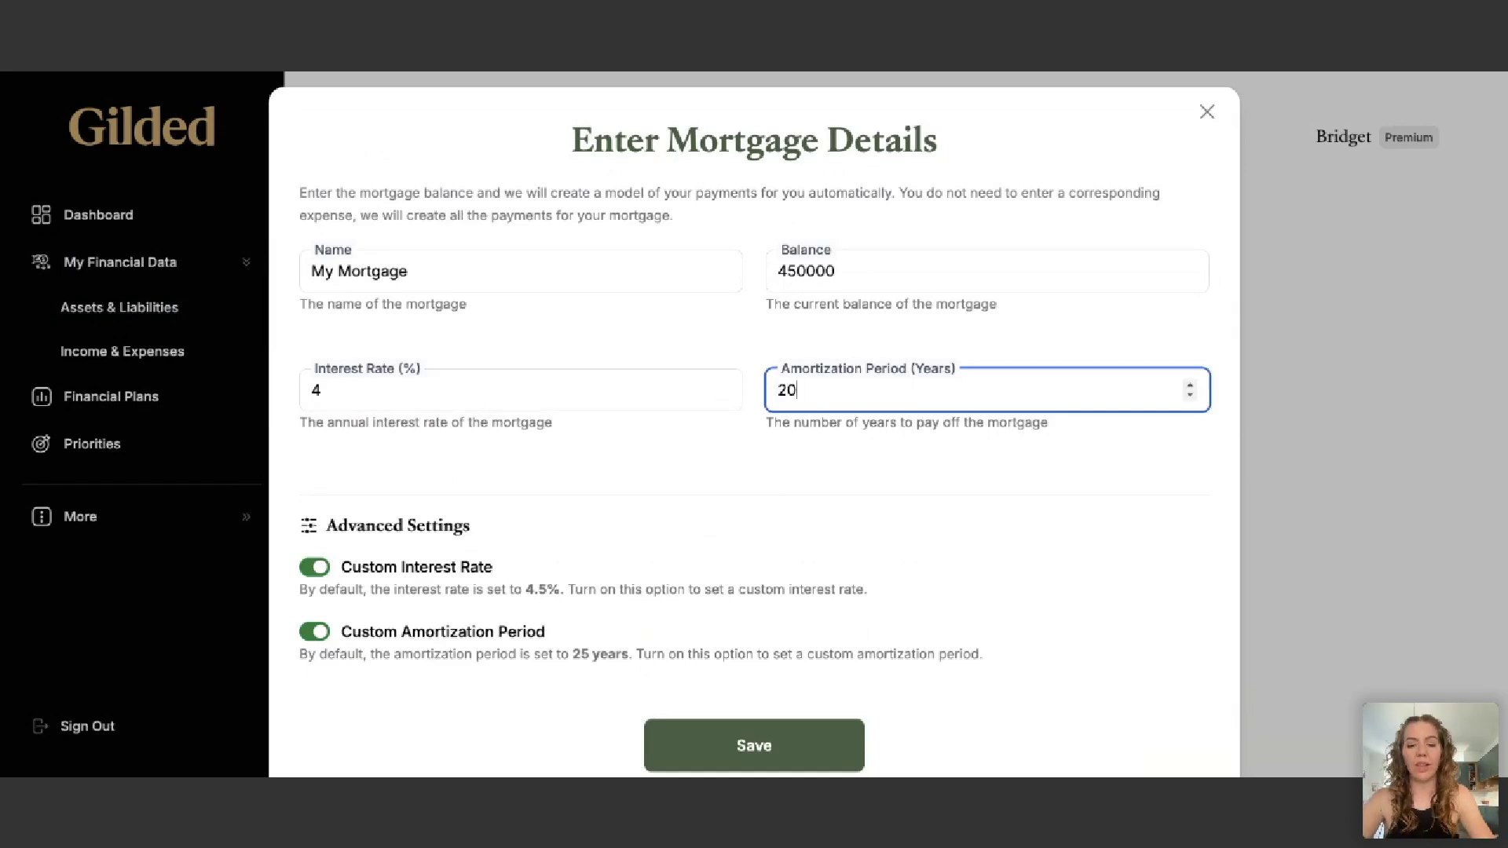
pyautogui.click(1030, 476)
pyautogui.scroll(-1, 967, 533)
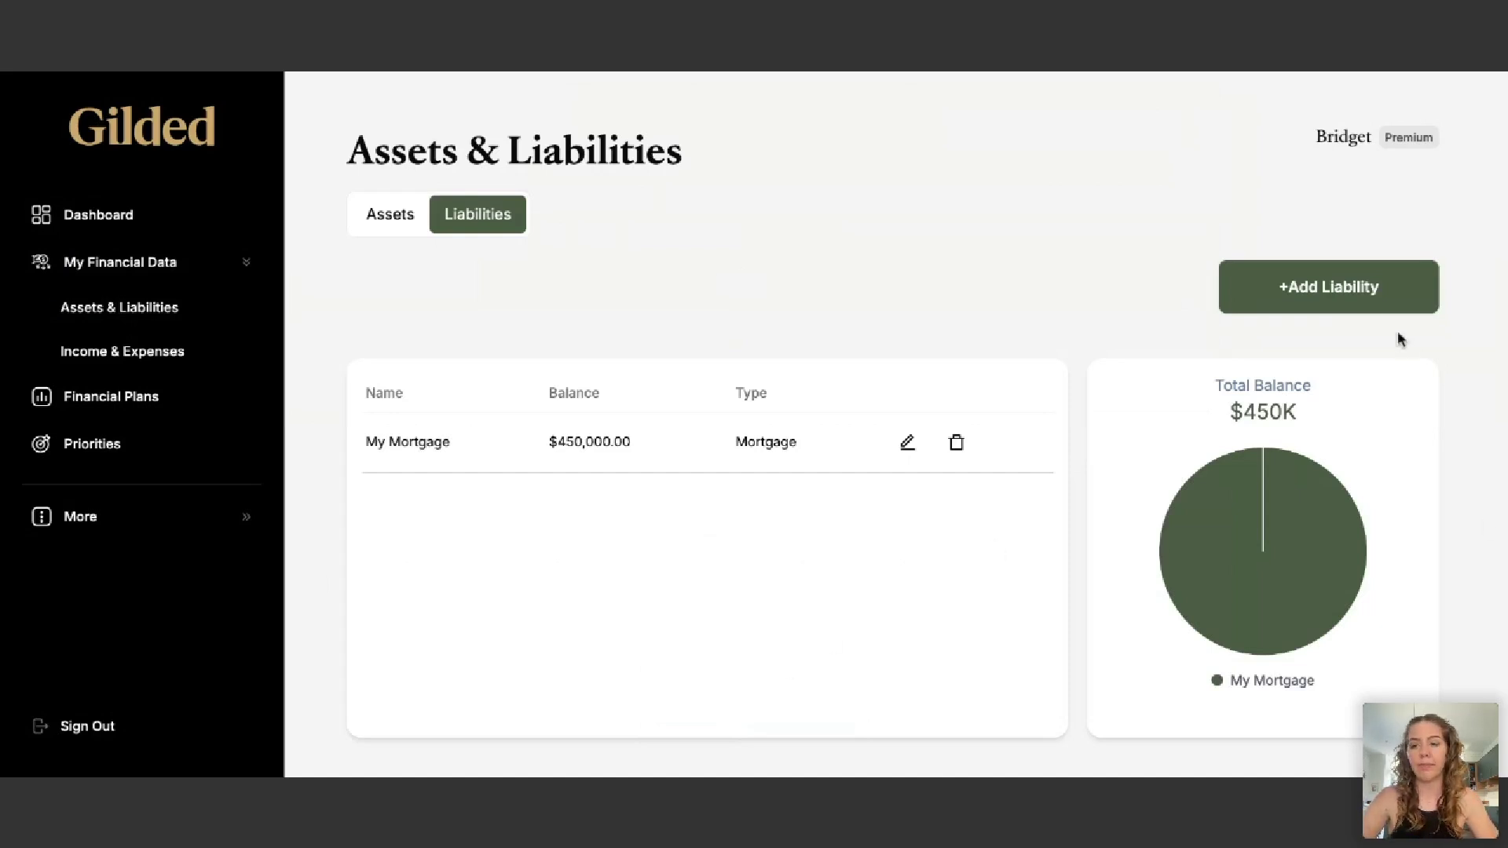
# Start an Auto Loan liability named 'My Car Loan' with a 14000 balance
pyautogui.click(1375, 297)
pyautogui.click(660, 327)
pyautogui.click(532, 285)
pyautogui.write('My Car Loan')
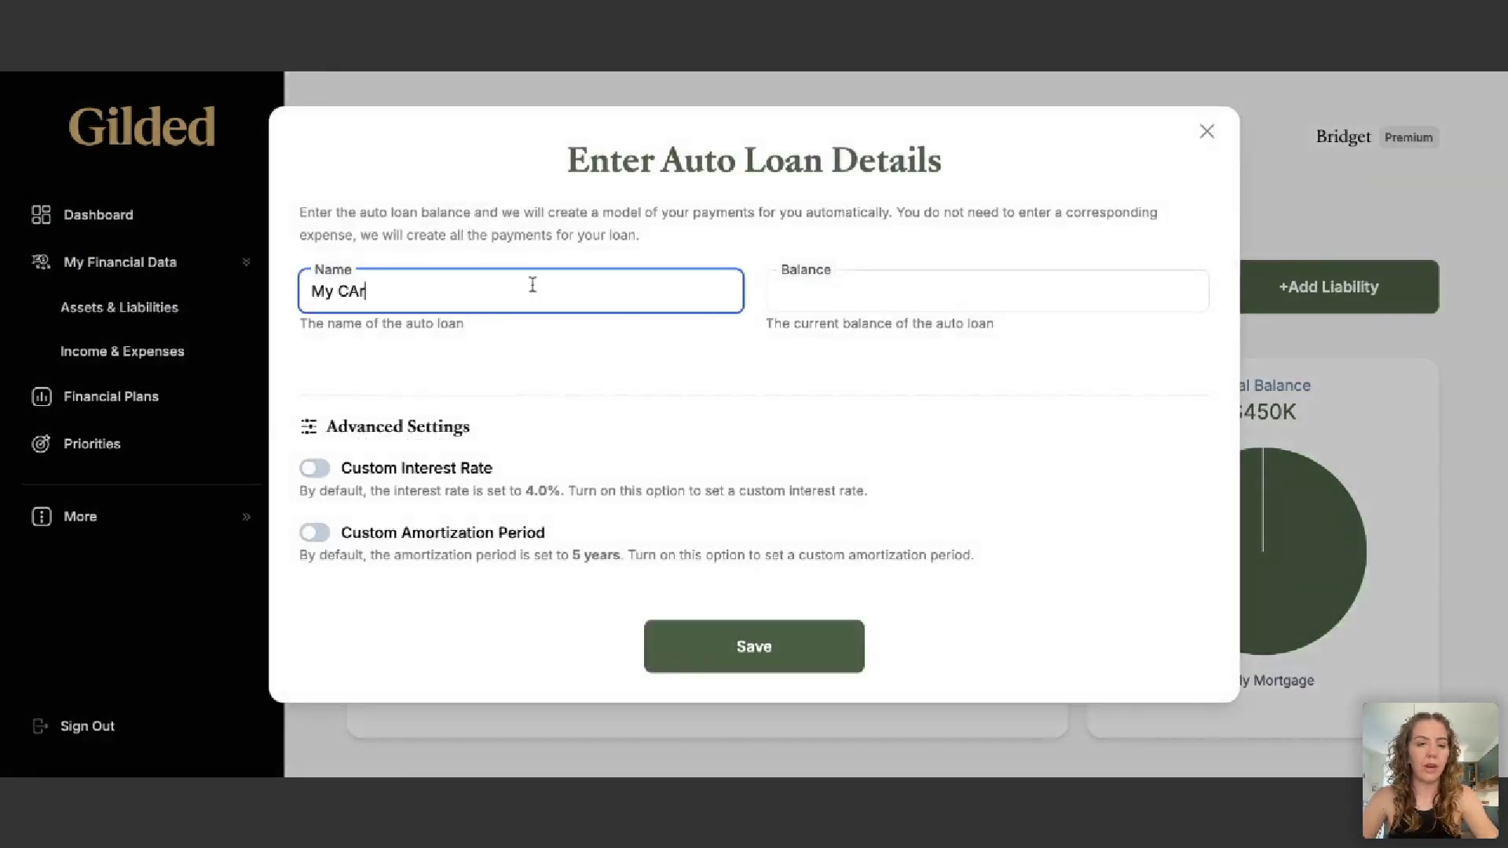
pyautogui.click(867, 303)
pyautogui.write('14000')
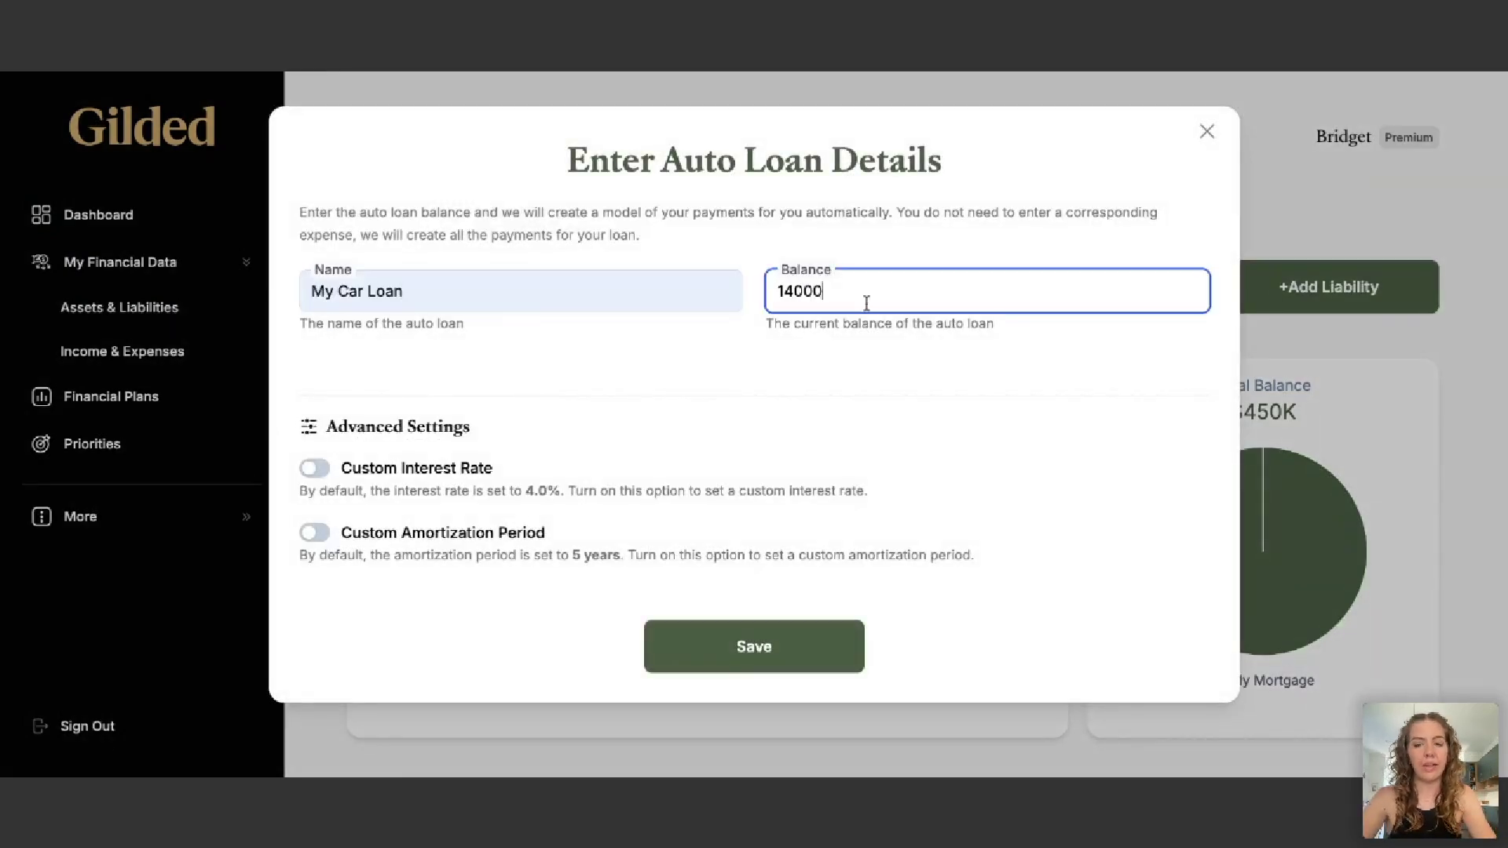
# Give the car loan a custom 6% rate and 4-year amortization, and save it
pyautogui.click(320, 470)
pyautogui.click(375, 392)
pyautogui.write('6')
pyautogui.click(322, 633)
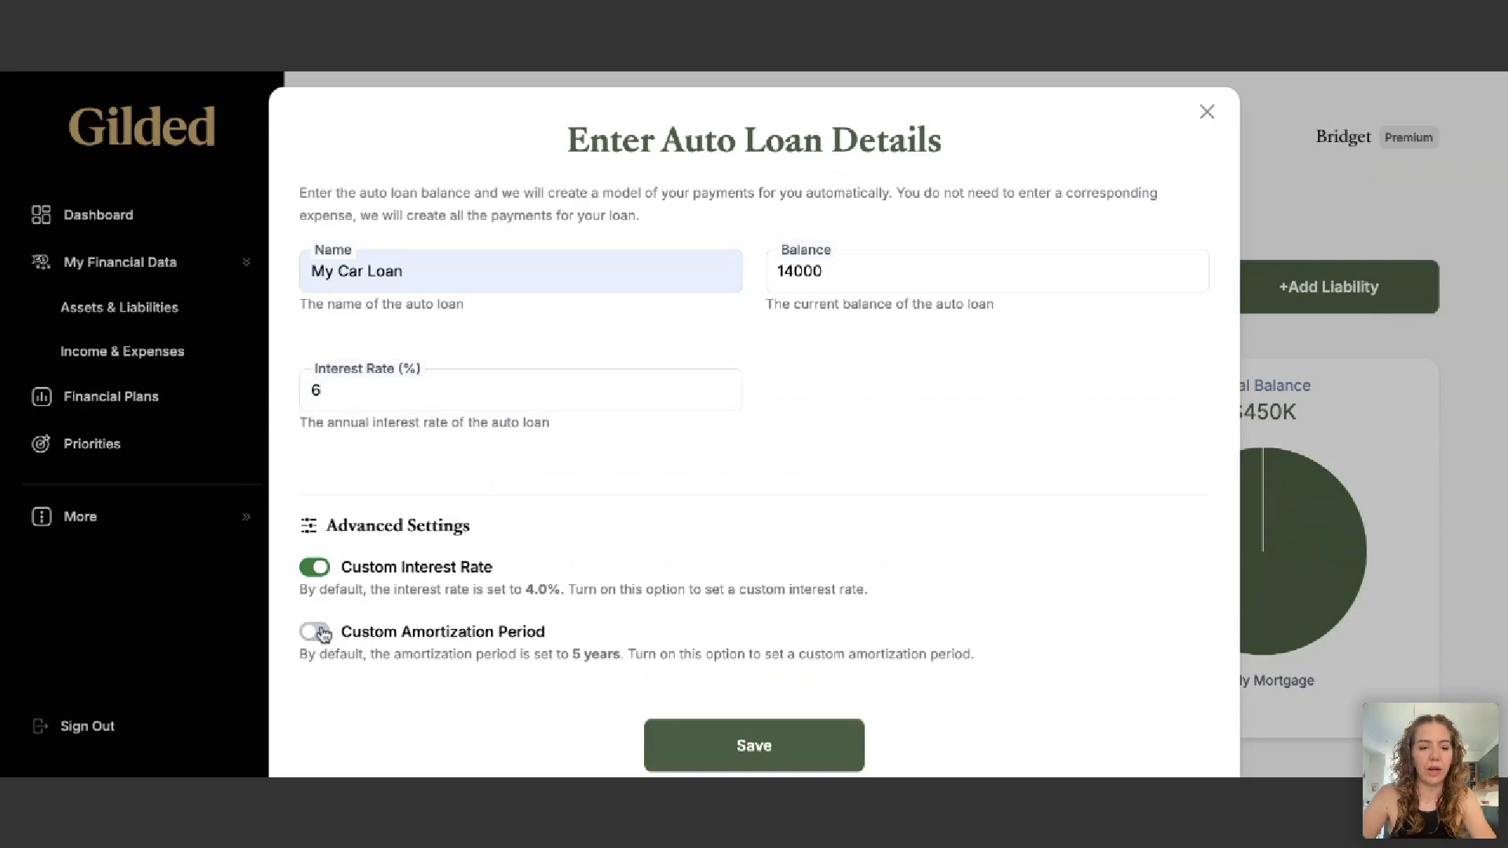
pyautogui.click(1003, 390)
pyautogui.write('4')
pyautogui.click(1118, 542)
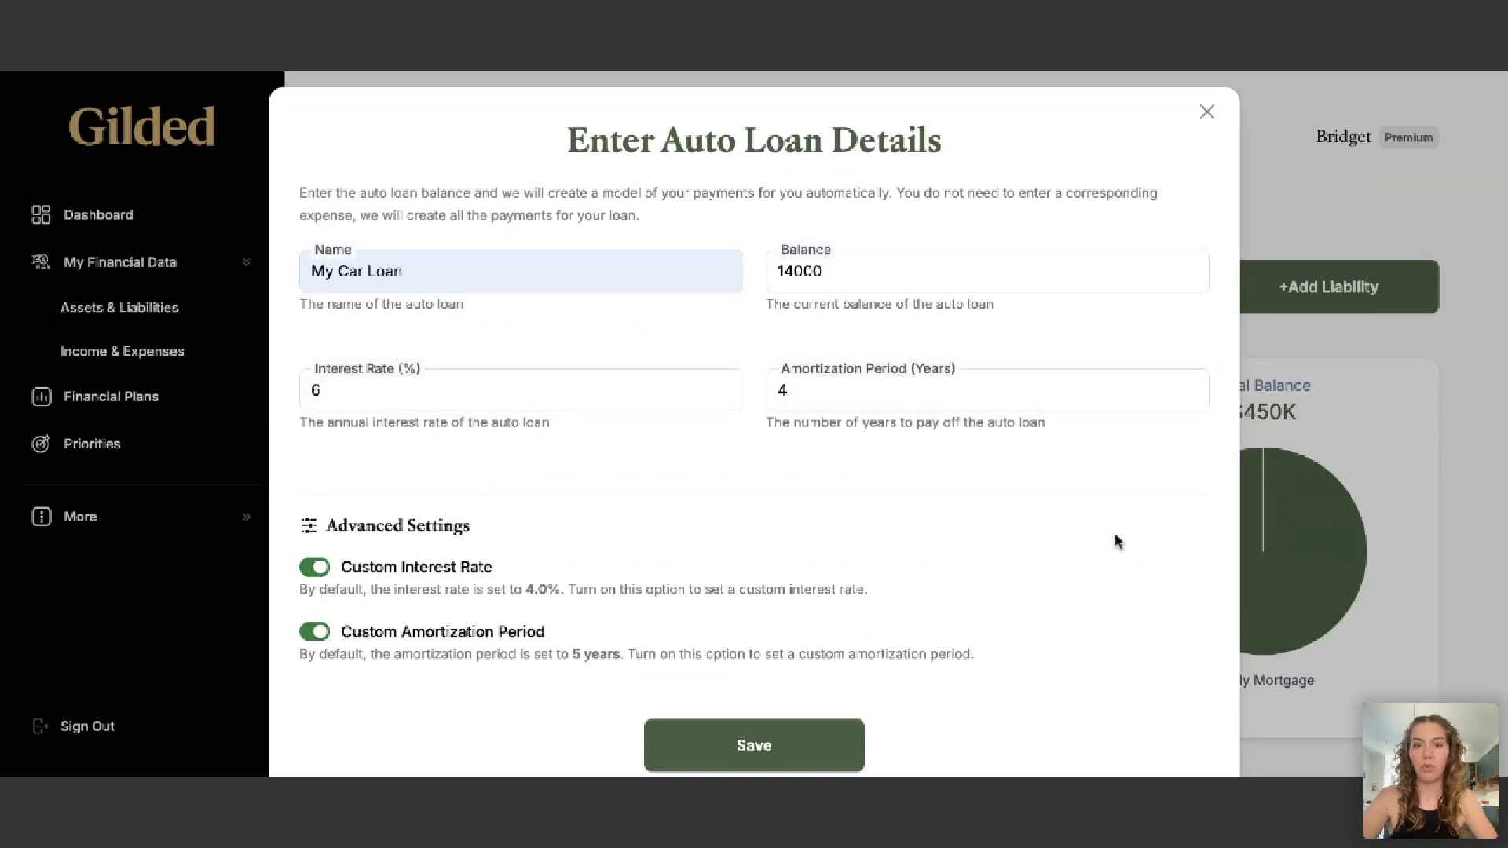
pyautogui.click(778, 761)
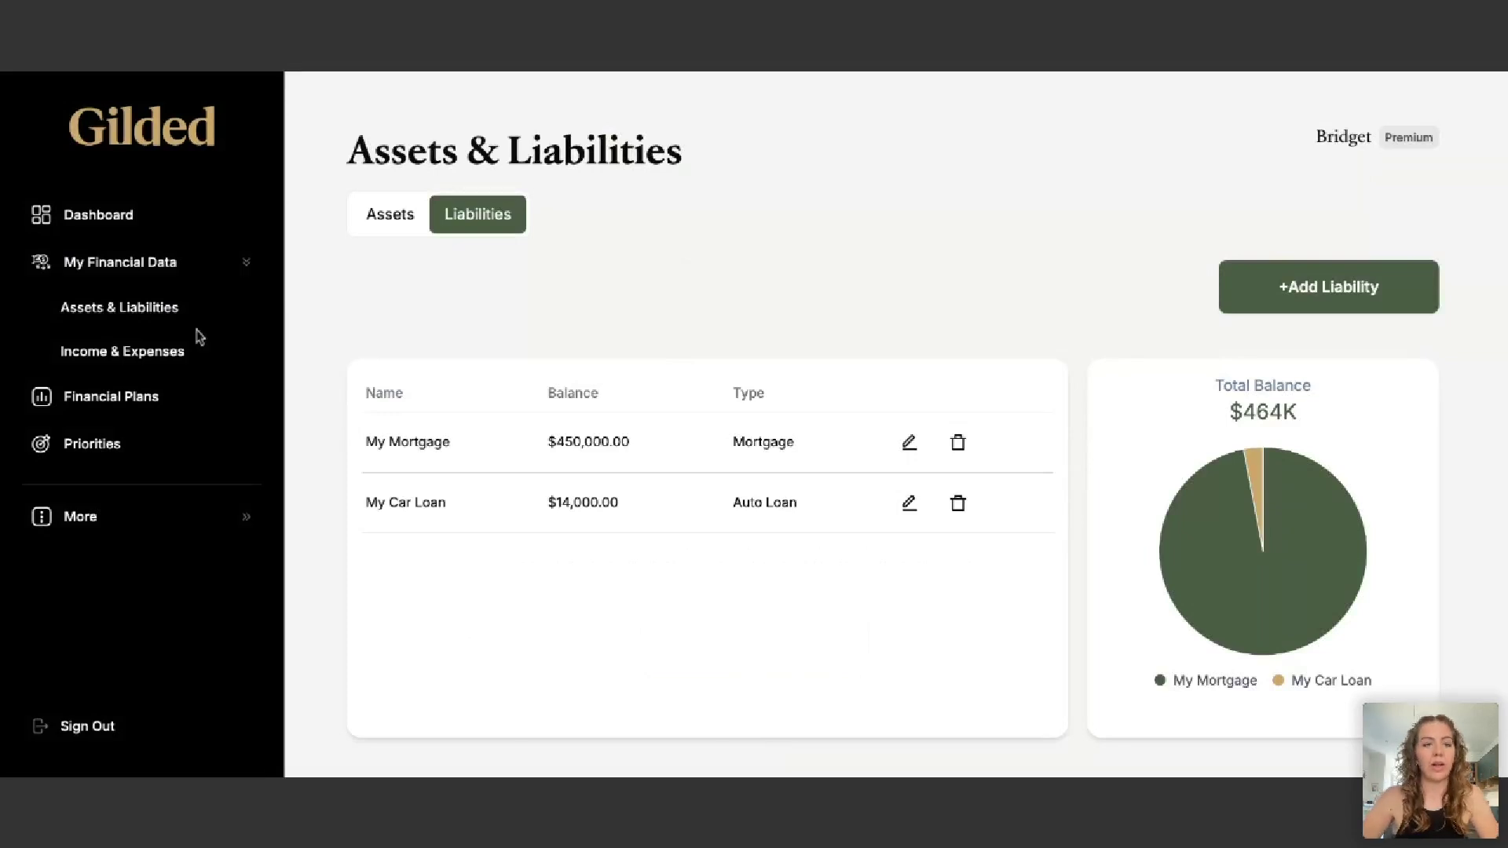
# On Income & Expenses, save a Salary income 'My Salary' of 90000 ending at retirement
pyautogui.click(114, 362)
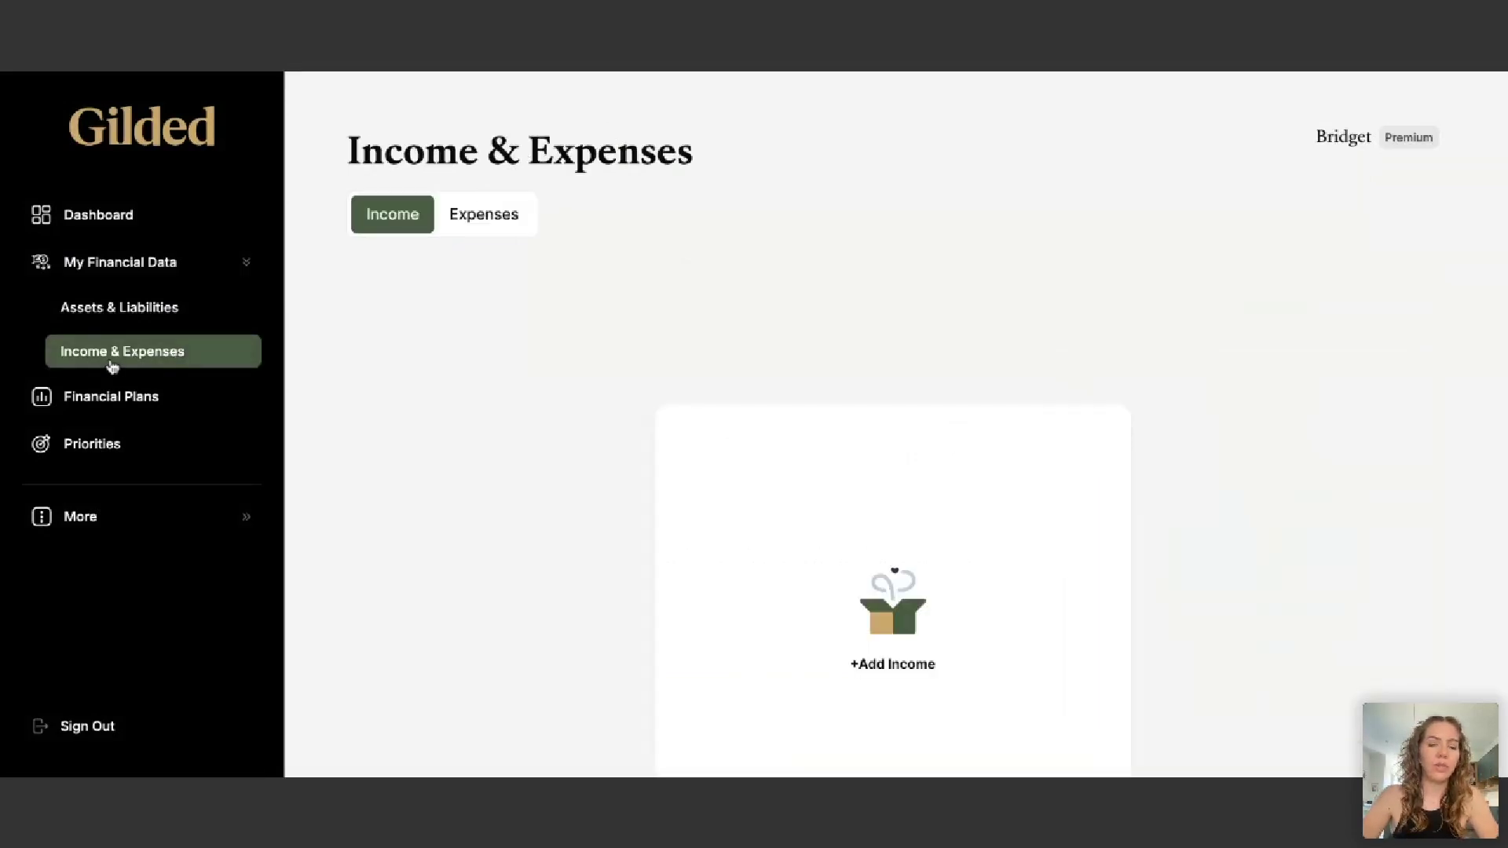
pyautogui.click(856, 609)
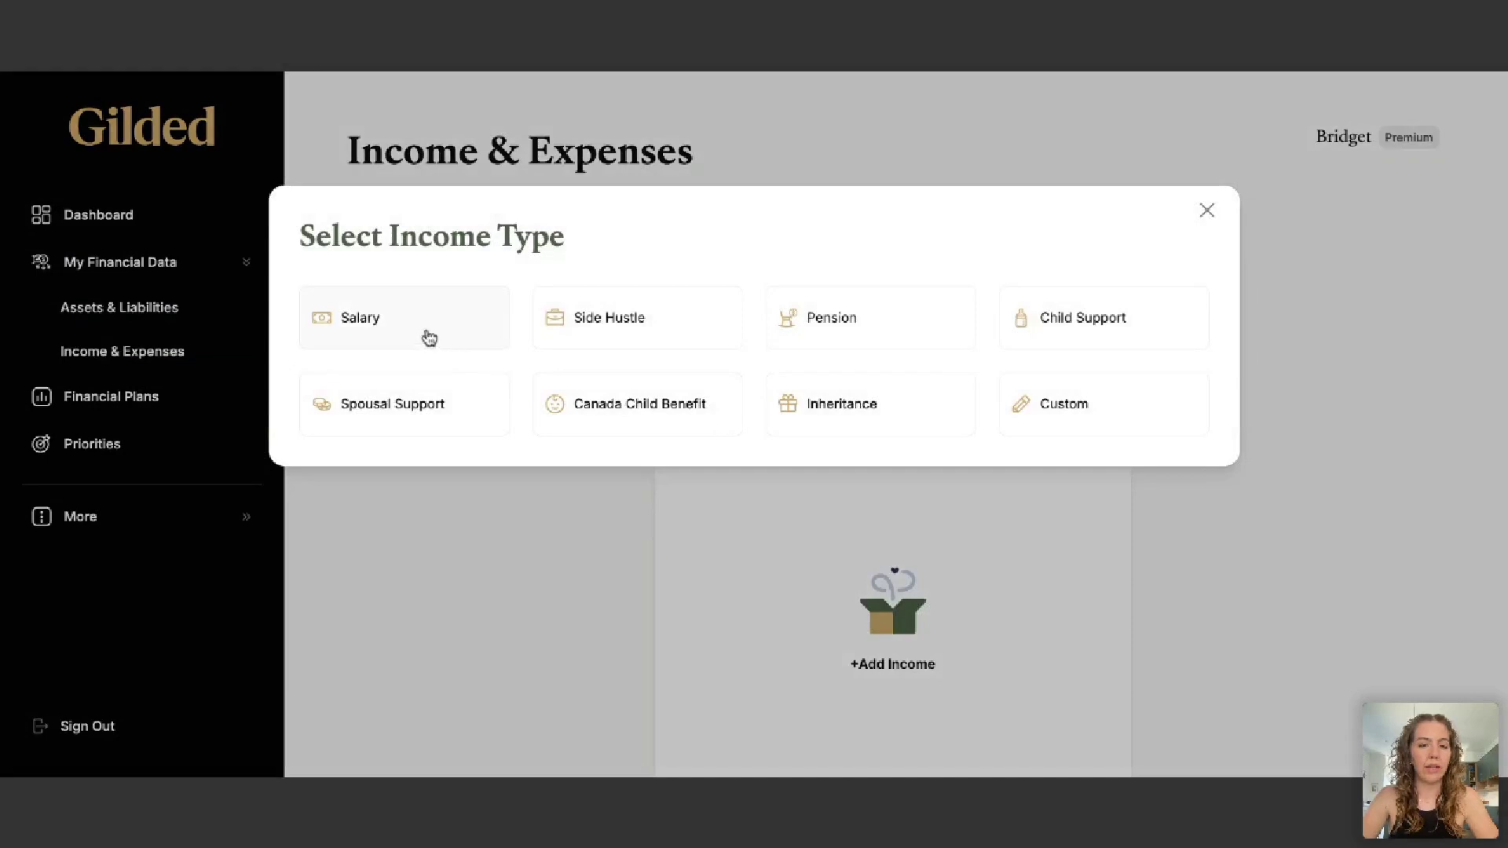
pyautogui.click(431, 336)
pyautogui.click(448, 279)
pyautogui.write('My Salary')
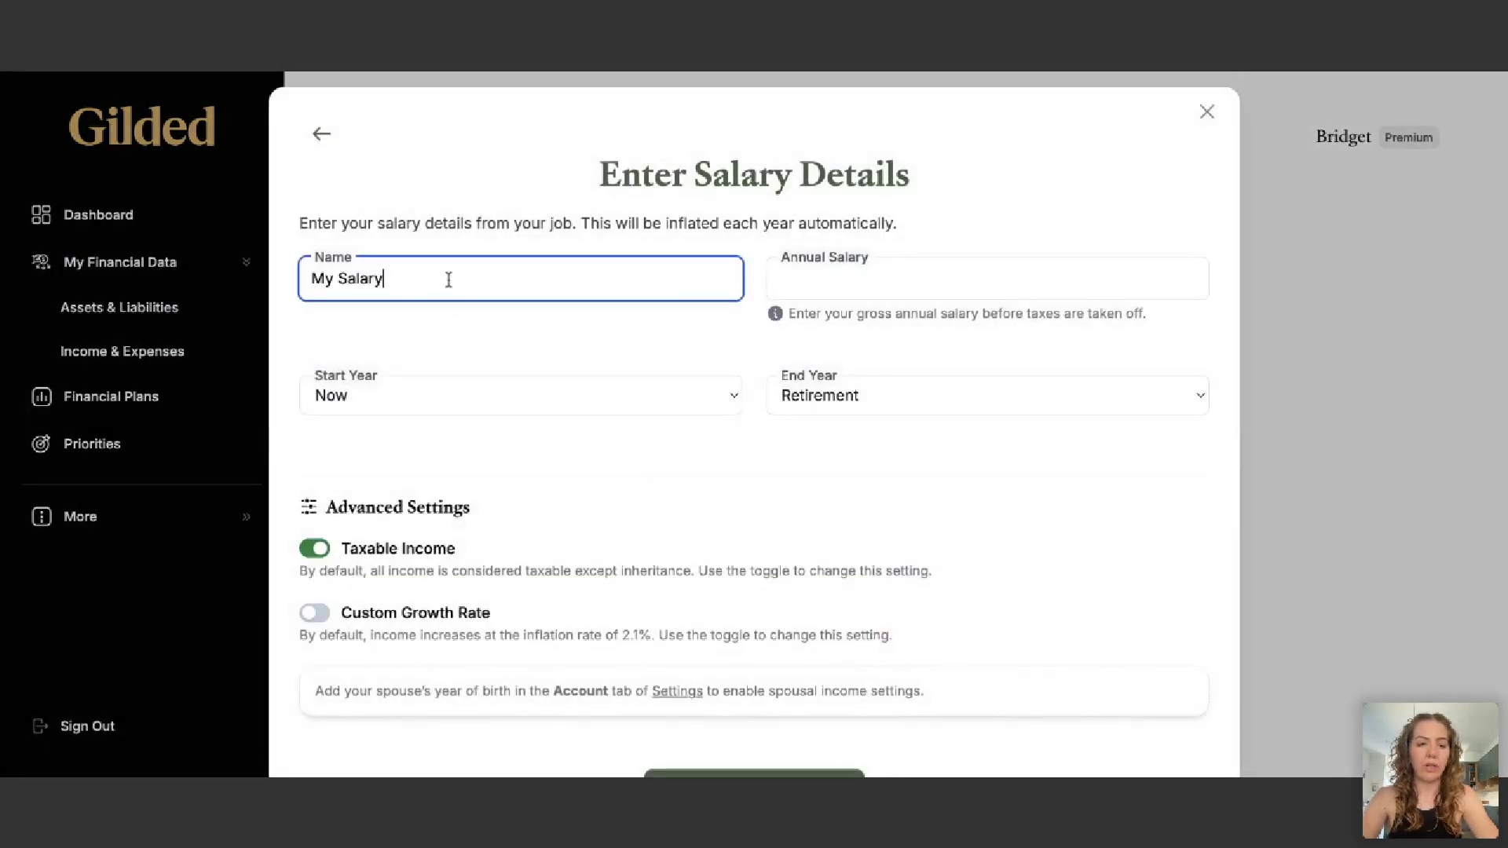
pyautogui.press('Tab')
pyautogui.write('90000')
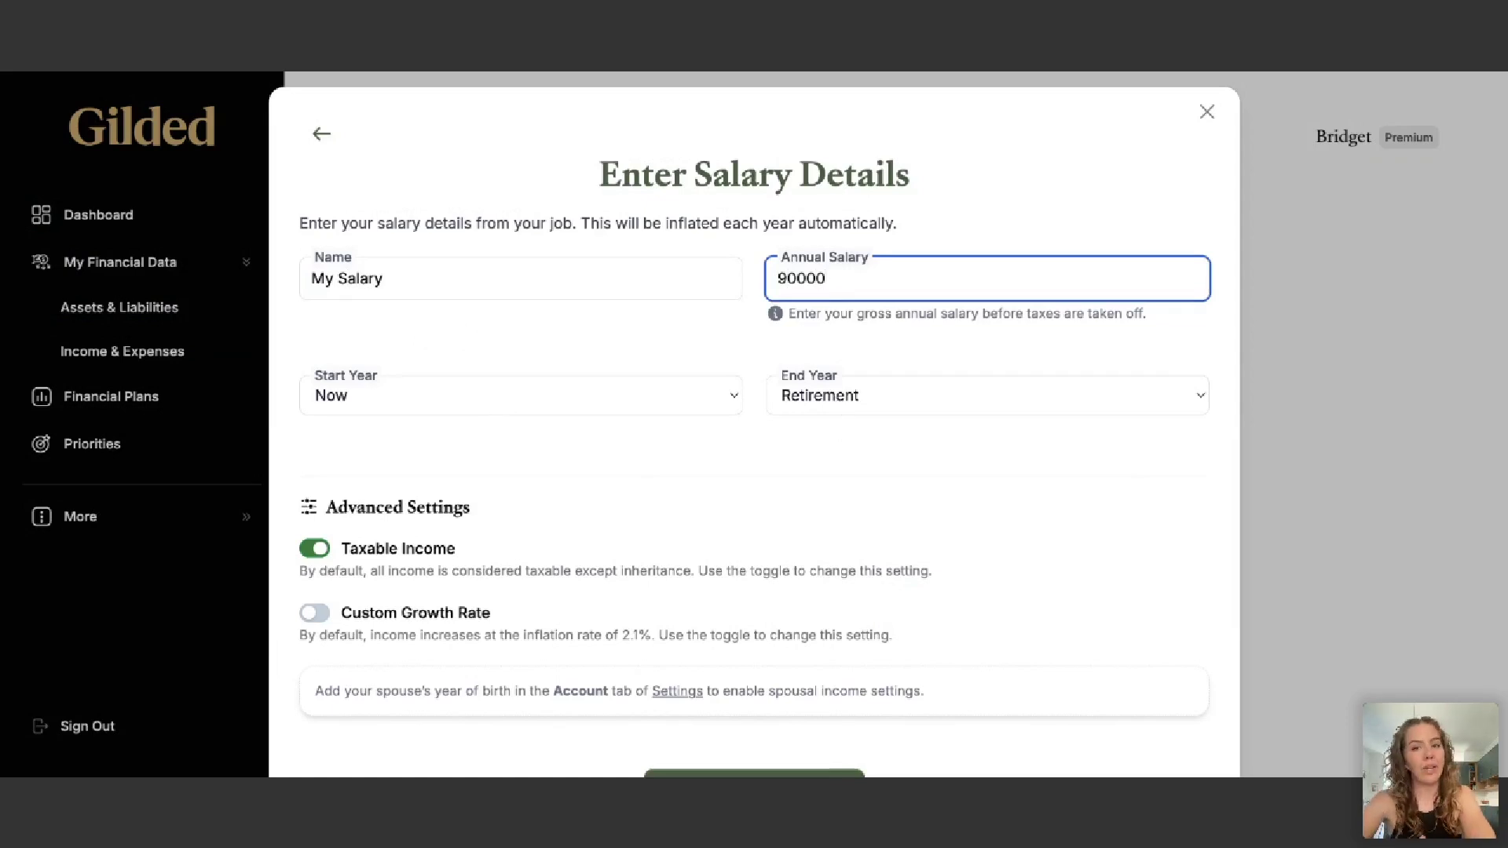
pyautogui.click(987, 395)
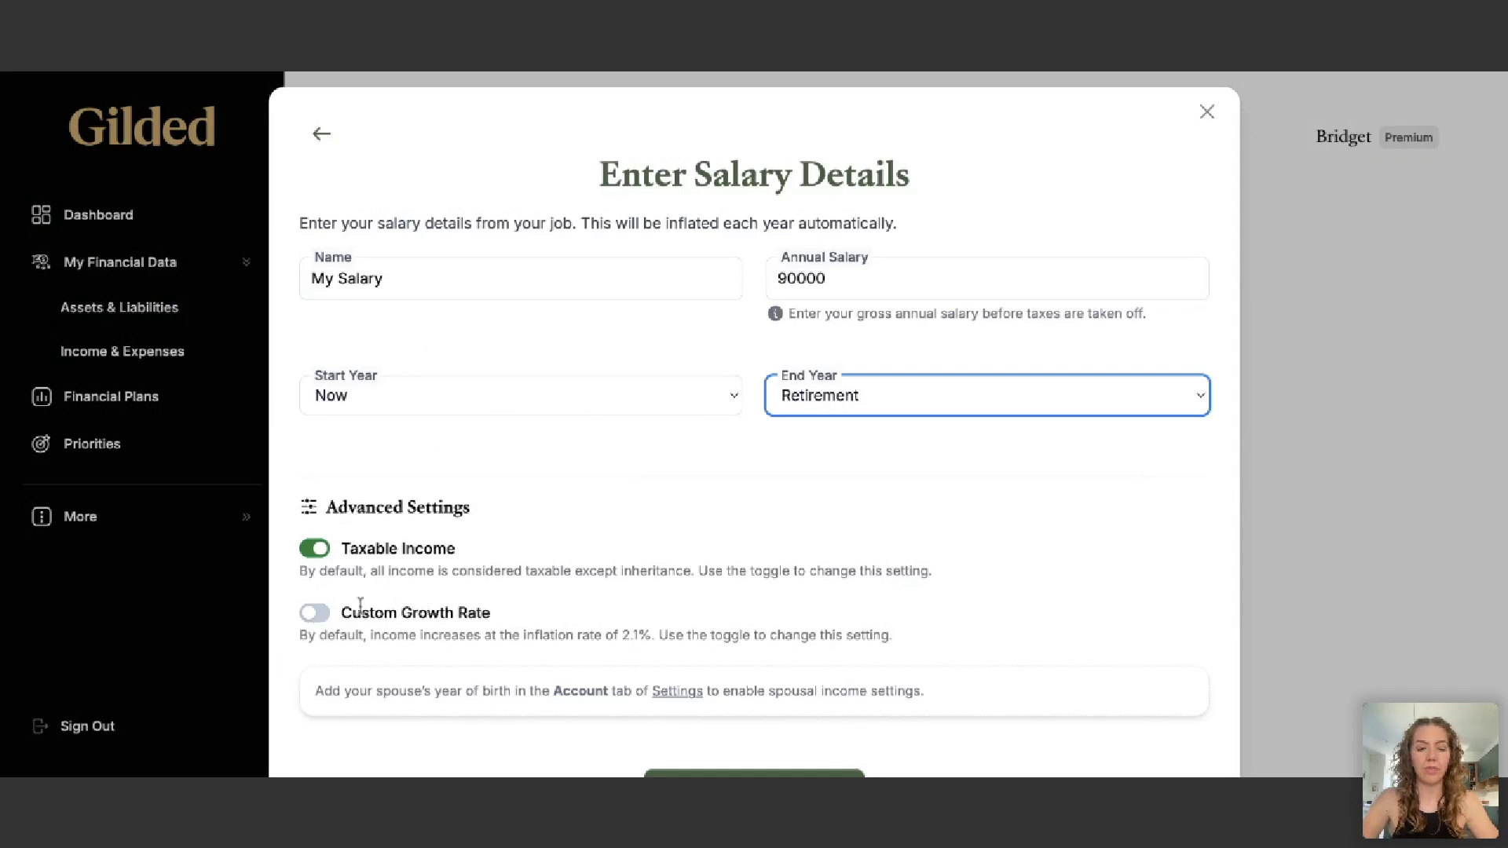
pyautogui.scroll(-1, 716, 507)
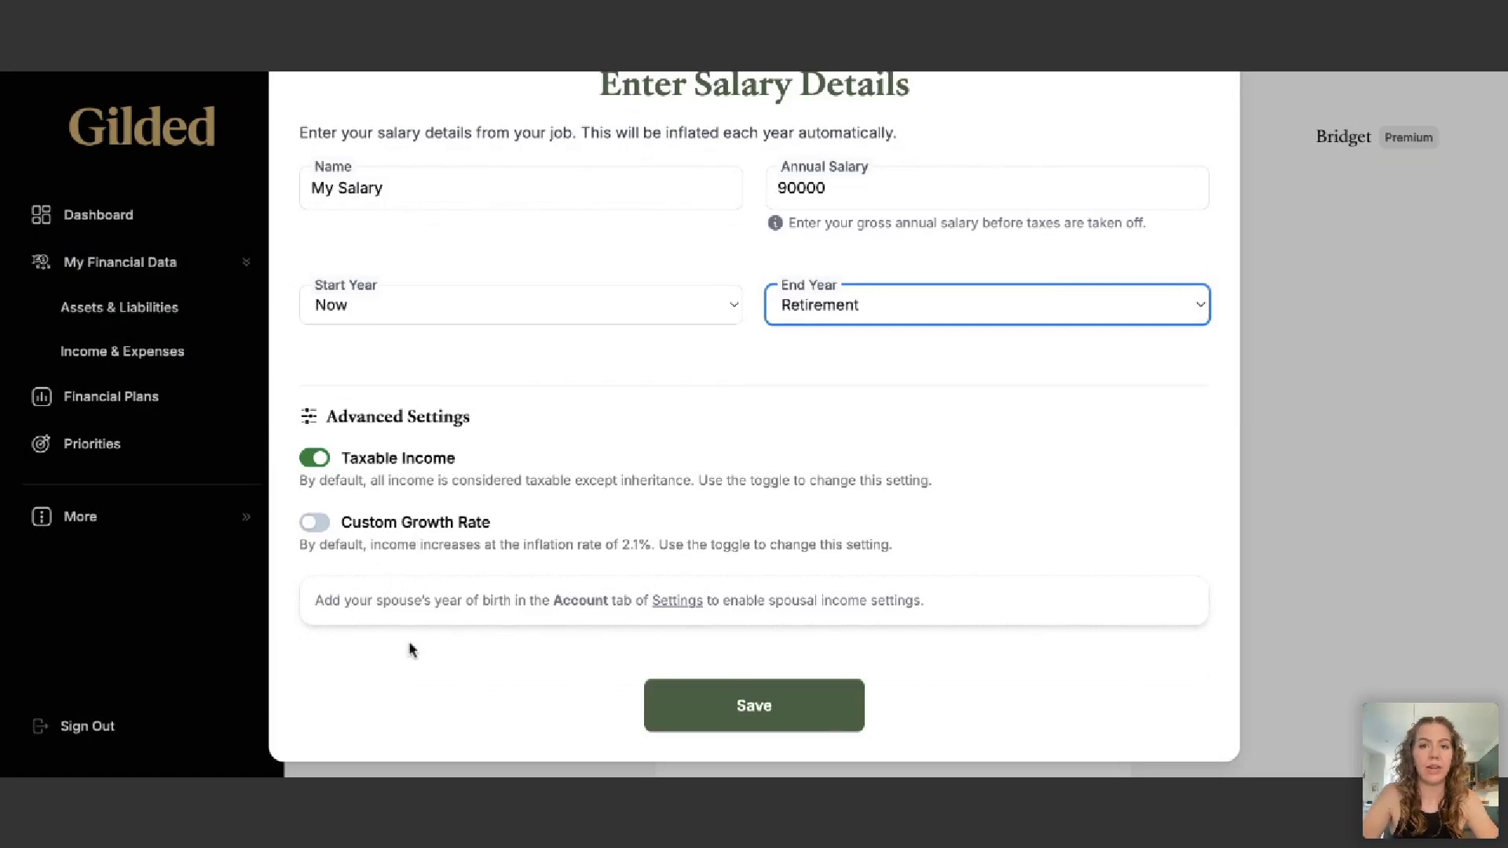
pyautogui.click(718, 709)
# On the Expenses tab, start a Living Expense named 'Living Expenses' at 2500 per month
pyautogui.click(482, 212)
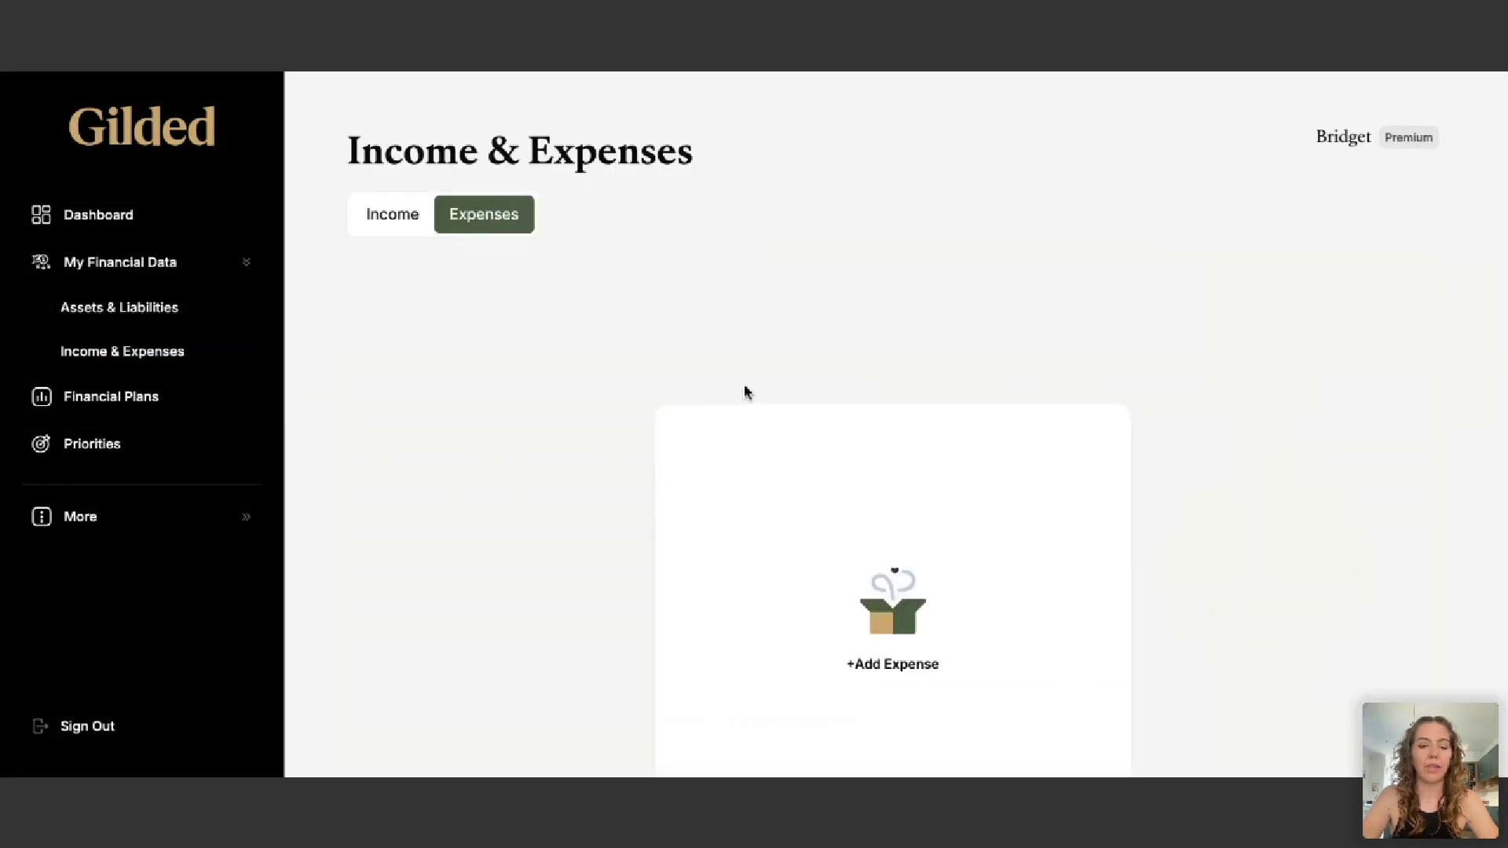
pyautogui.click(887, 619)
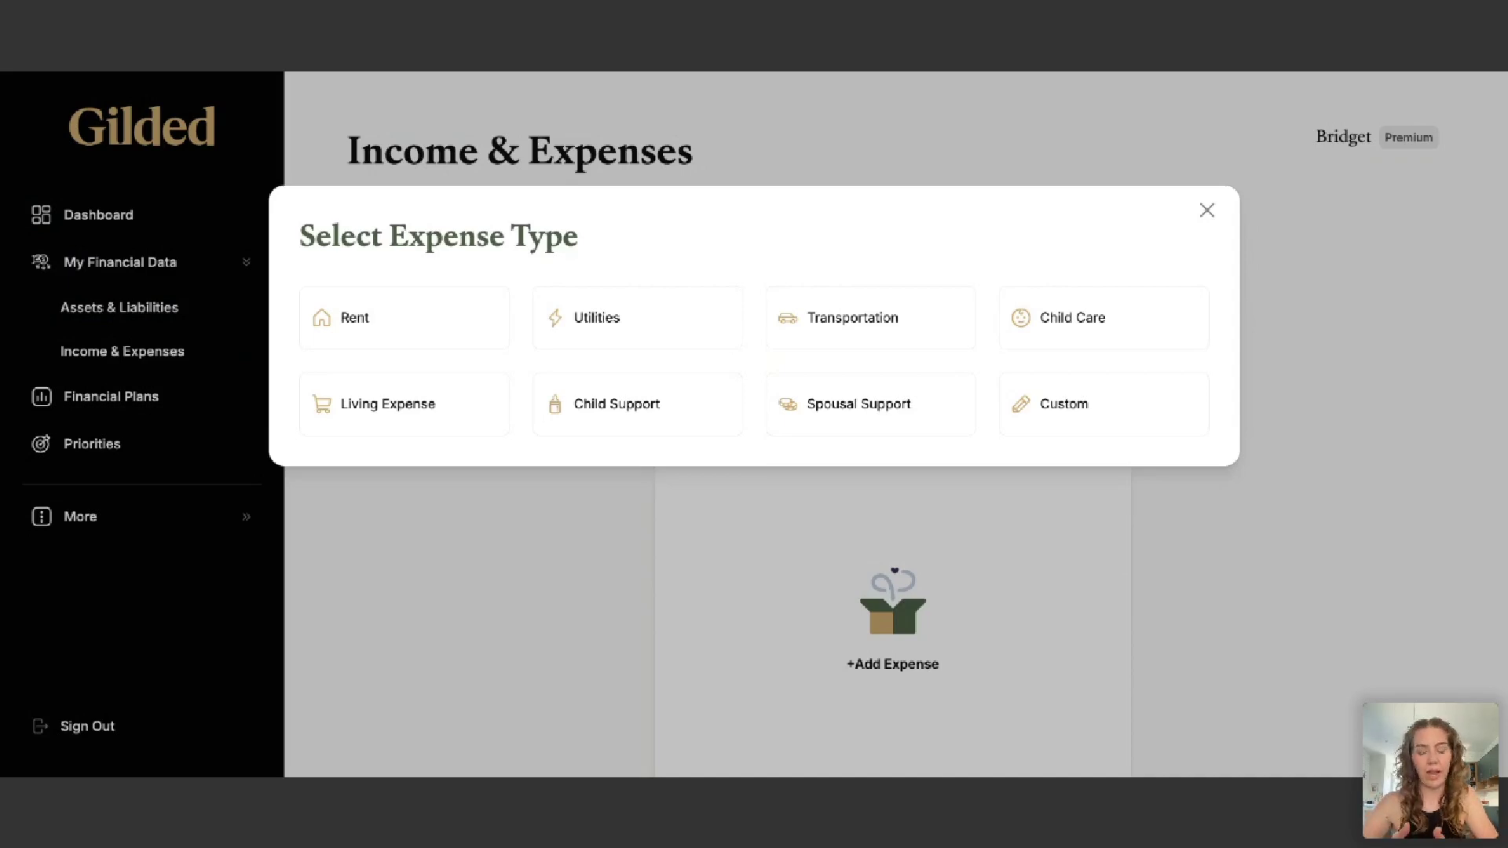
pyautogui.click(346, 426)
pyautogui.click(383, 280)
pyautogui.write('Living Expenses')
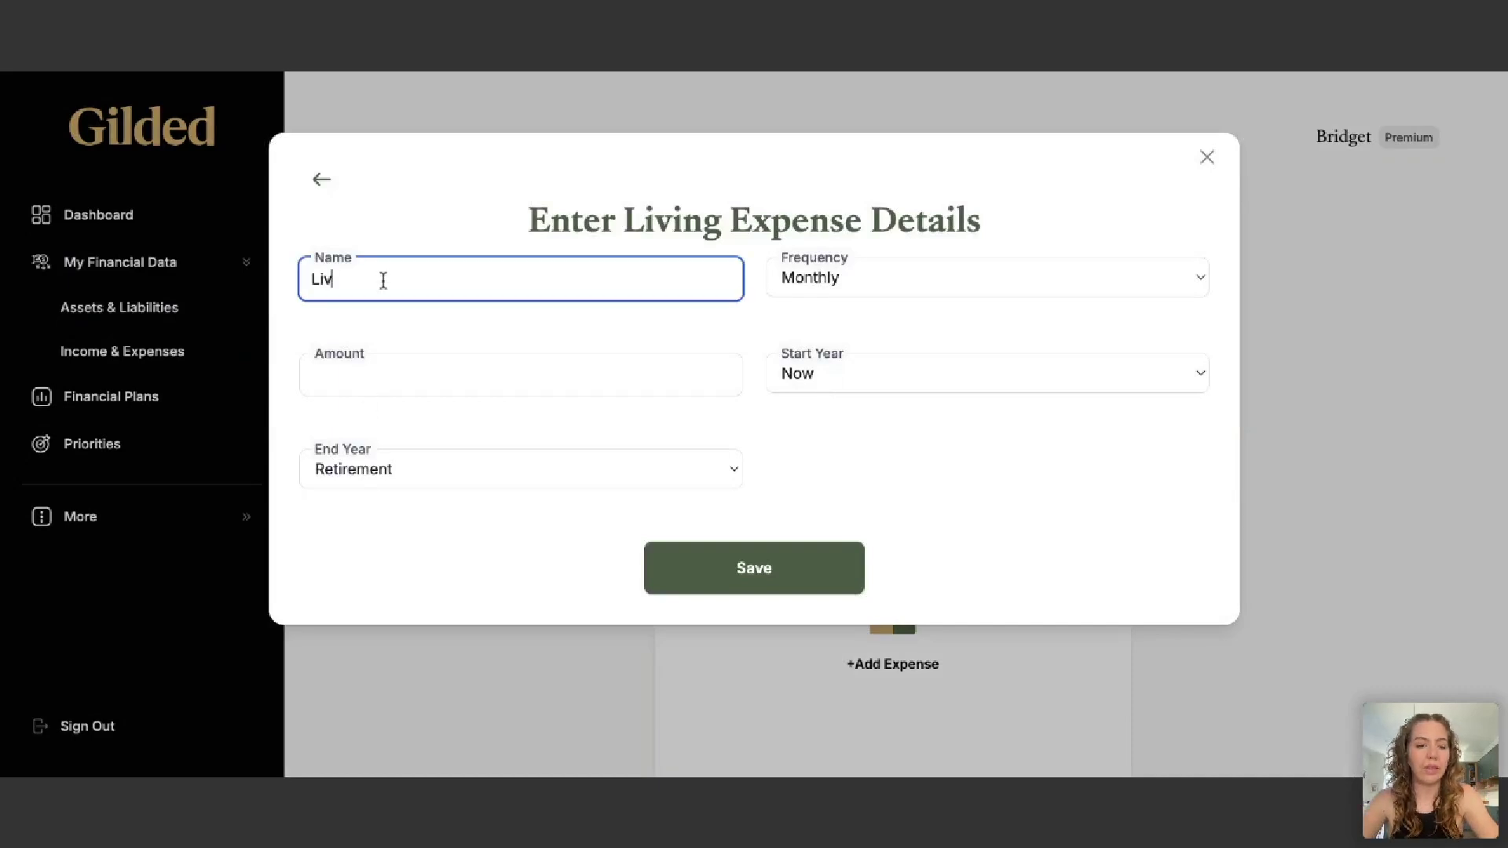
pyautogui.click(424, 308)
pyautogui.click(444, 370)
pyautogui.write('2500')
pyautogui.click(905, 453)
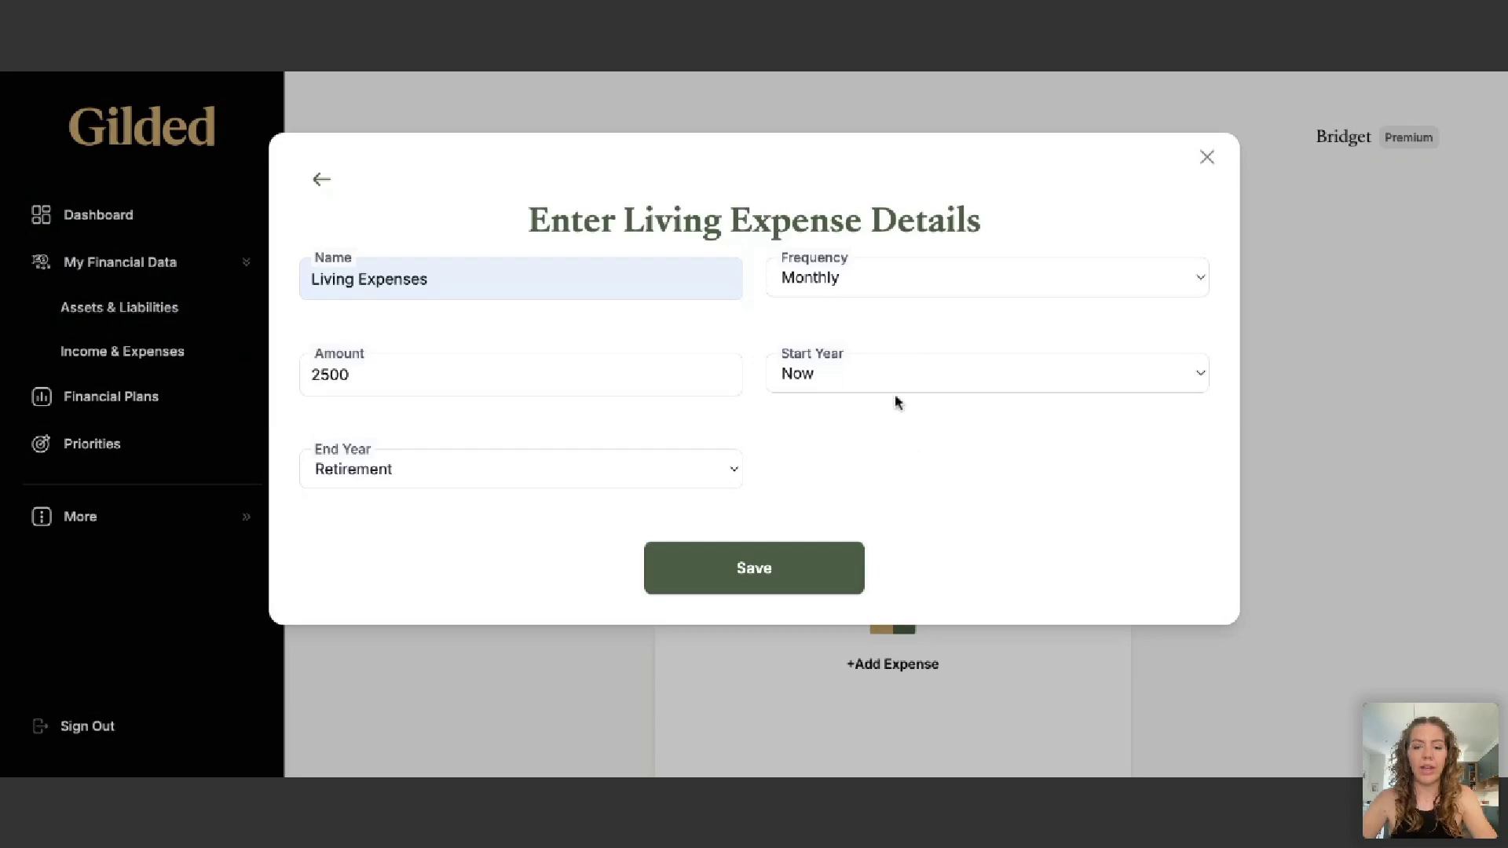
# Set the expense's end year to End Of Life, save it, and discard a second expense form
pyautogui.click(453, 472)
pyautogui.click(452, 471)
pyautogui.click(1054, 476)
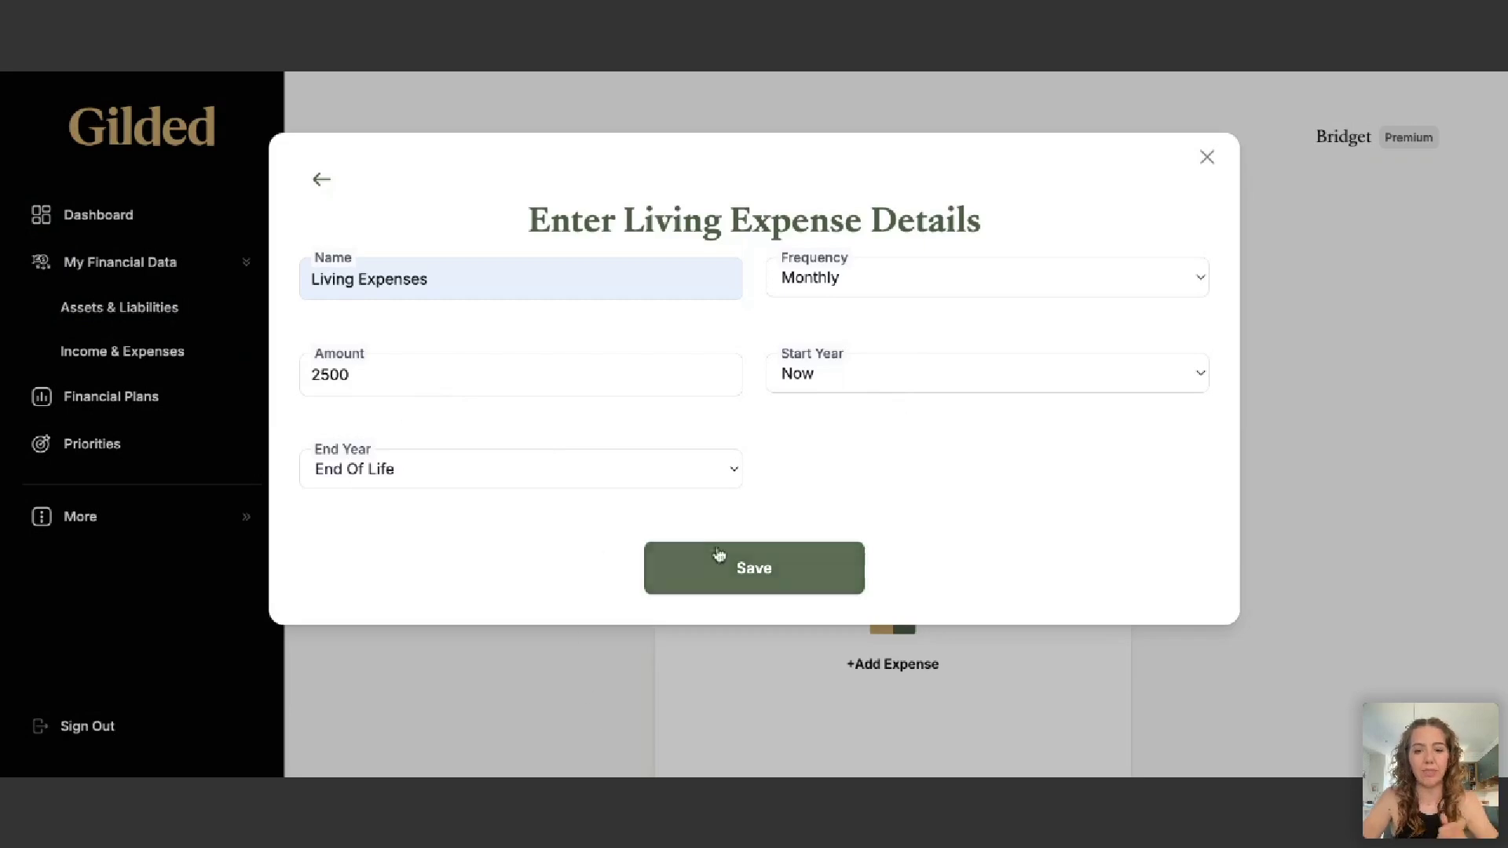
pyautogui.click(750, 570)
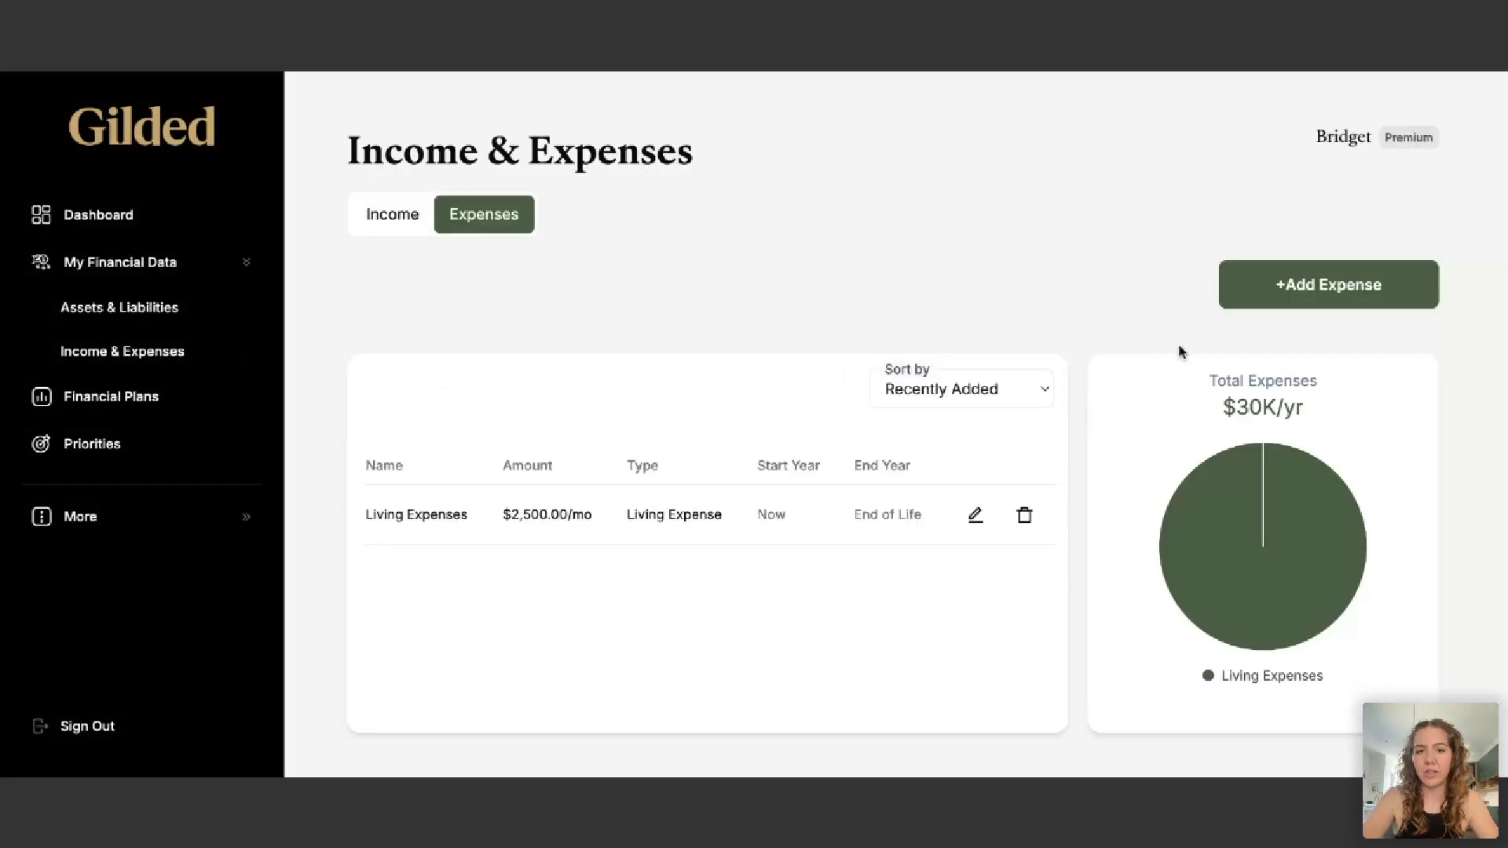
pyautogui.click(1347, 303)
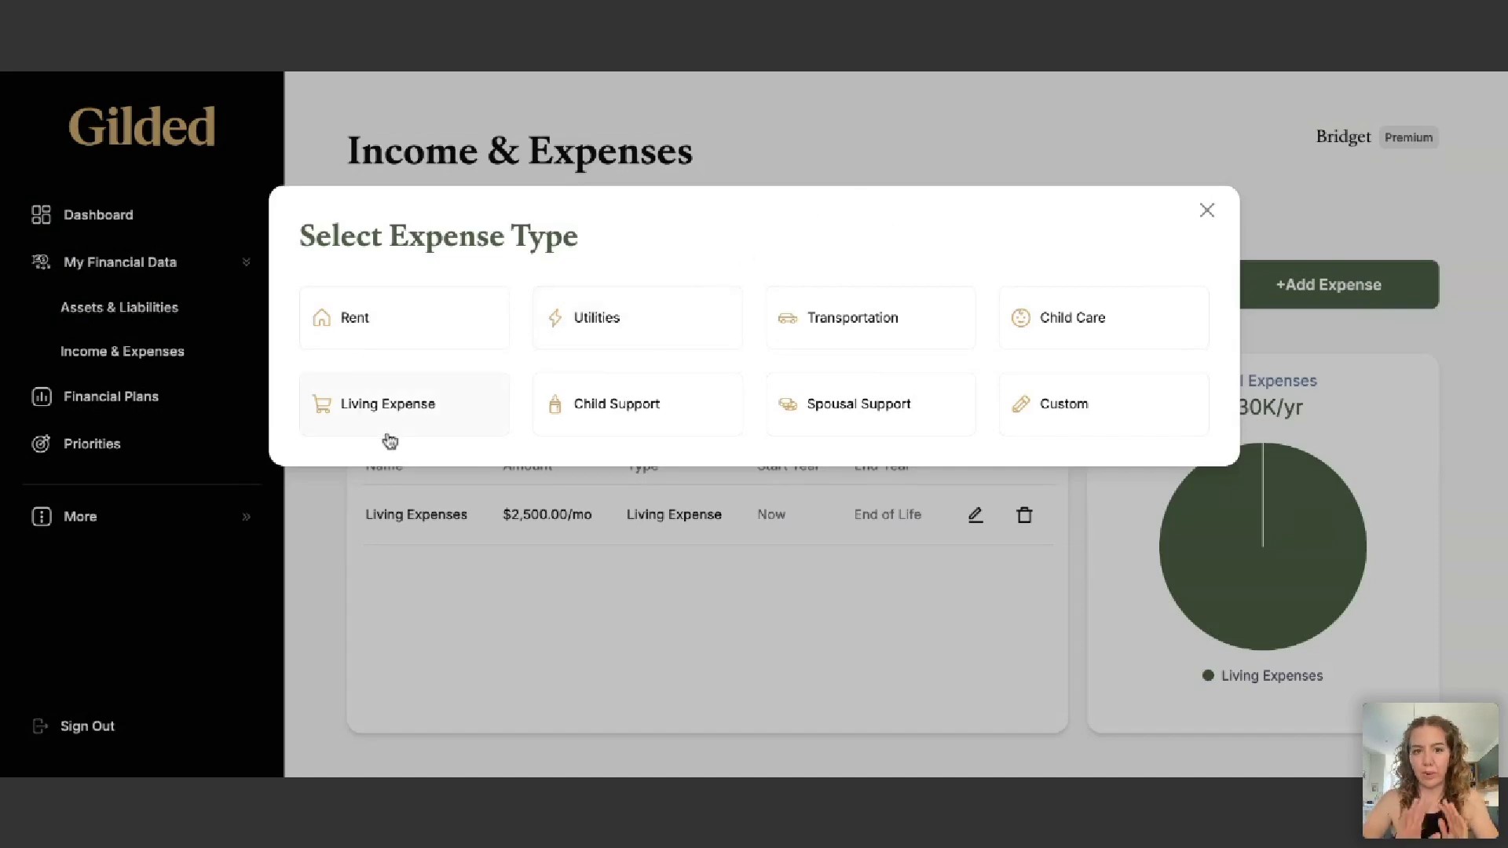
pyautogui.click(1208, 209)
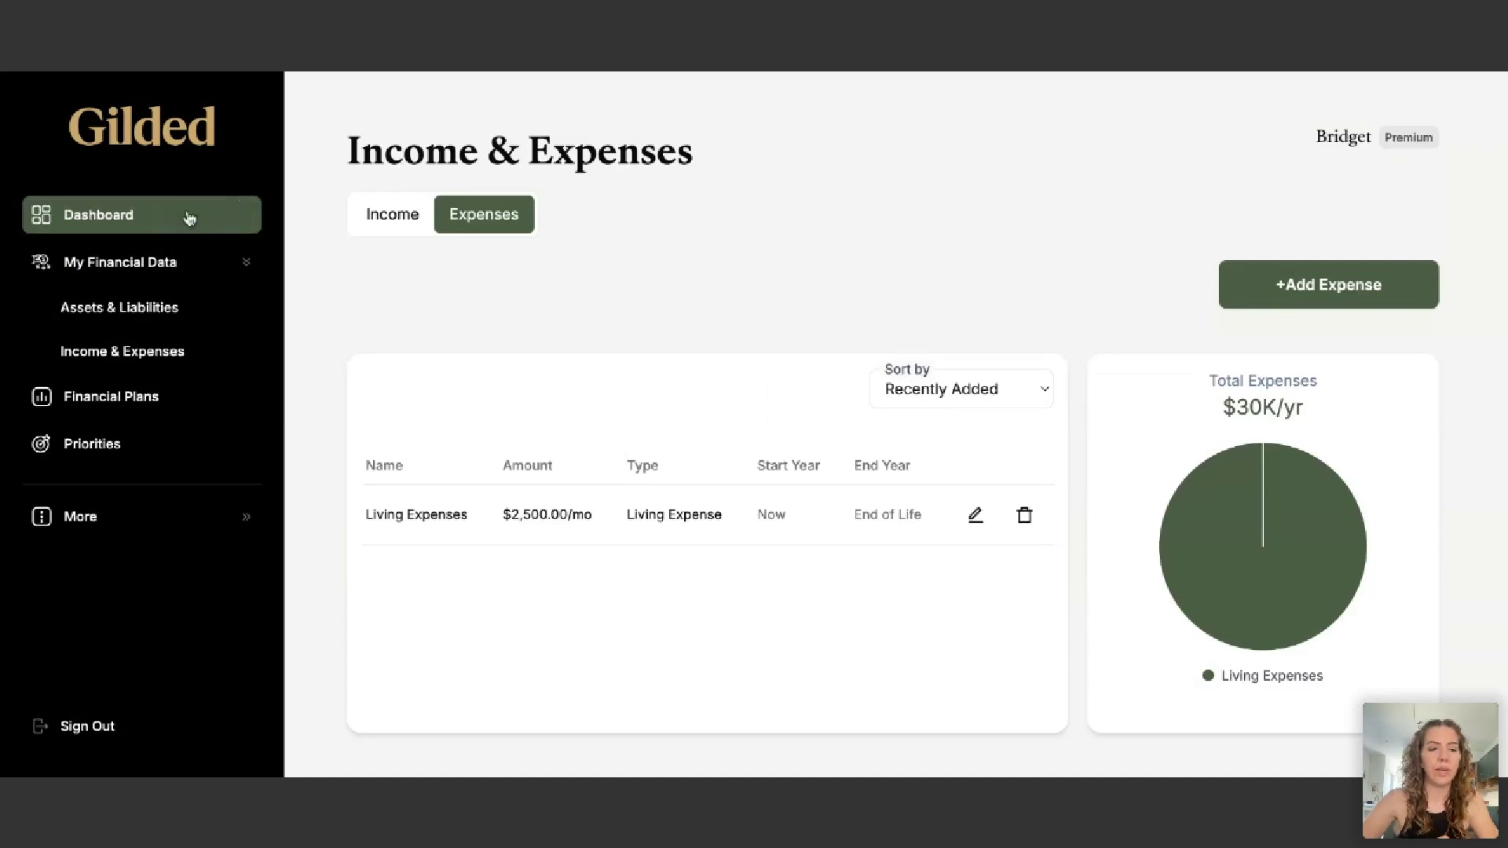
pyautogui.click(151, 218)
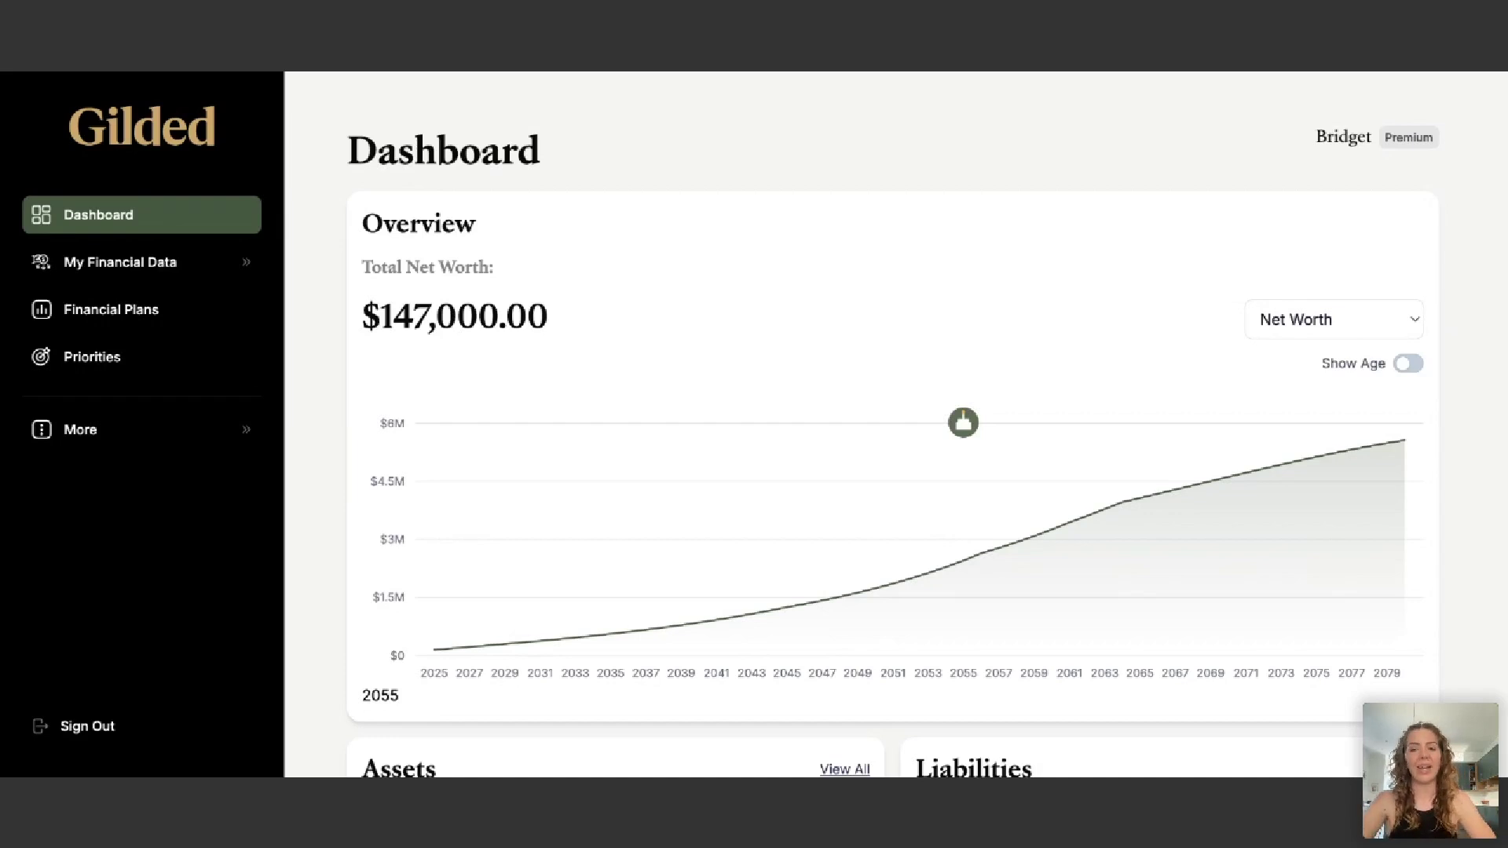
pyautogui.scroll(-3, 1053, 250)
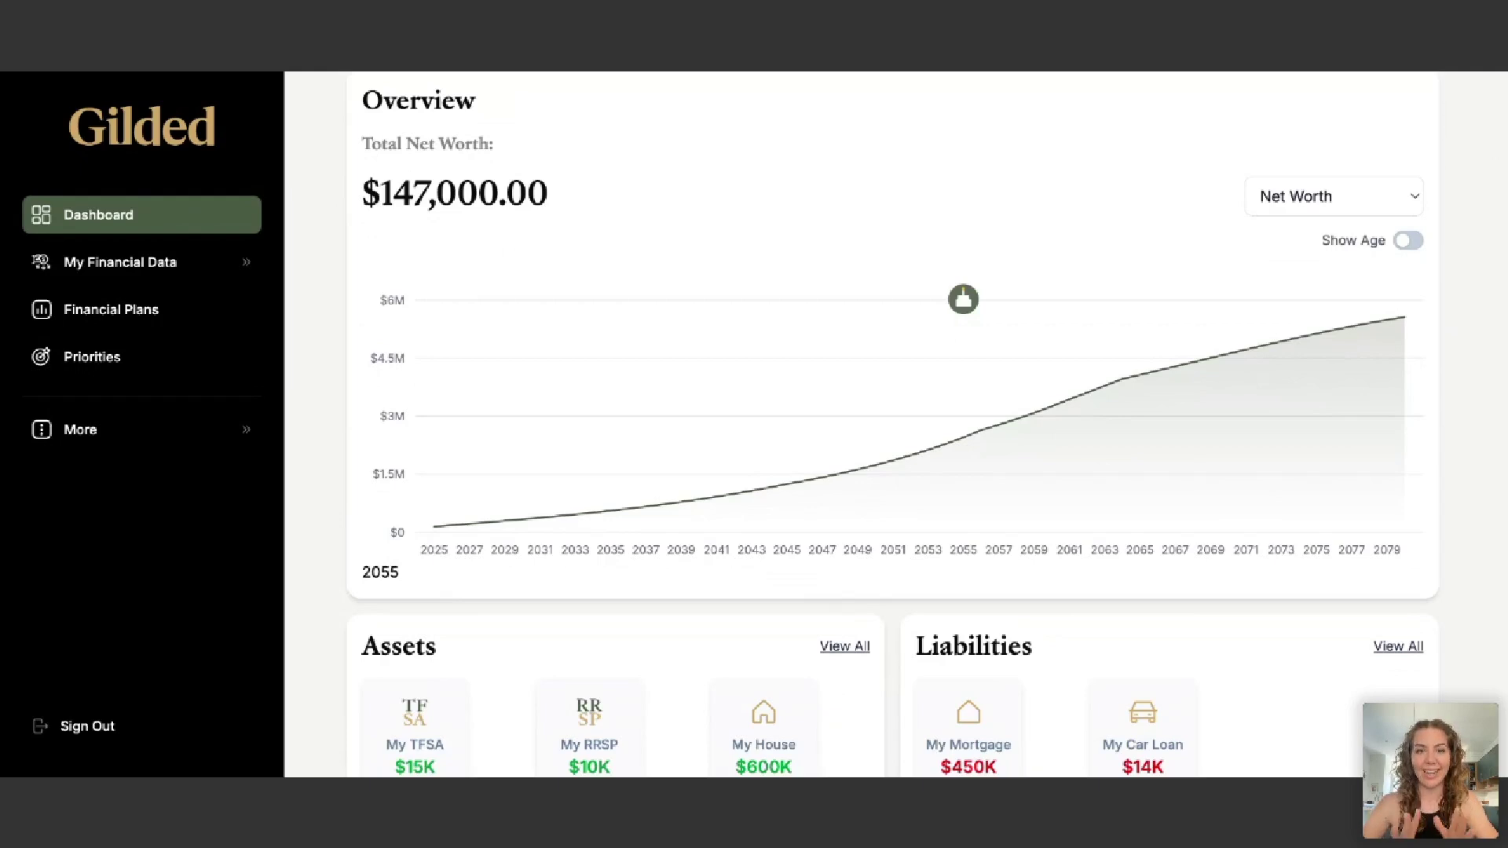
pyautogui.scroll(-1, 927, 423)
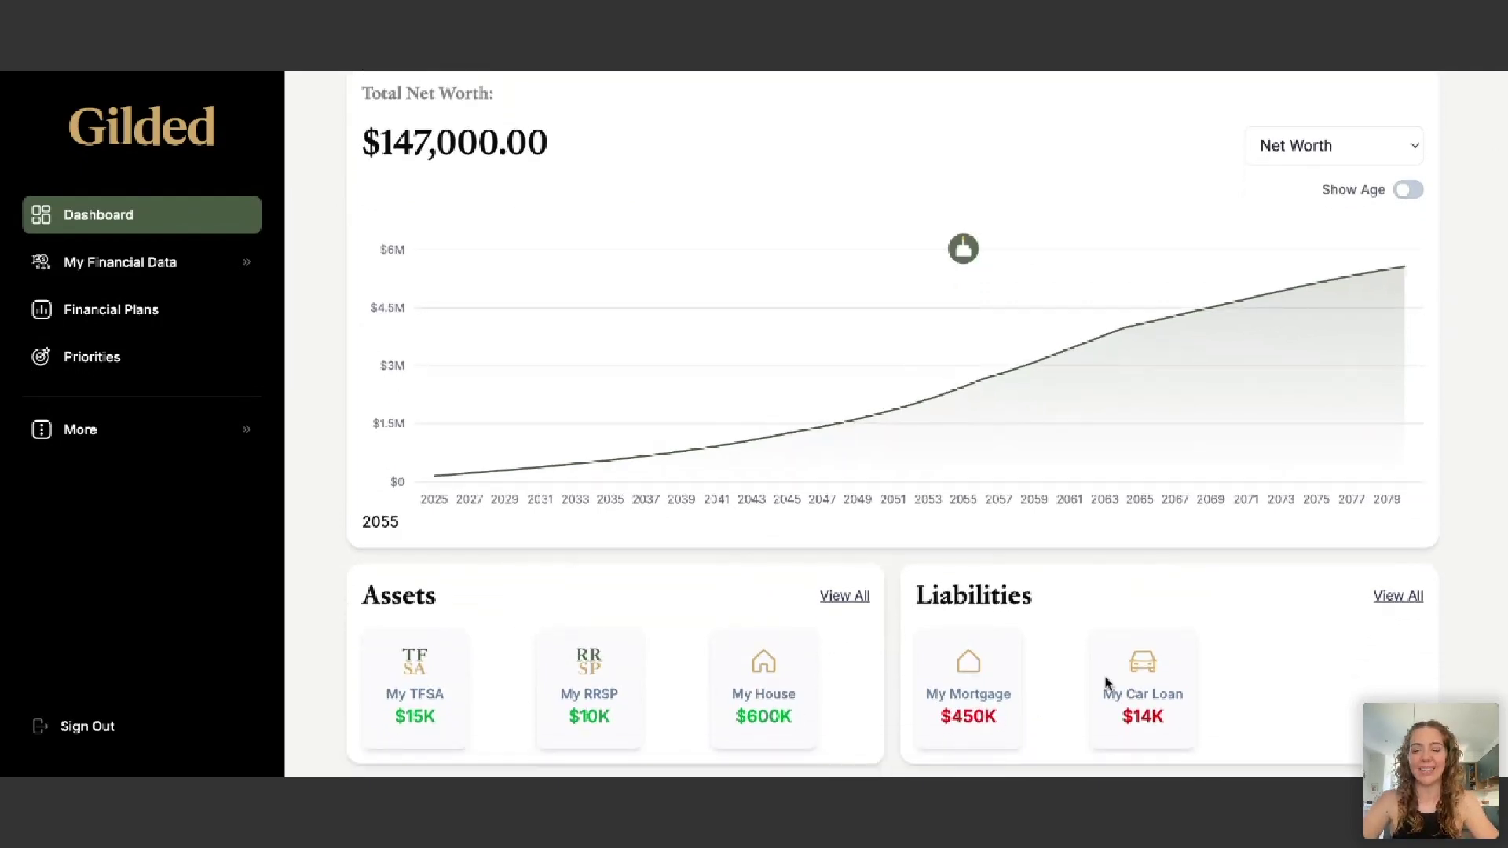
pyautogui.scroll(3, 1121, 688)
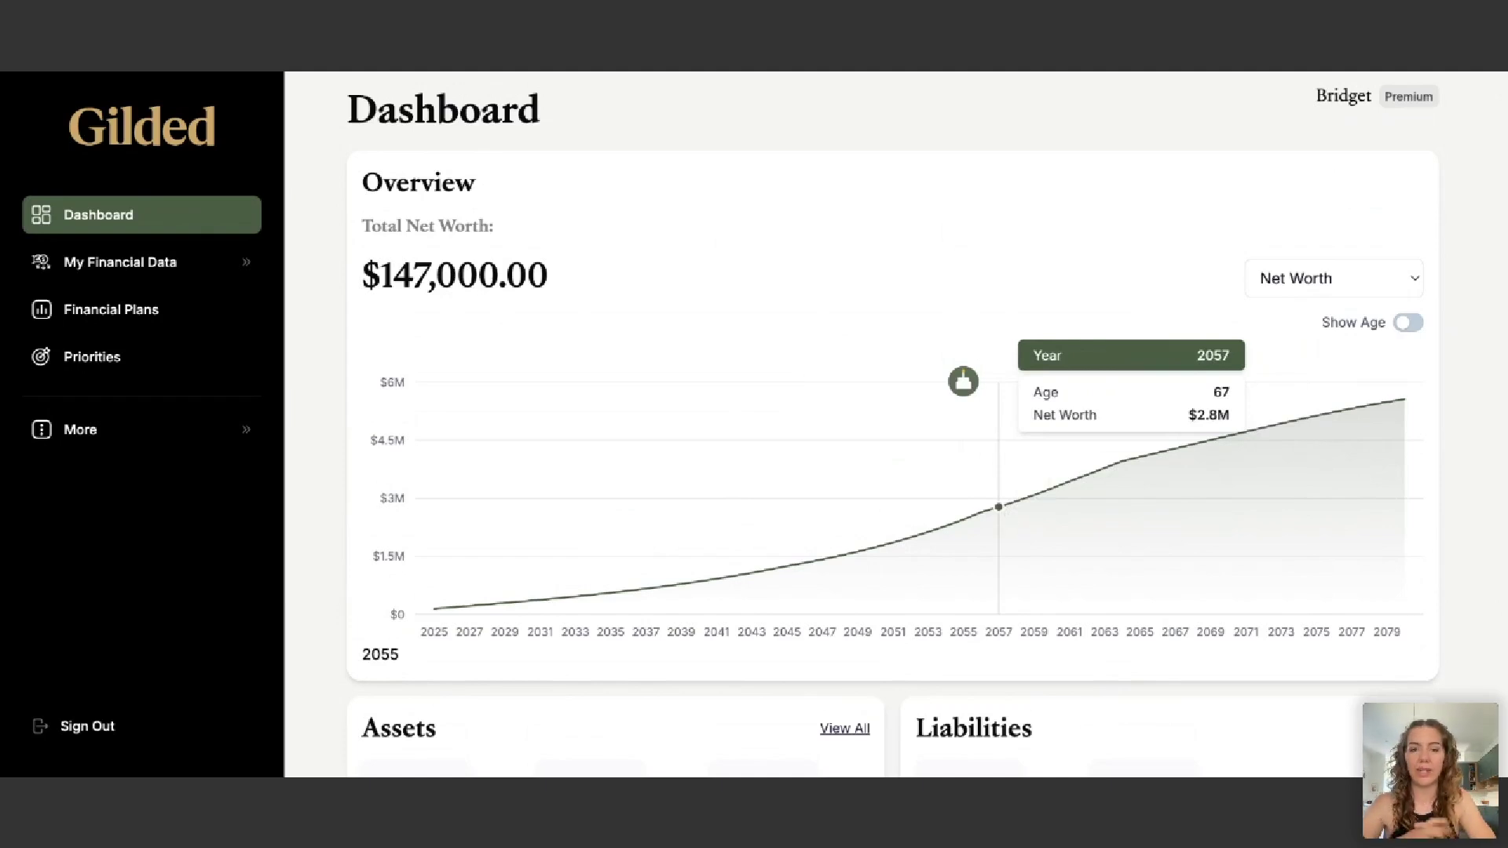
pyautogui.click(845, 563)
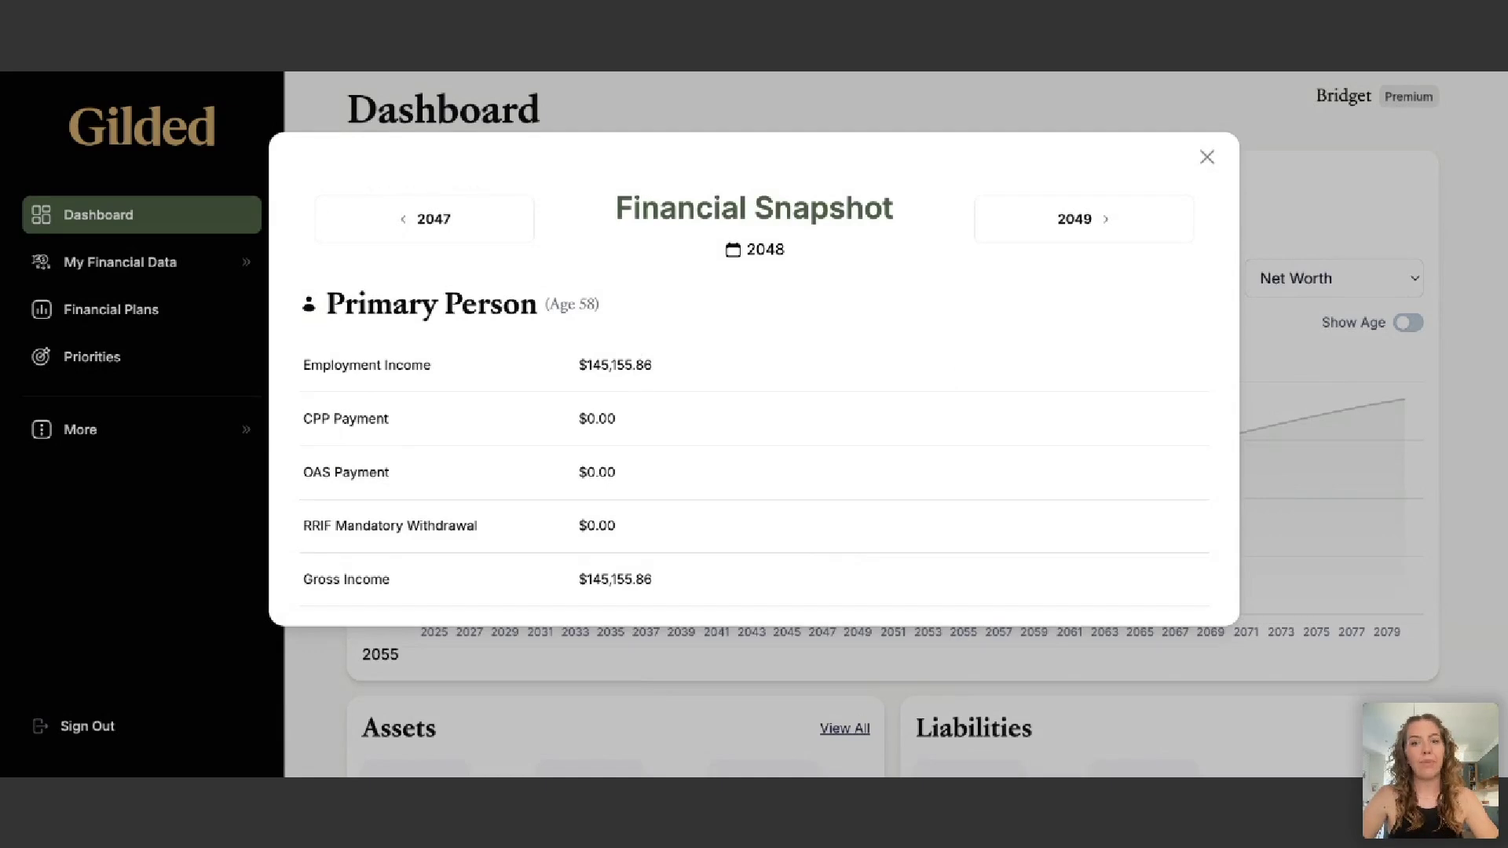
pyautogui.scroll(-5, 650, 420)
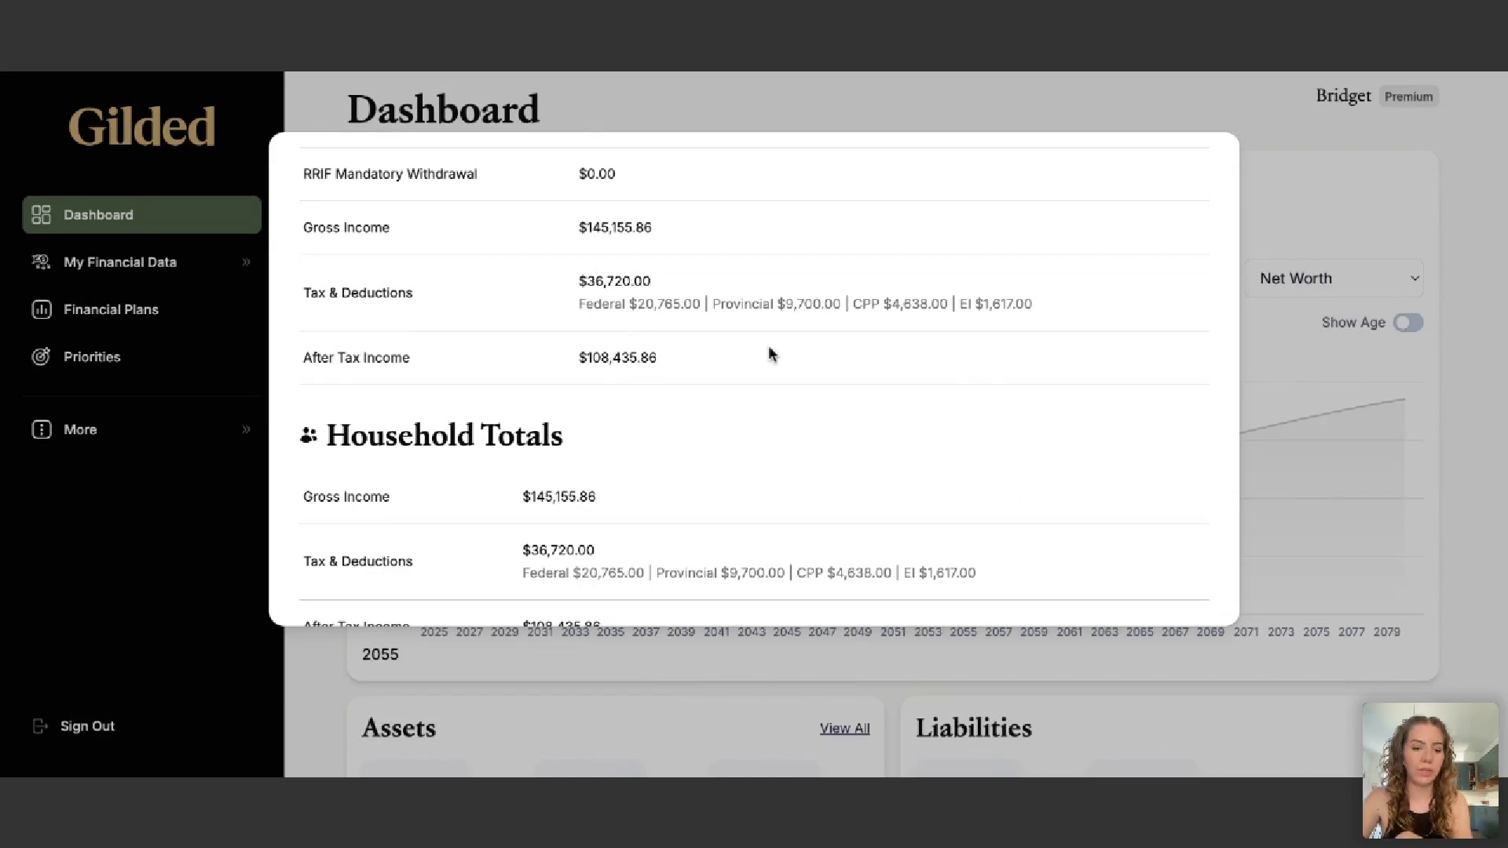
pyautogui.scroll(-5, 770, 350)
pyautogui.scroll(2, 769, 351)
pyautogui.scroll(5, 770, 352)
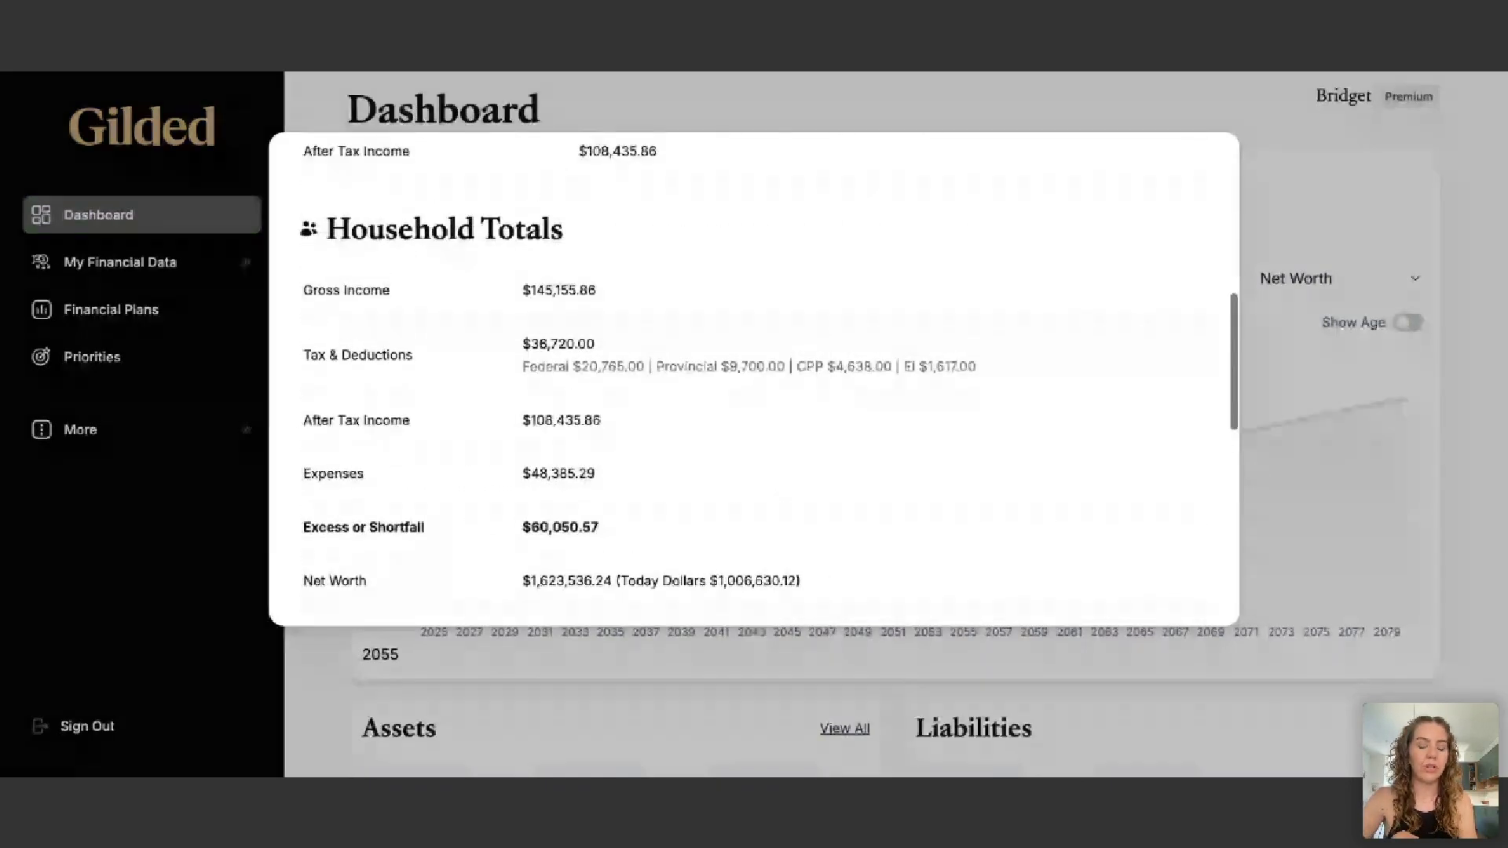
pyautogui.scroll(-6, 627, 385)
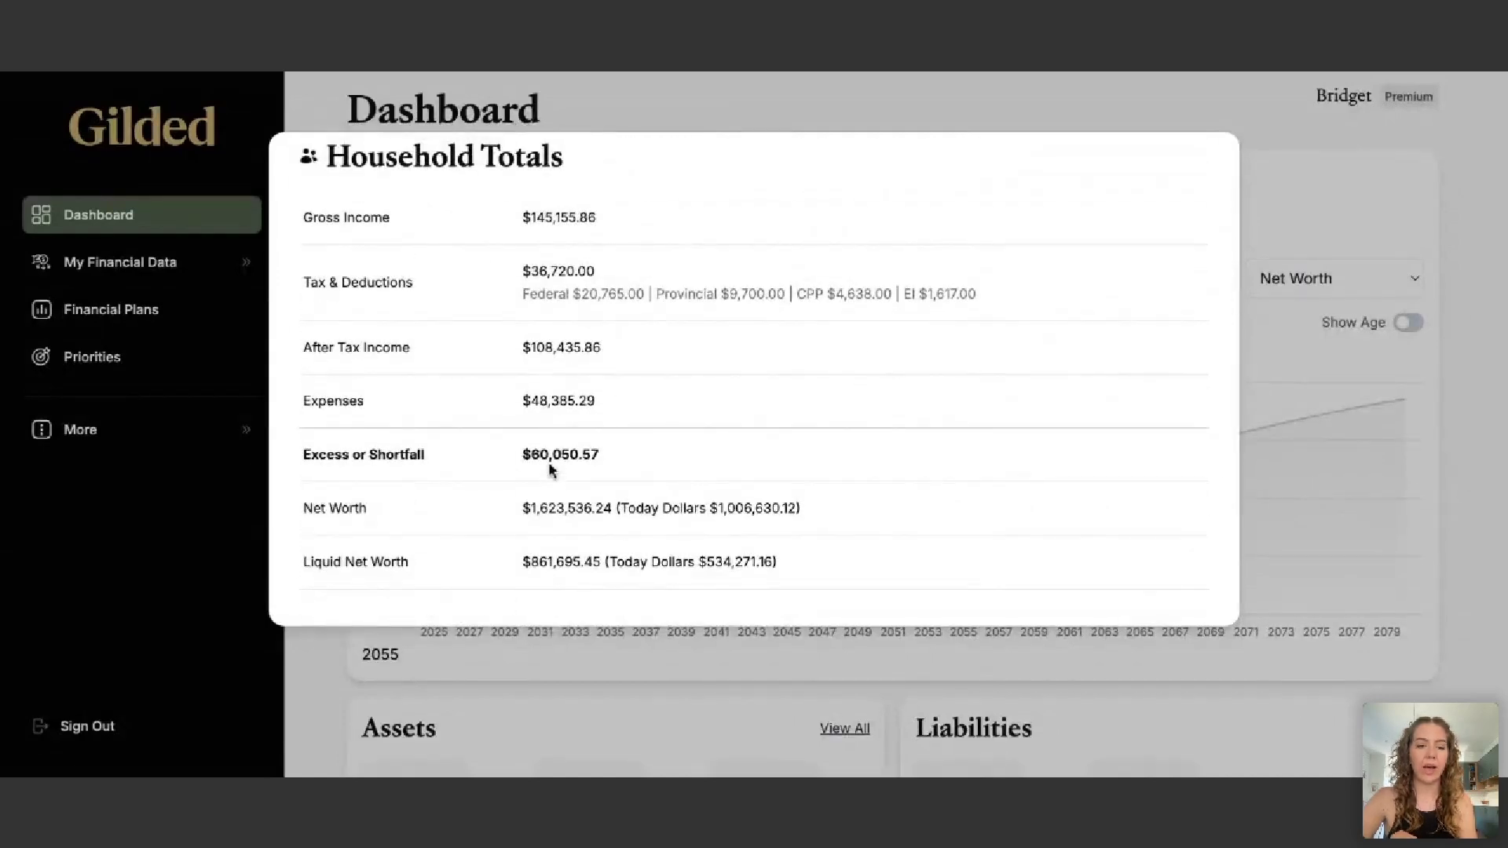
pyautogui.scroll(6, 612, 405)
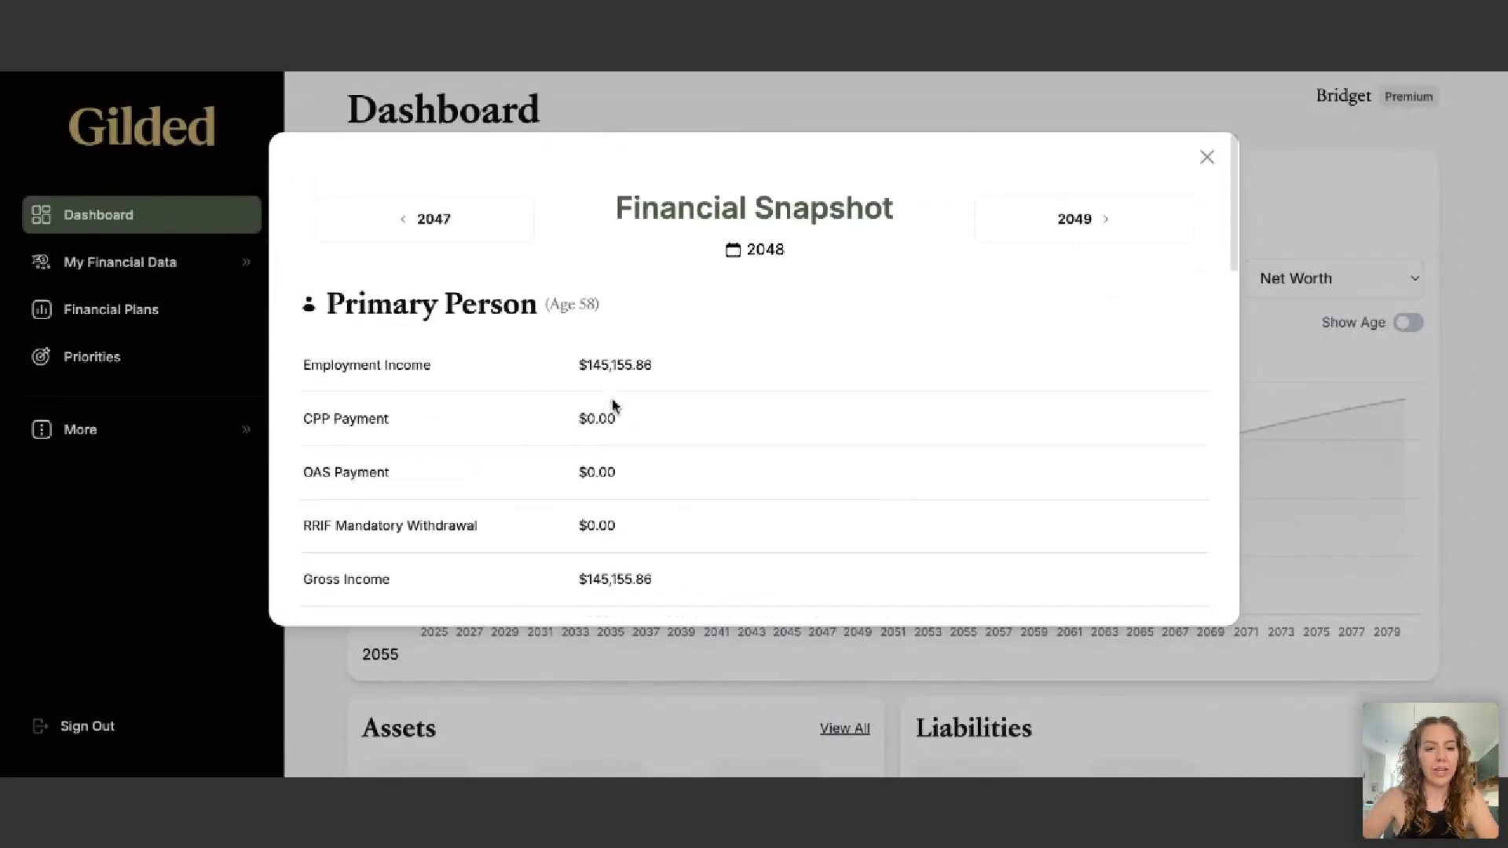
pyautogui.scroll(-10, 612, 404)
pyautogui.scroll(4, 613, 404)
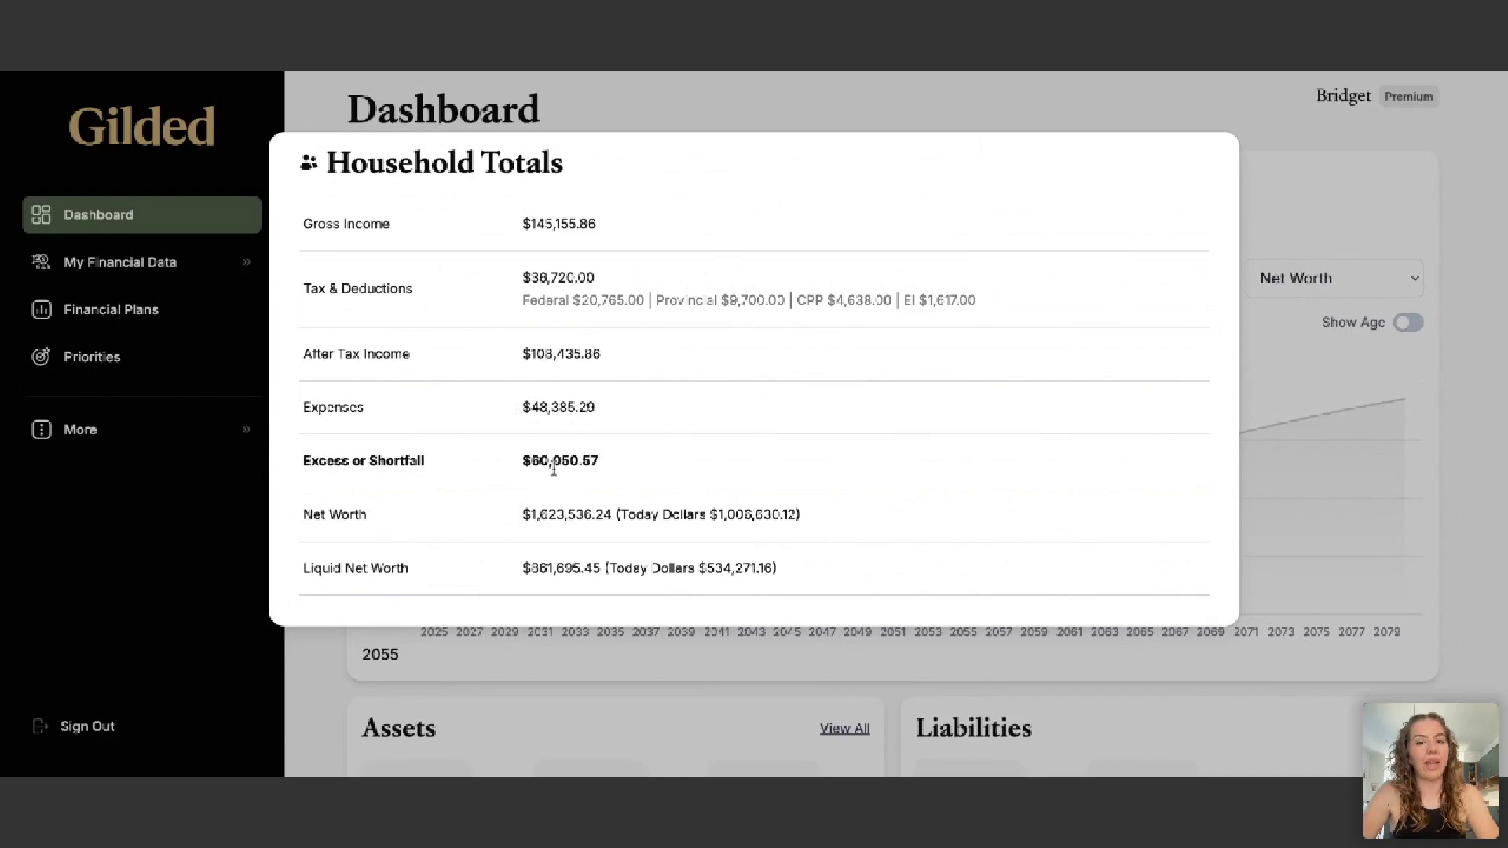
pyautogui.scroll(-8, 629, 511)
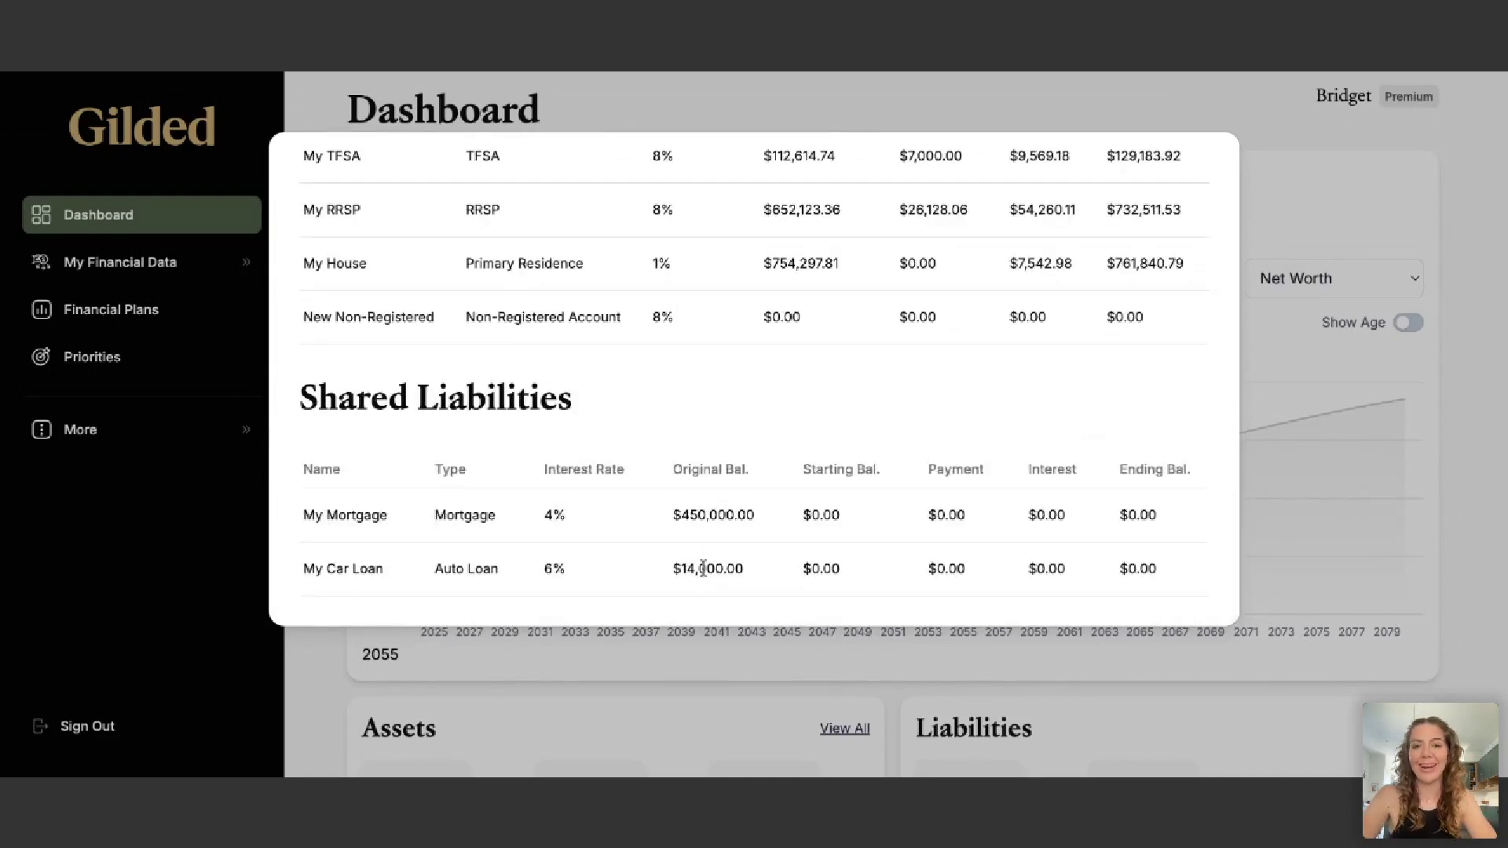
pyautogui.scroll(3, 880, 427)
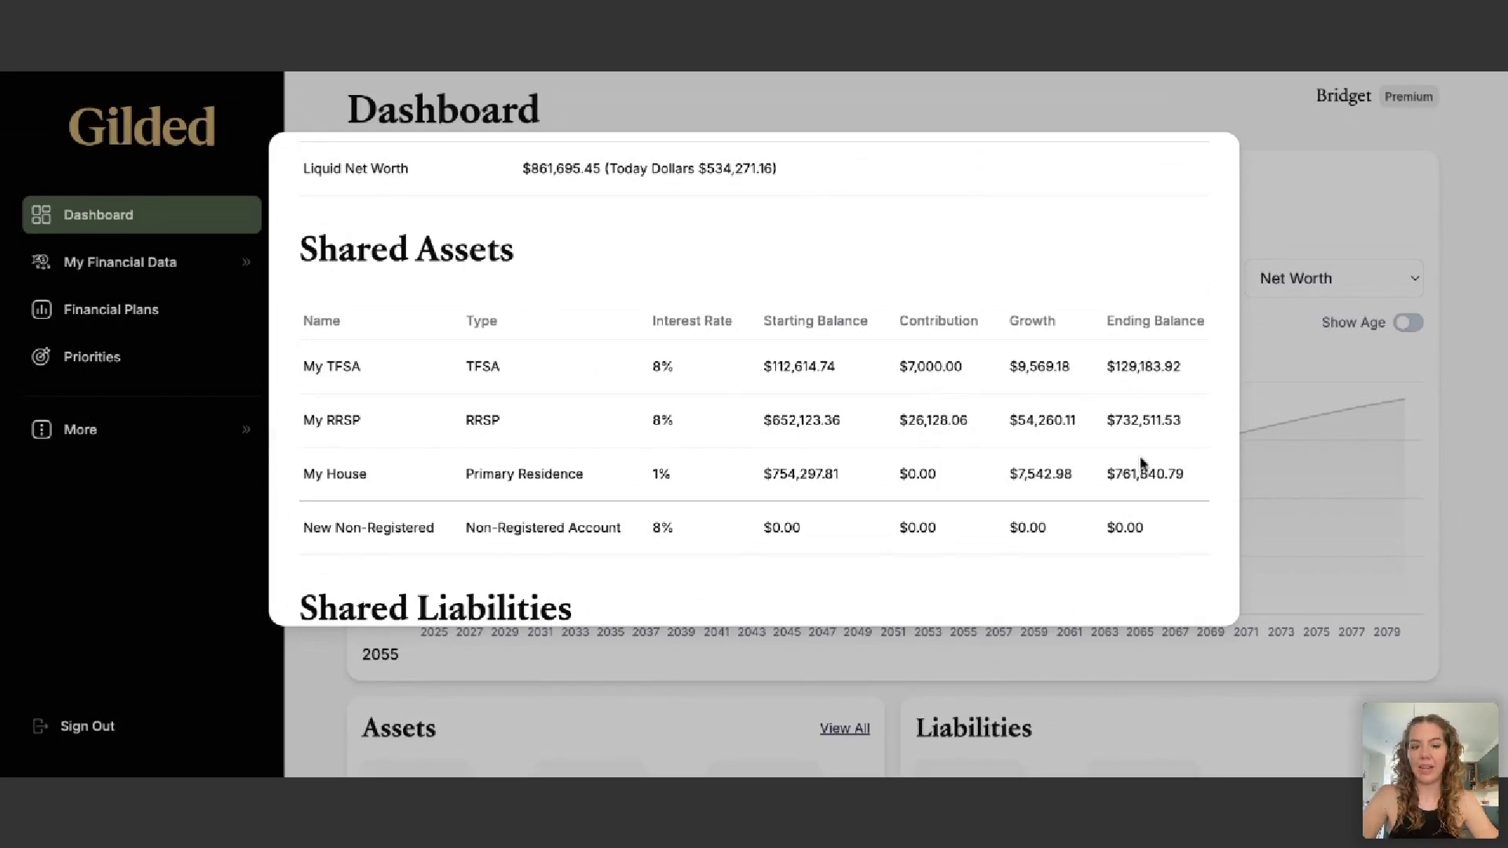
pyautogui.scroll(10, 1141, 459)
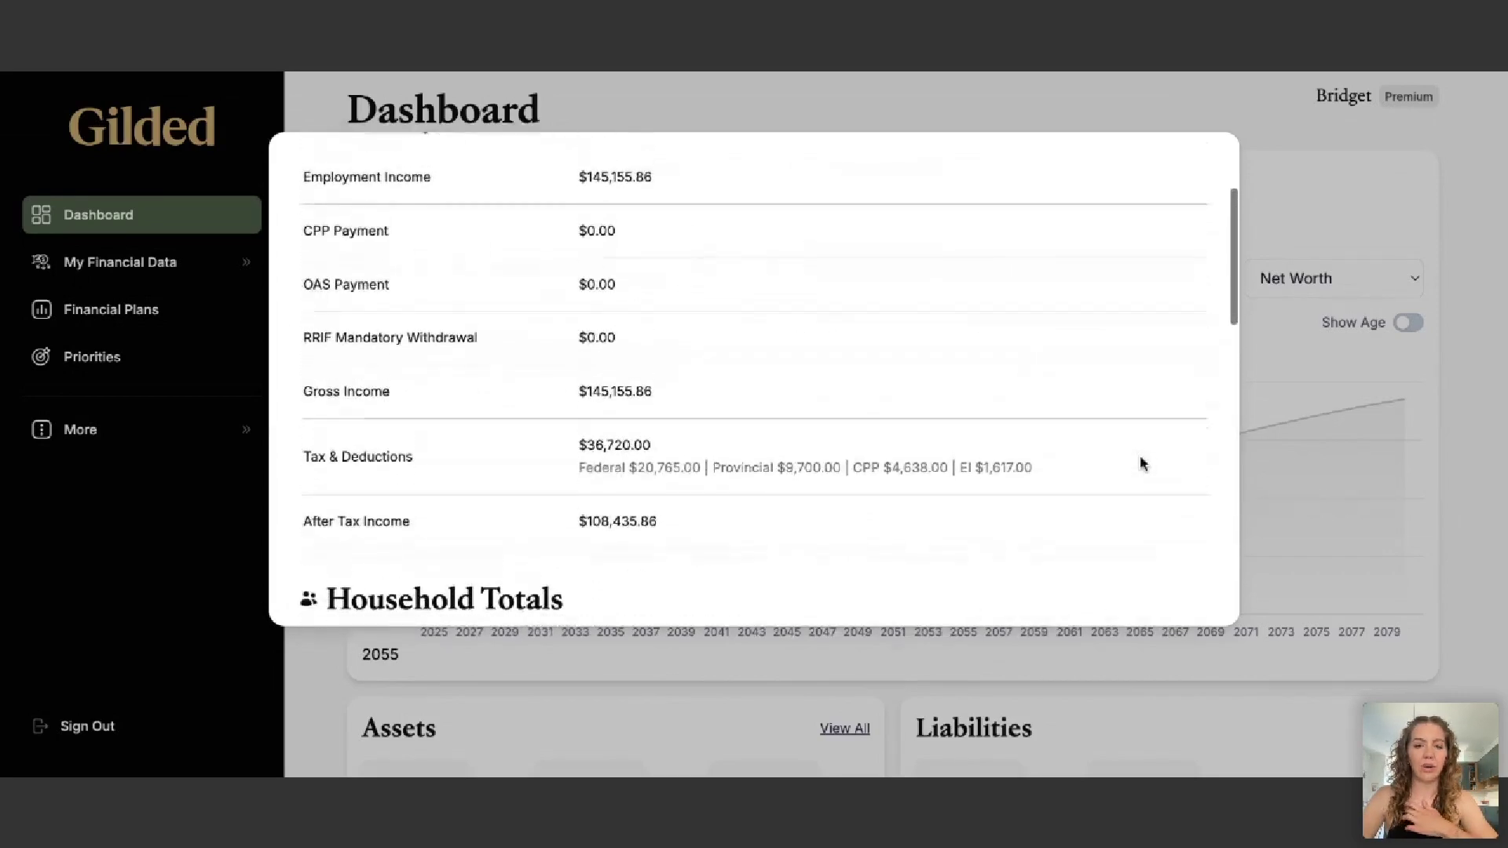
pyautogui.scroll(-3, 1139, 455)
pyautogui.click(1303, 180)
pyautogui.moveTo(1195, 438)
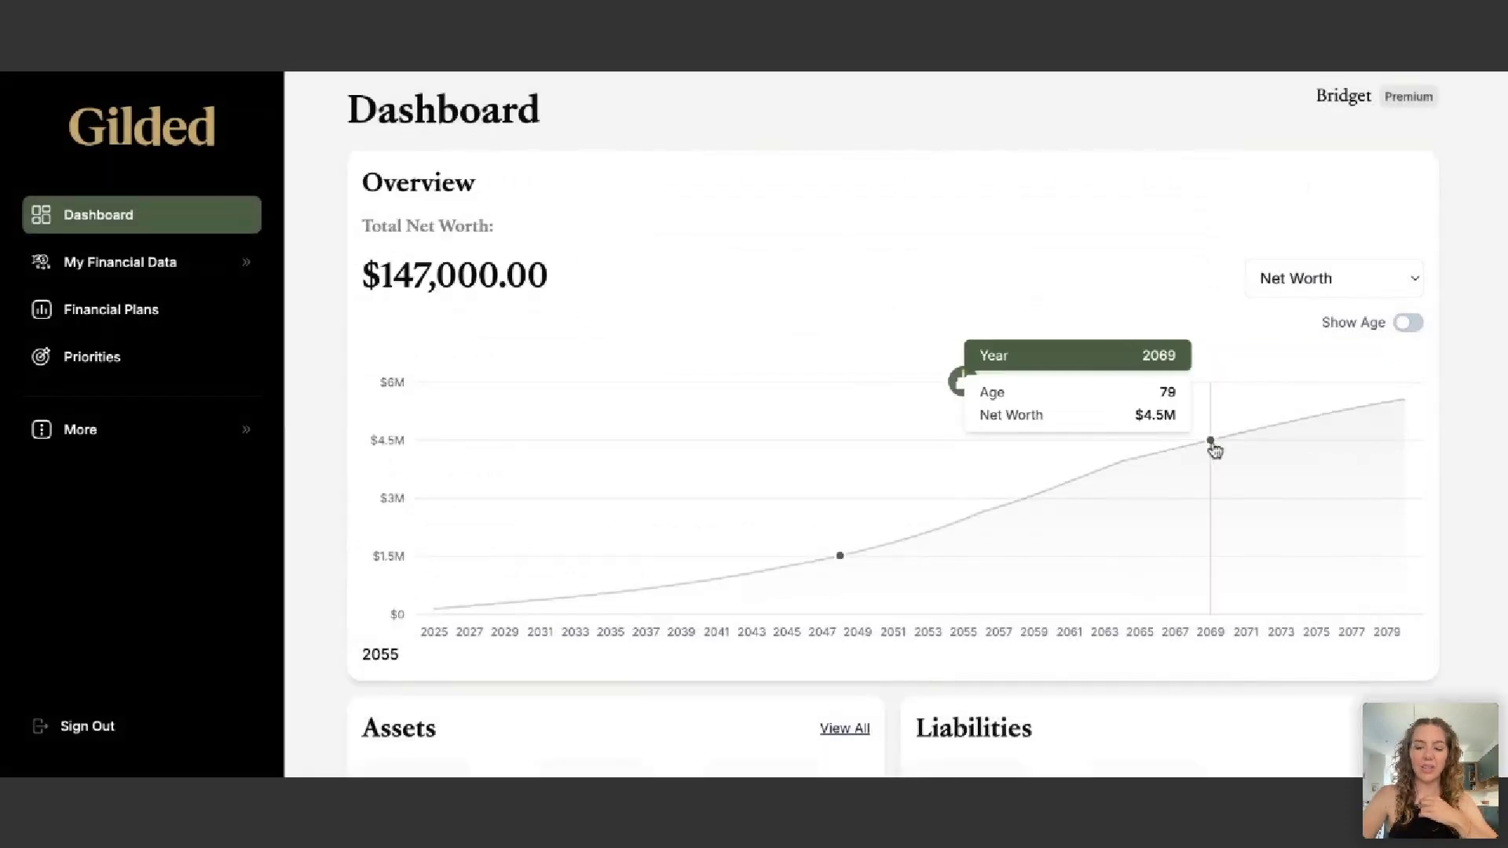
# Open the 2069 Financial Snapshot and highlight the $180,027.14 RRIF mandatory withdrawal
pyautogui.click(1210, 450)
pyautogui.scroll(-3, 858, 482)
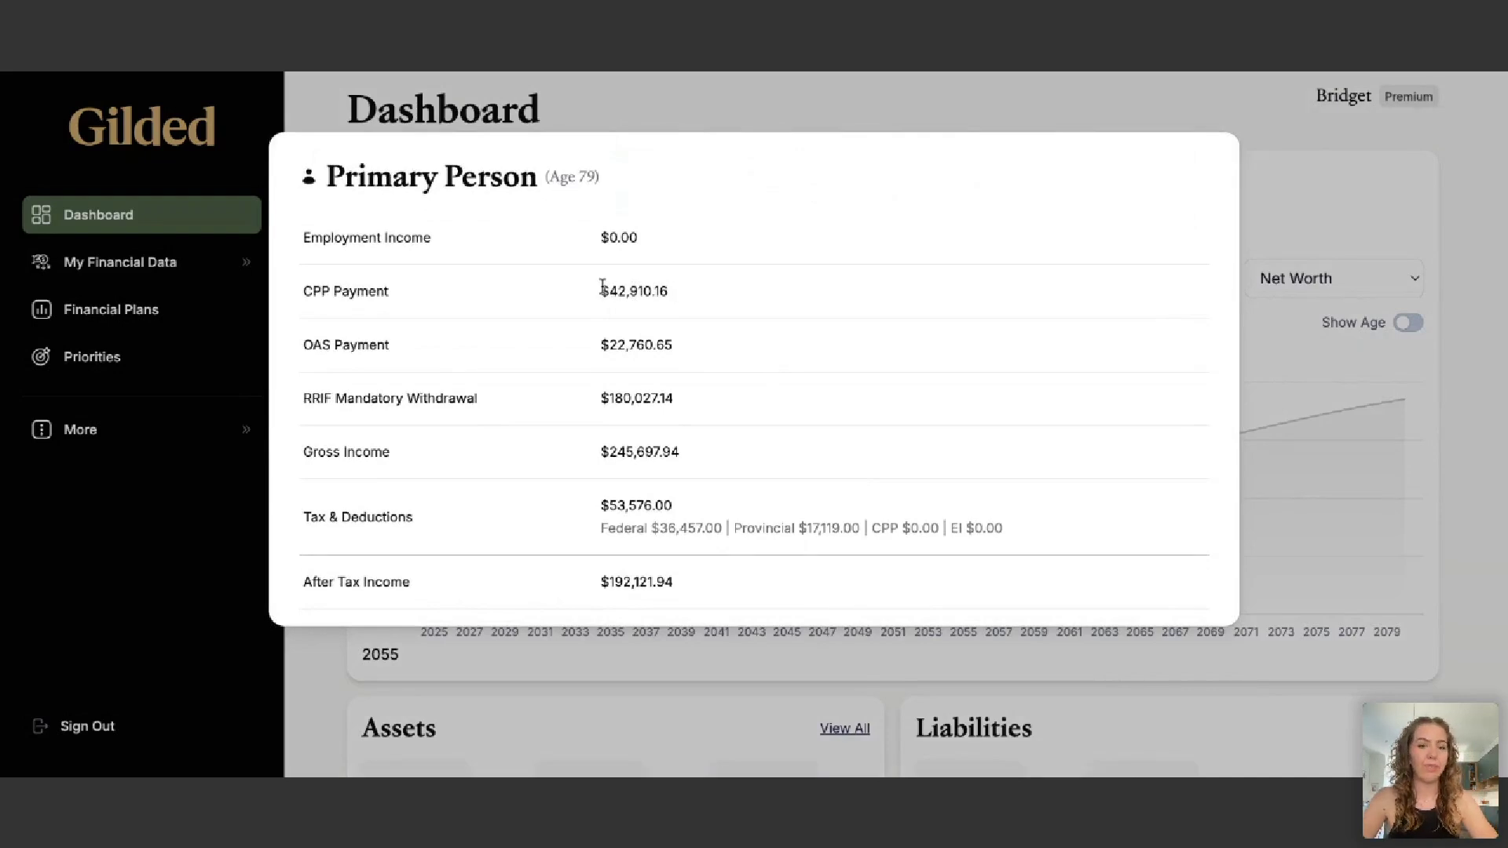
pyautogui.scroll(-2, 602, 333)
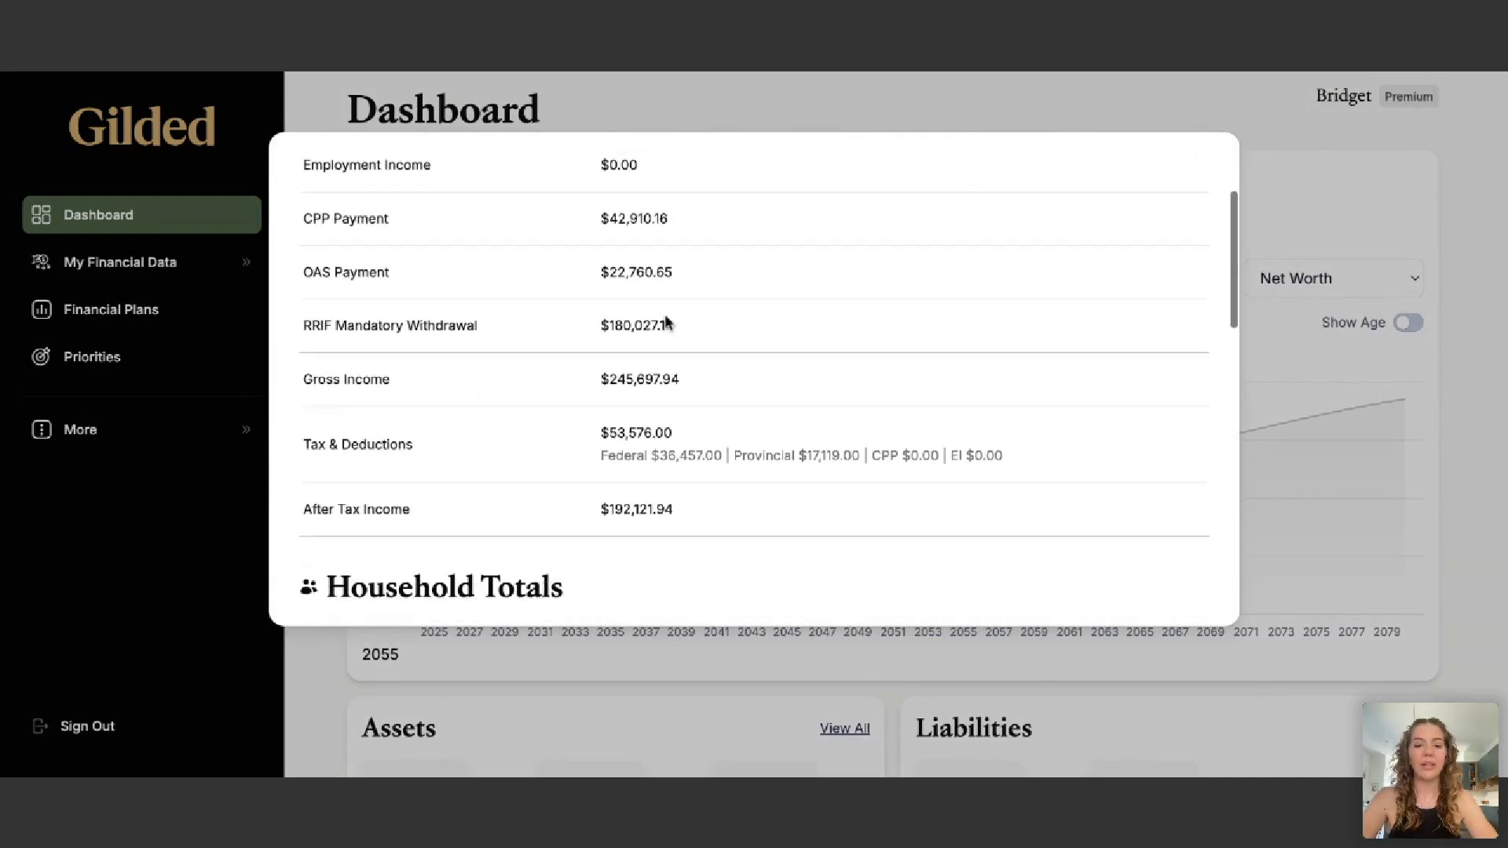
pyautogui.moveTo(680, 326); pyautogui.dragTo(602, 325)
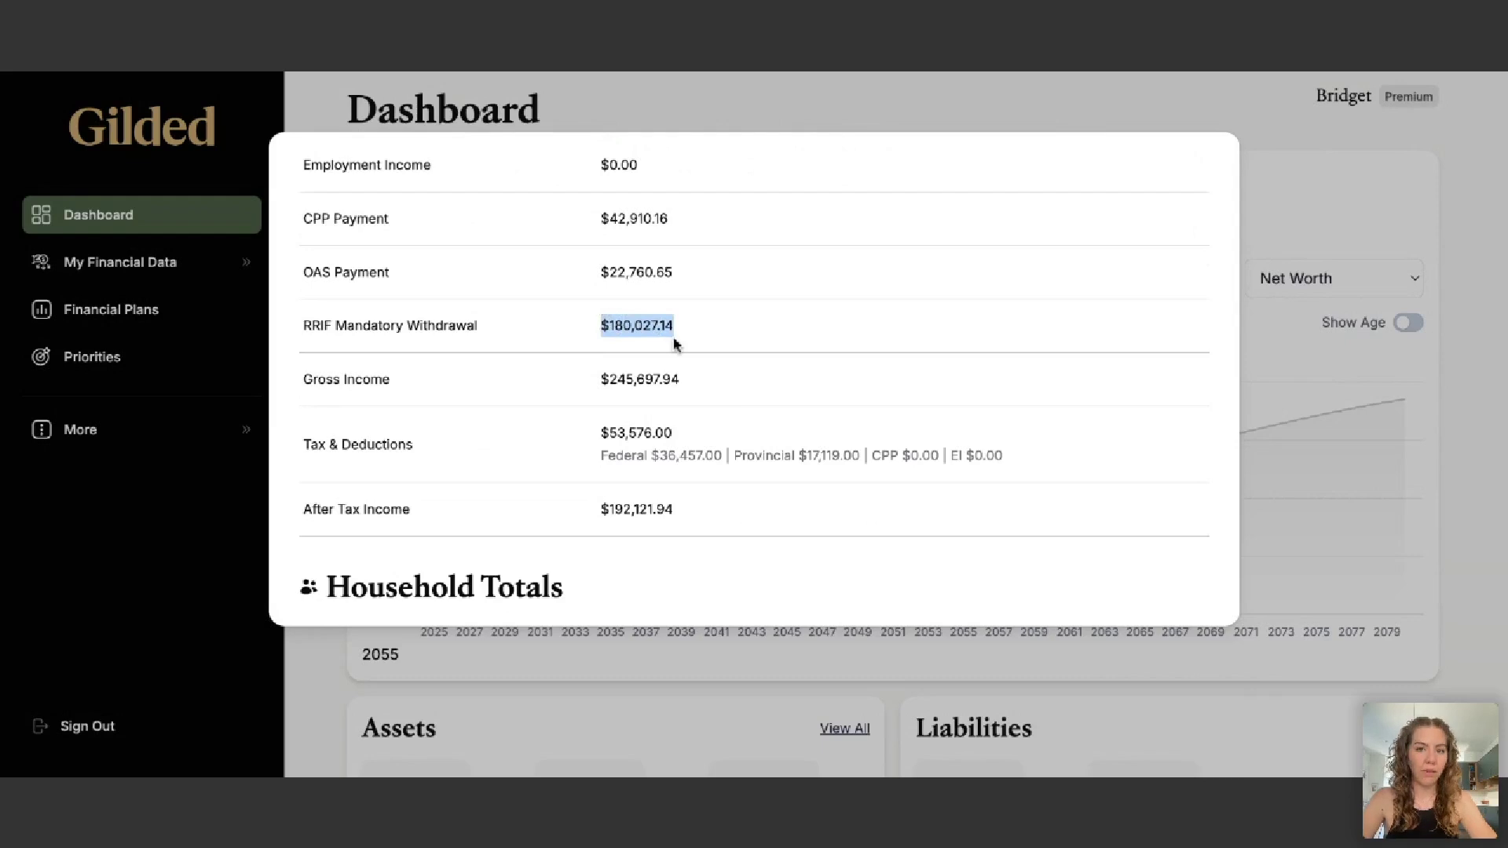
pyautogui.scroll(-1, 684, 346)
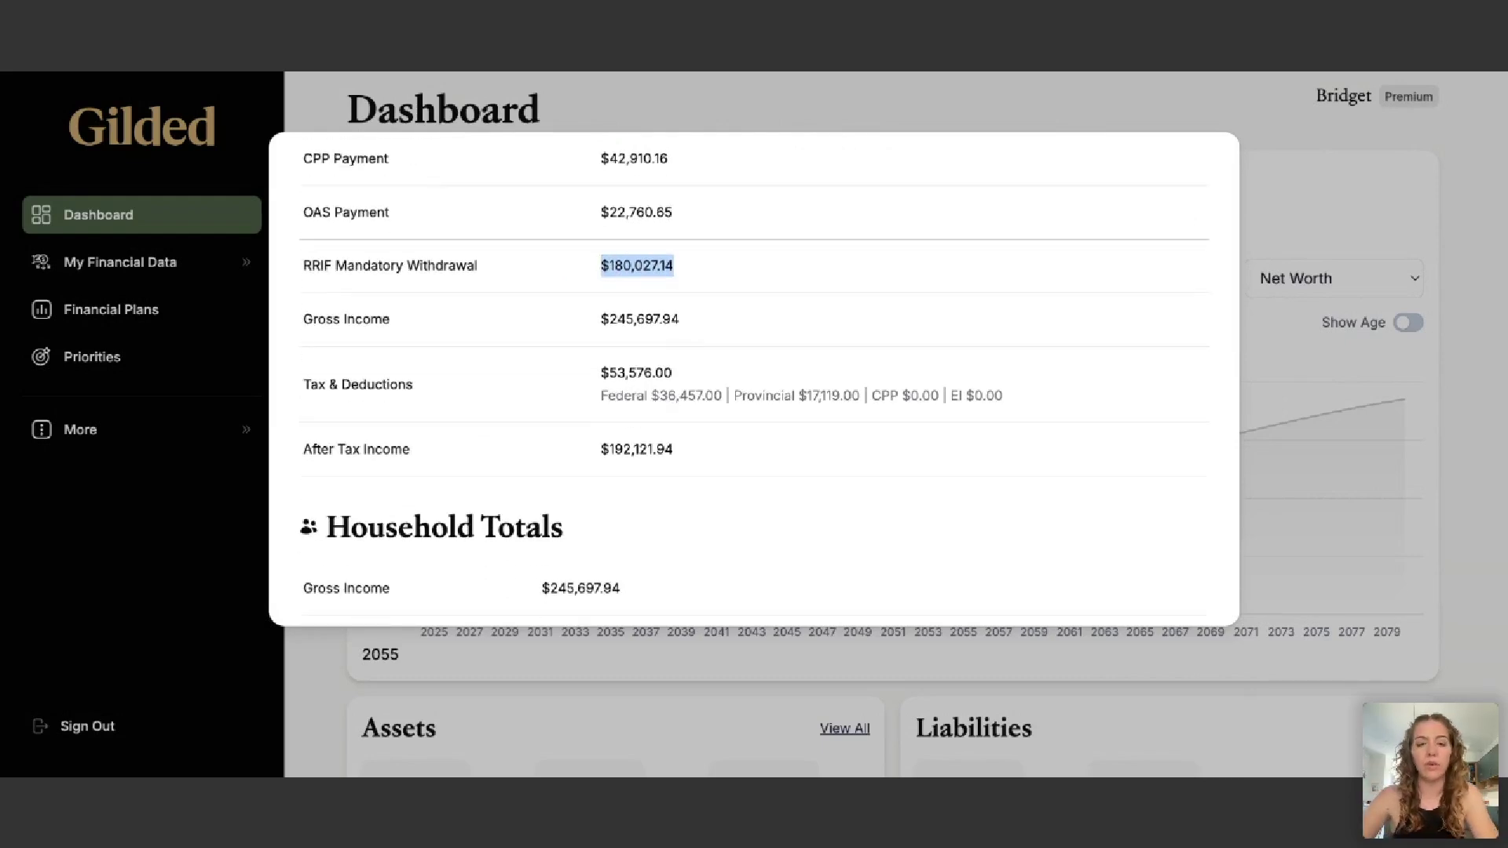
pyautogui.moveTo(680, 320); pyautogui.dragTo(618, 319)
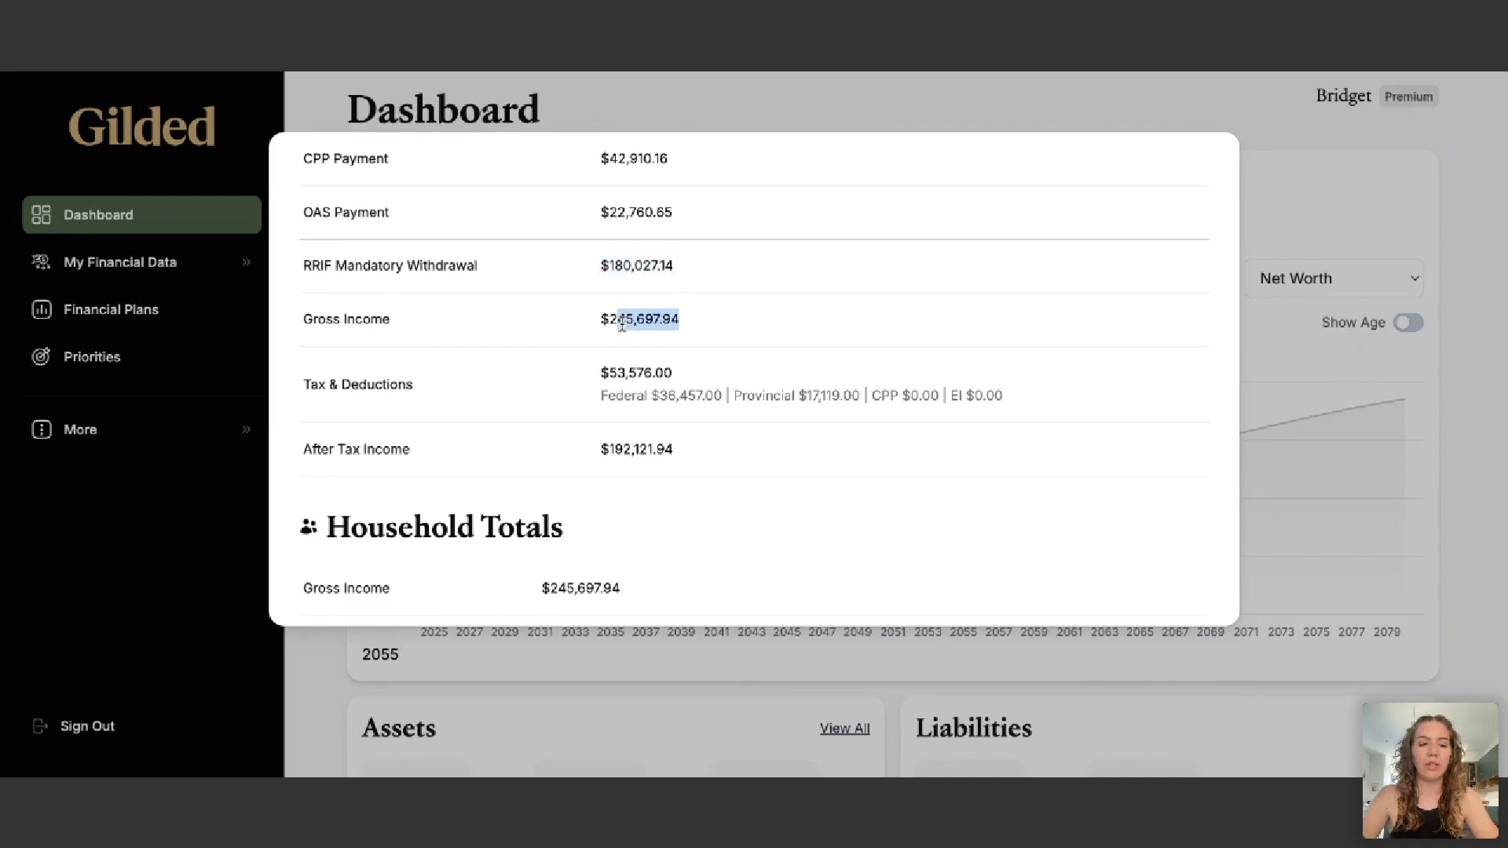
# Scroll through the 2069 snapshot's totals and shared assets tables
pyautogui.scroll(-2, 622, 319)
pyautogui.scroll(-8, 656, 305)
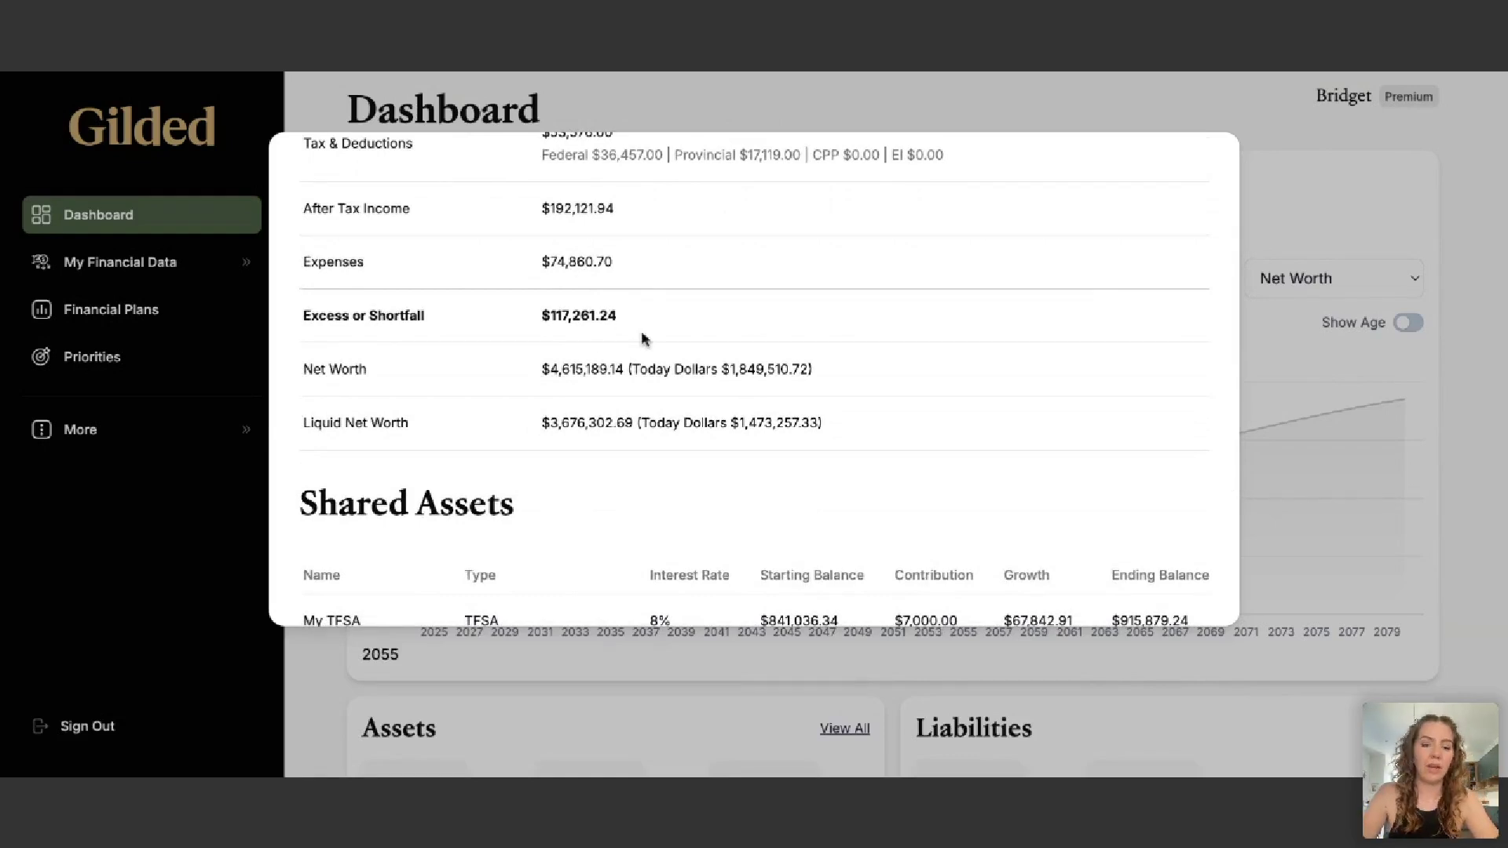
pyautogui.scroll(-1, 643, 338)
pyautogui.scroll(4, 640, 334)
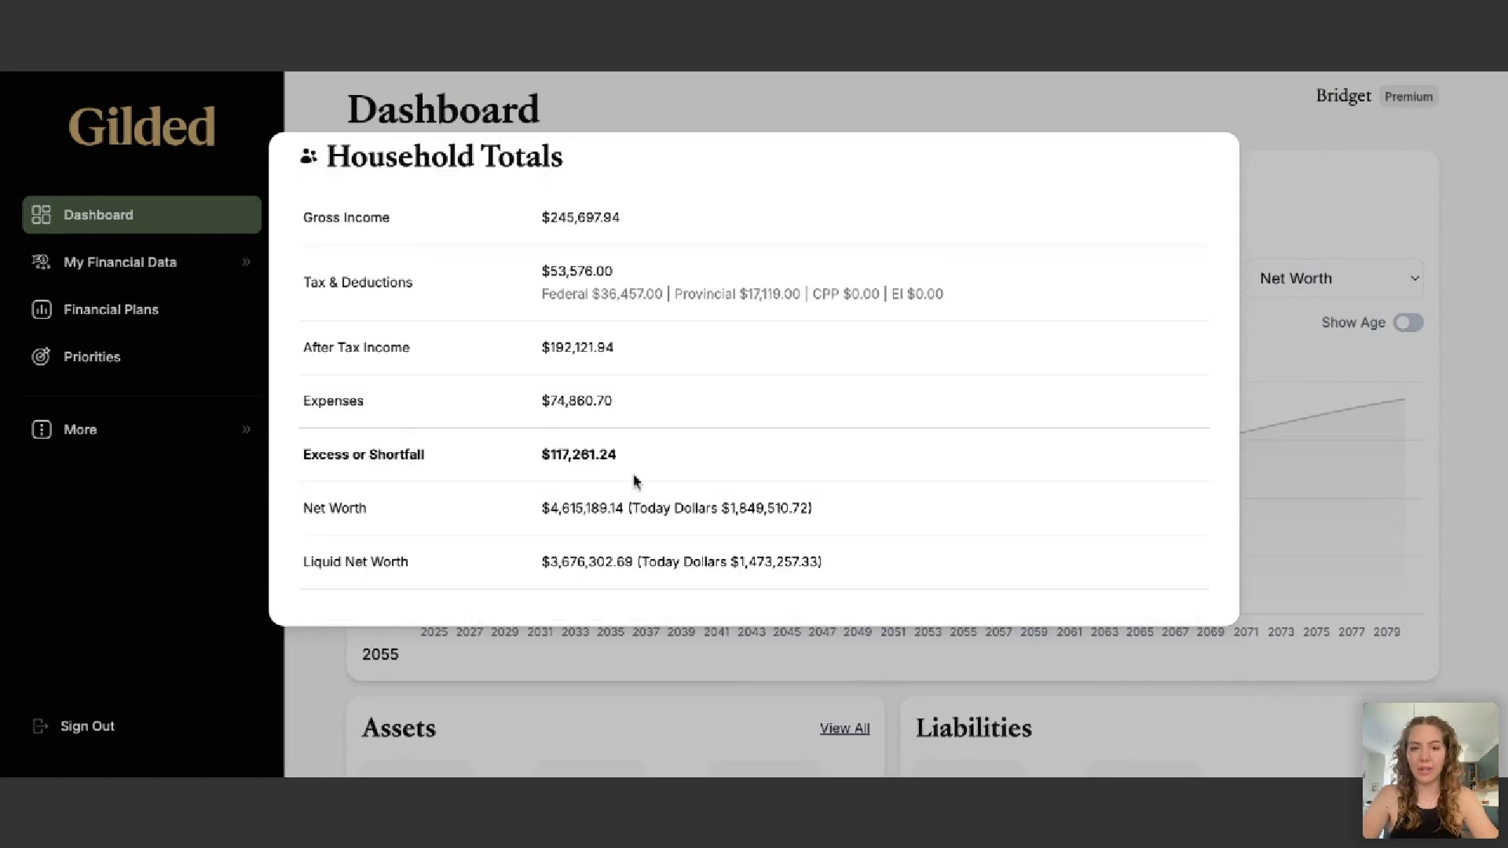
pyautogui.scroll(-7, 636, 481)
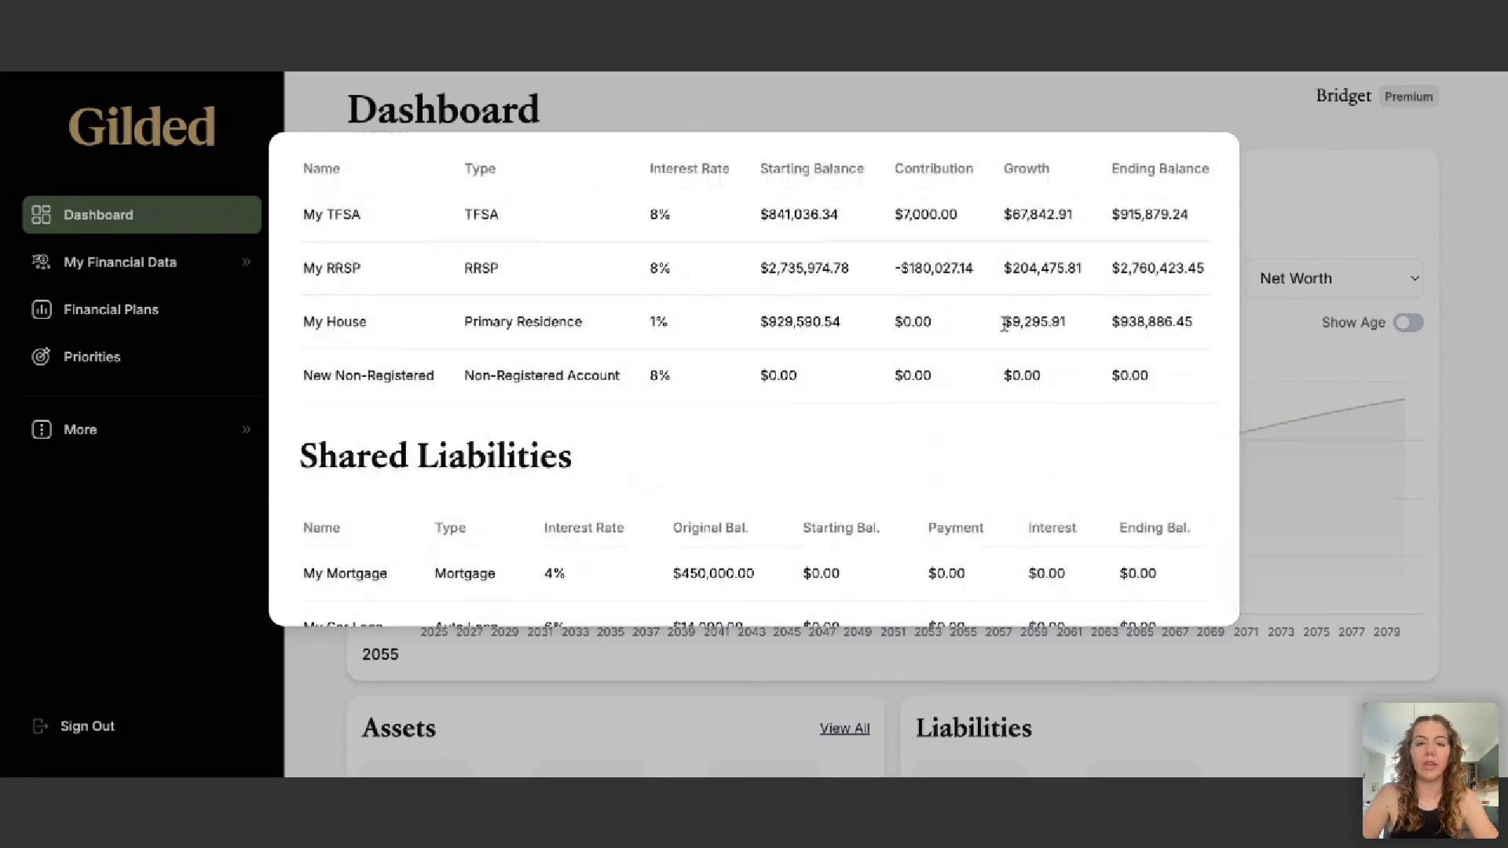
pyautogui.scroll(-2, 1004, 324)
pyautogui.scroll(10, 1004, 325)
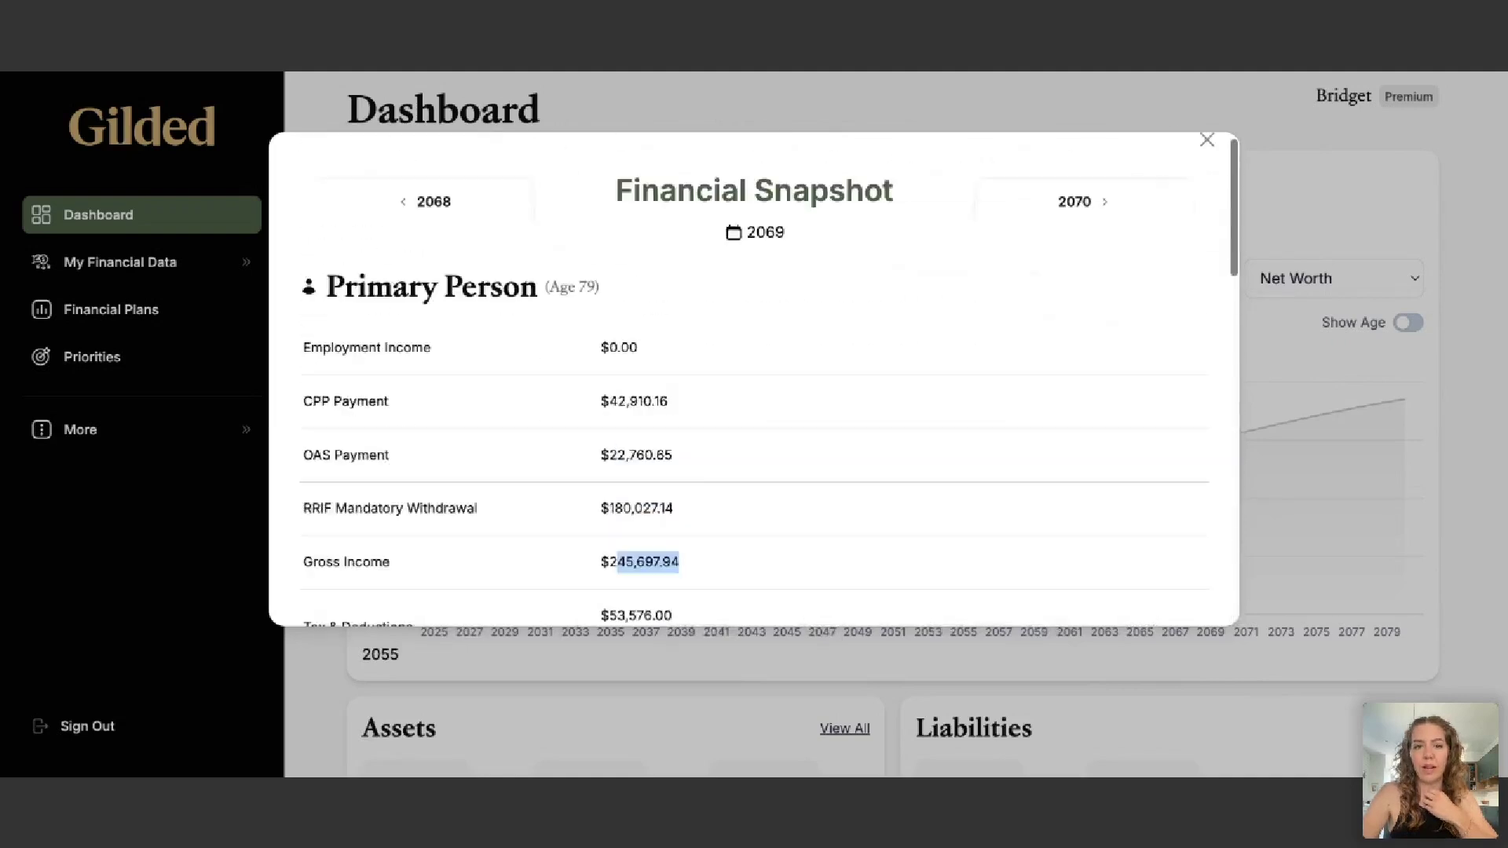
pyautogui.scroll(-8, 754, 377)
pyautogui.scroll(5, 754, 377)
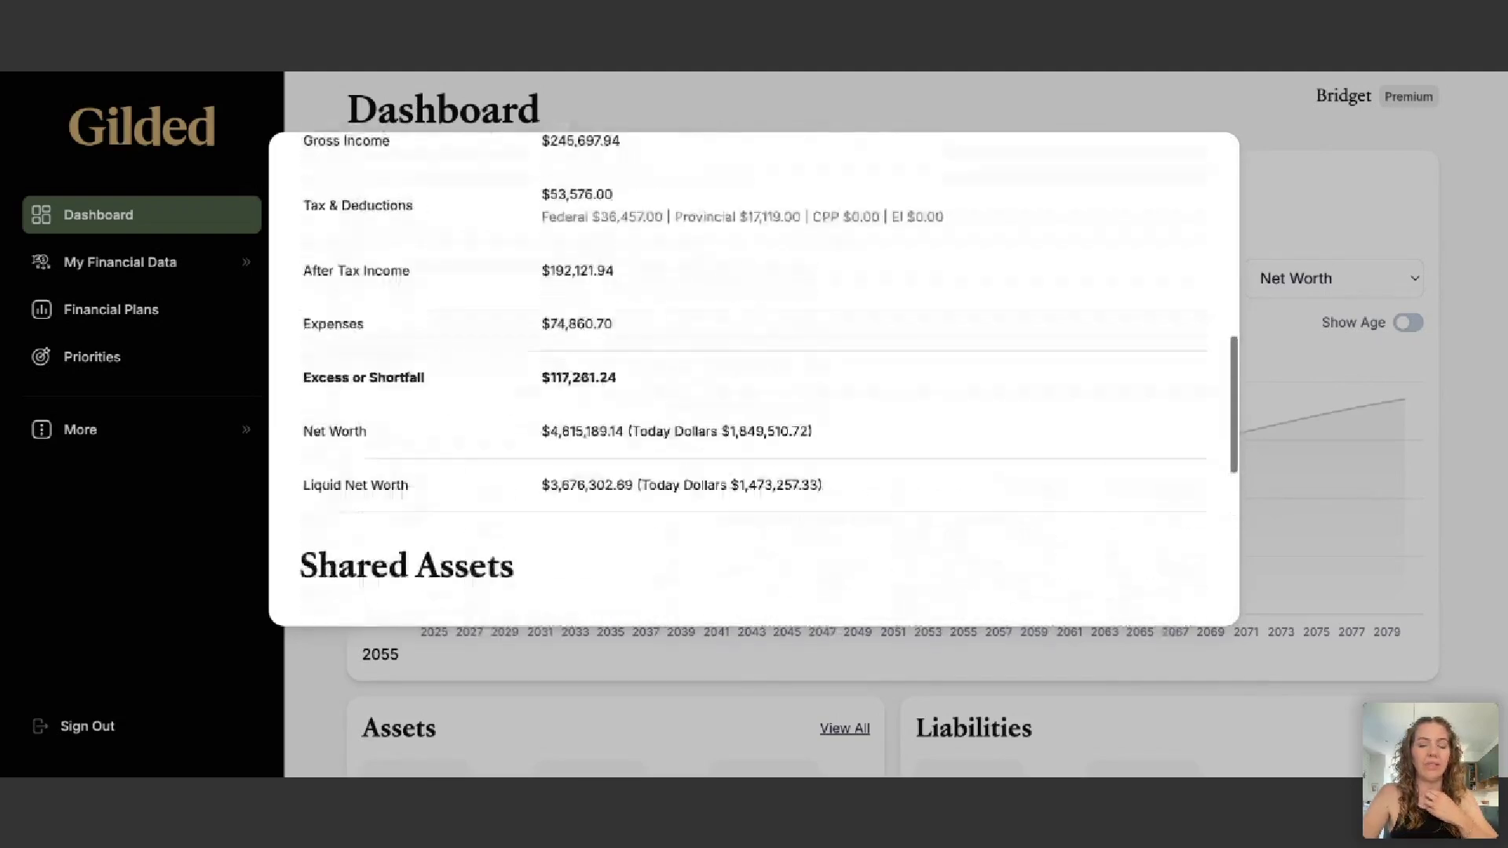
pyautogui.scroll(1, 754, 378)
pyautogui.click(1318, 186)
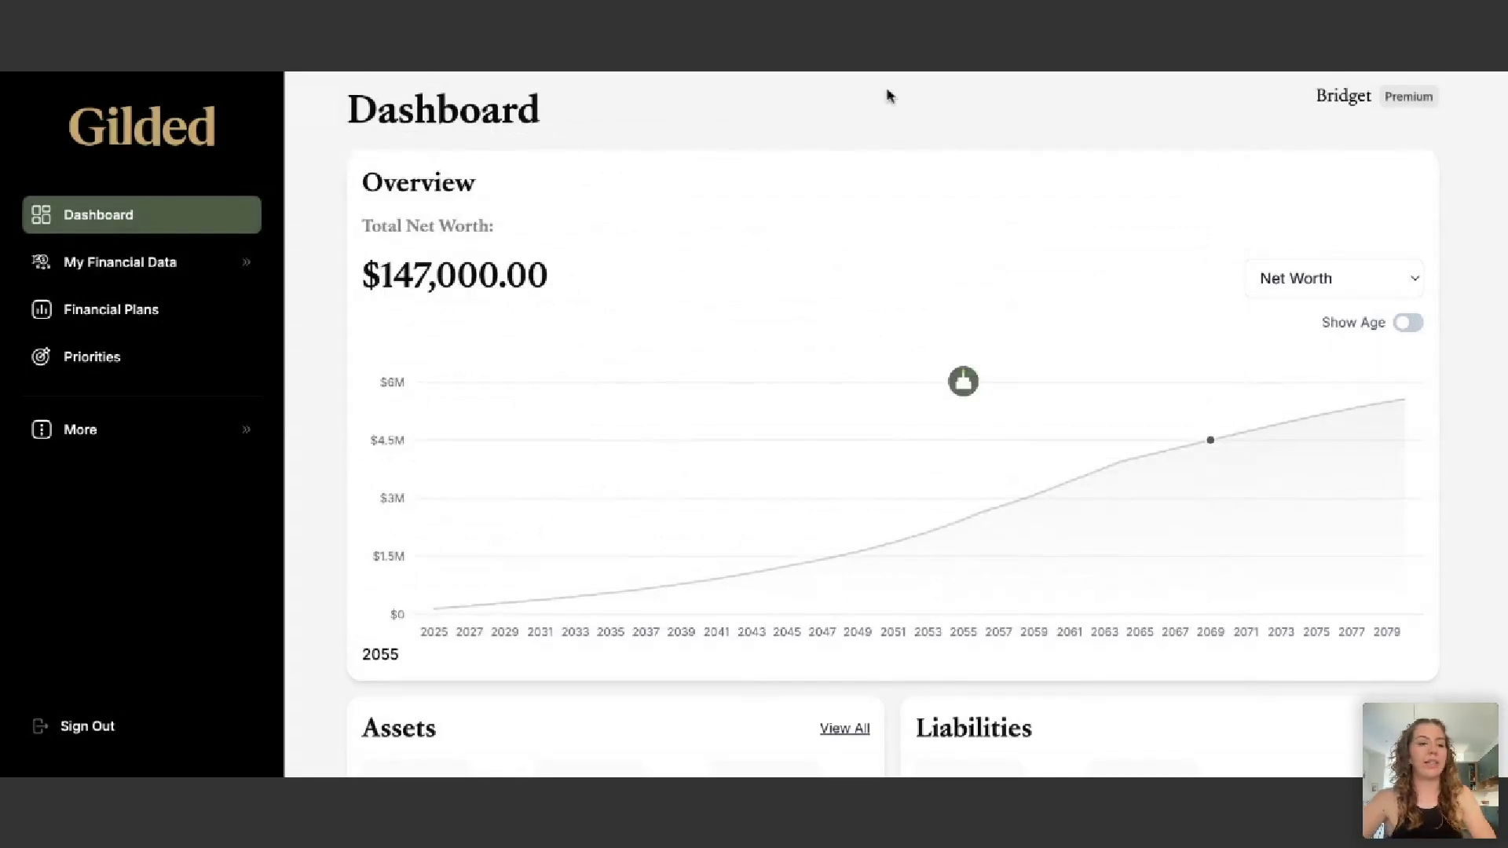
pyautogui.click(80, 372)
pyautogui.scroll(-1, 848, 290)
pyautogui.scroll(1, 848, 290)
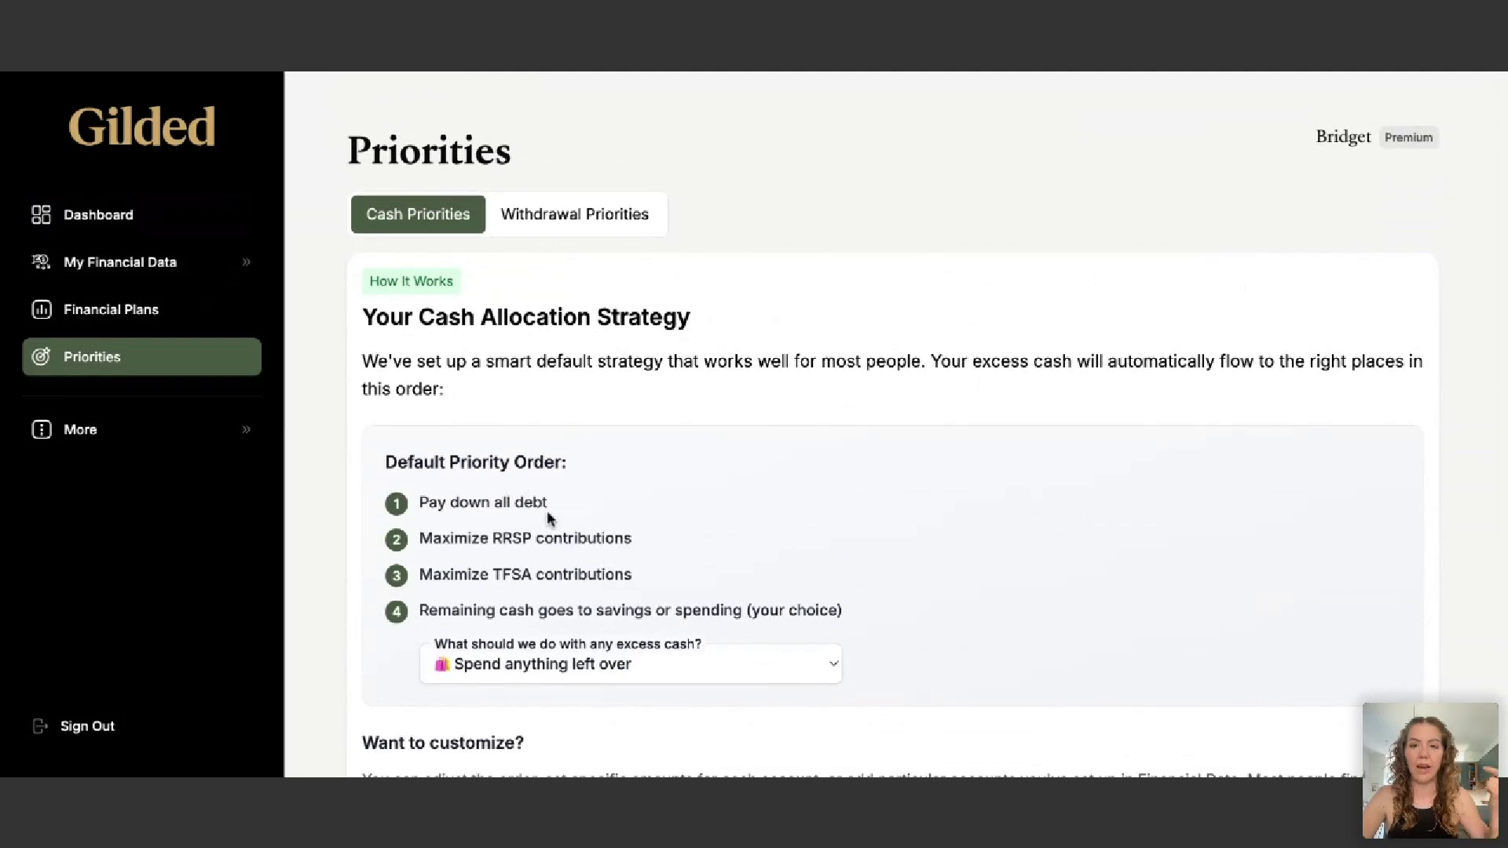
pyautogui.scroll(-2, 548, 515)
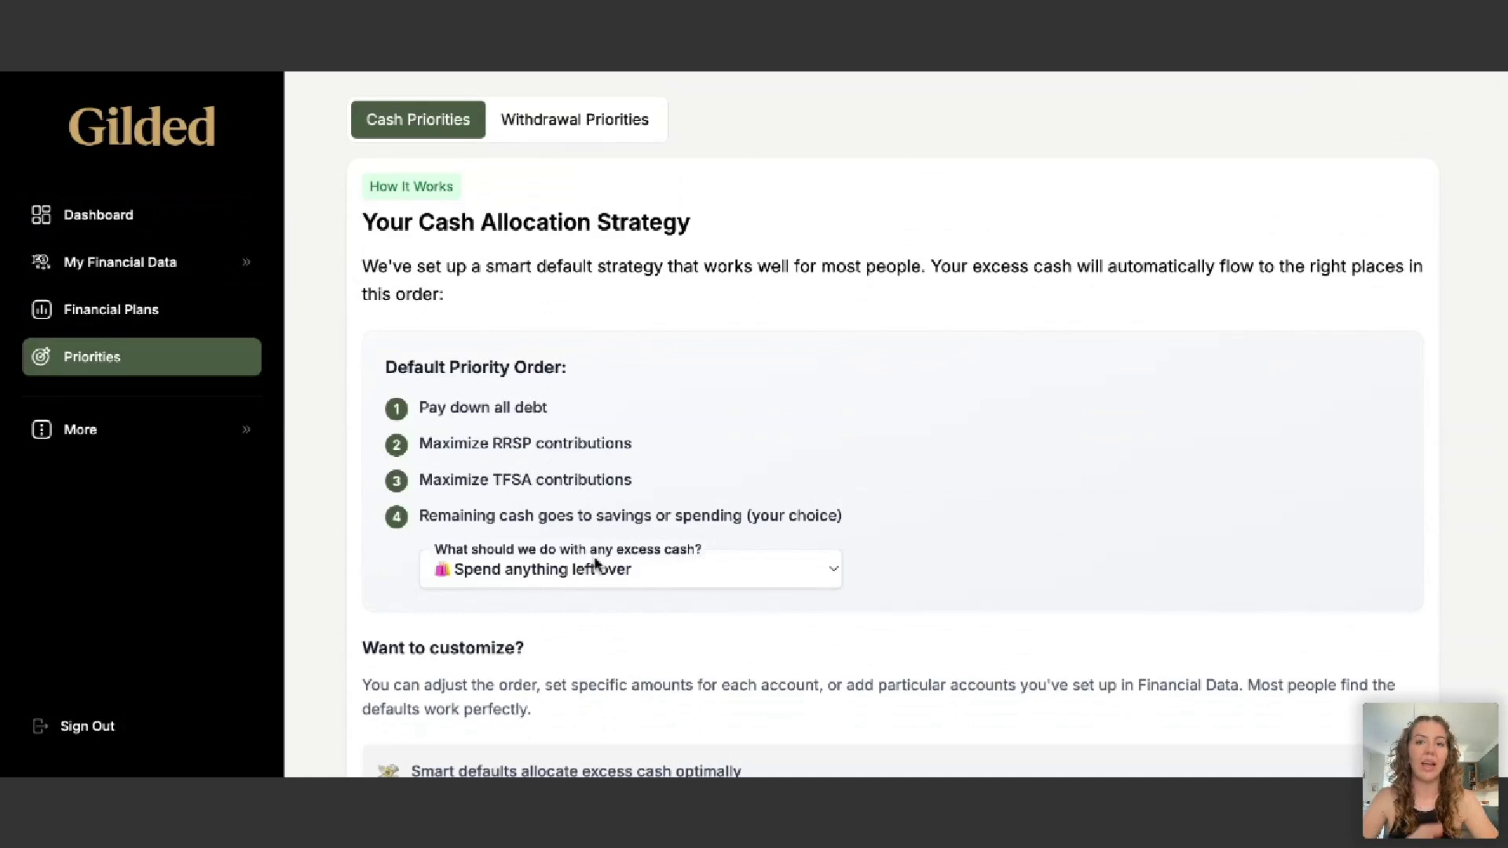
pyautogui.scroll(-3, 594, 577)
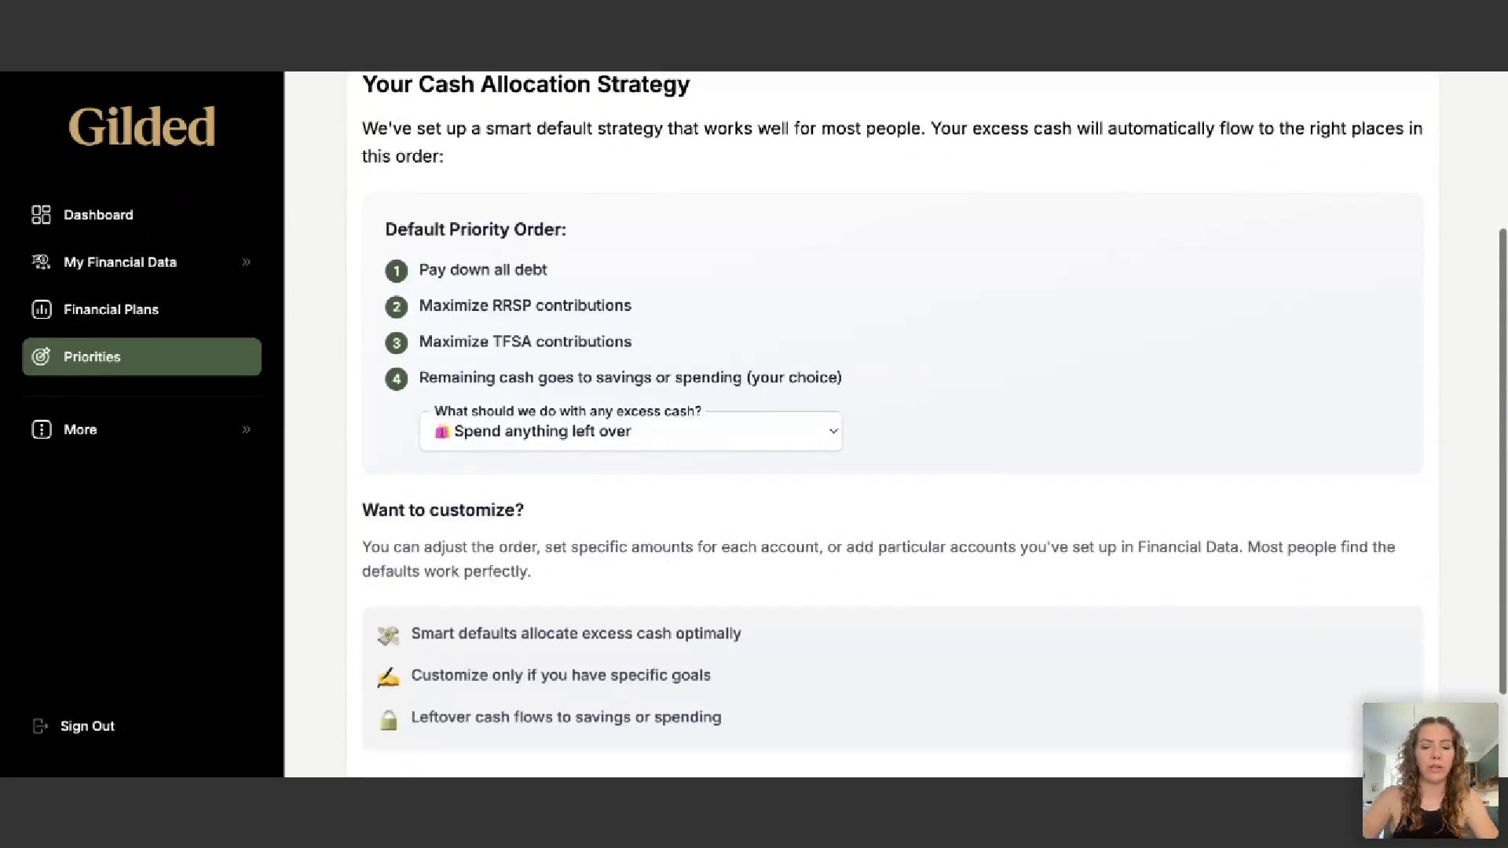
# Set My TFSA as the first cash priority with Allocate Maximum, then return to the Dashboard
pyautogui.click(542, 681)
pyautogui.click(653, 379)
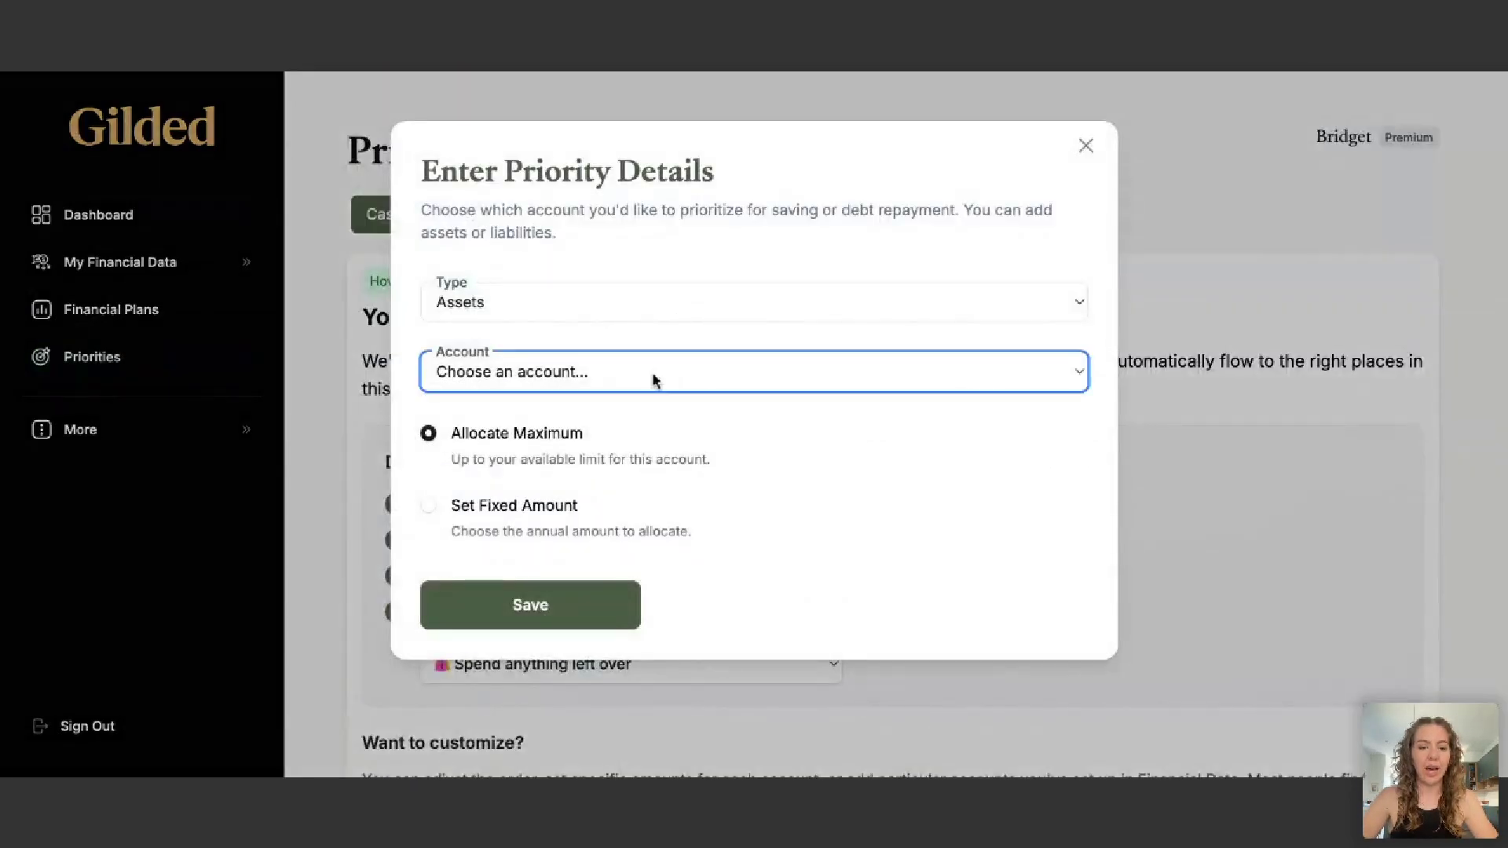
pyautogui.click(653, 378)
pyautogui.click(525, 605)
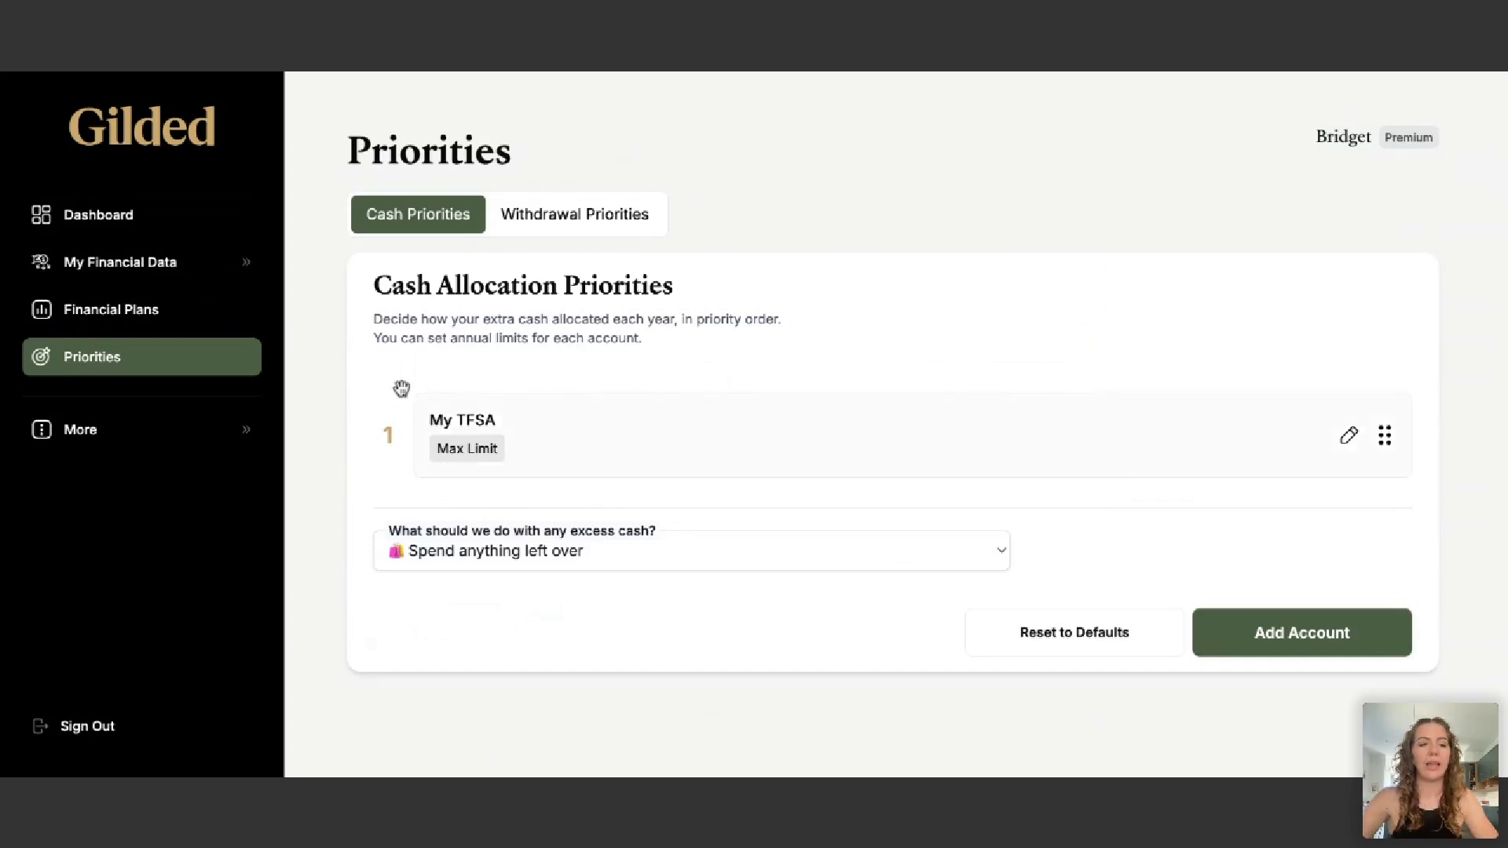
pyautogui.click(144, 219)
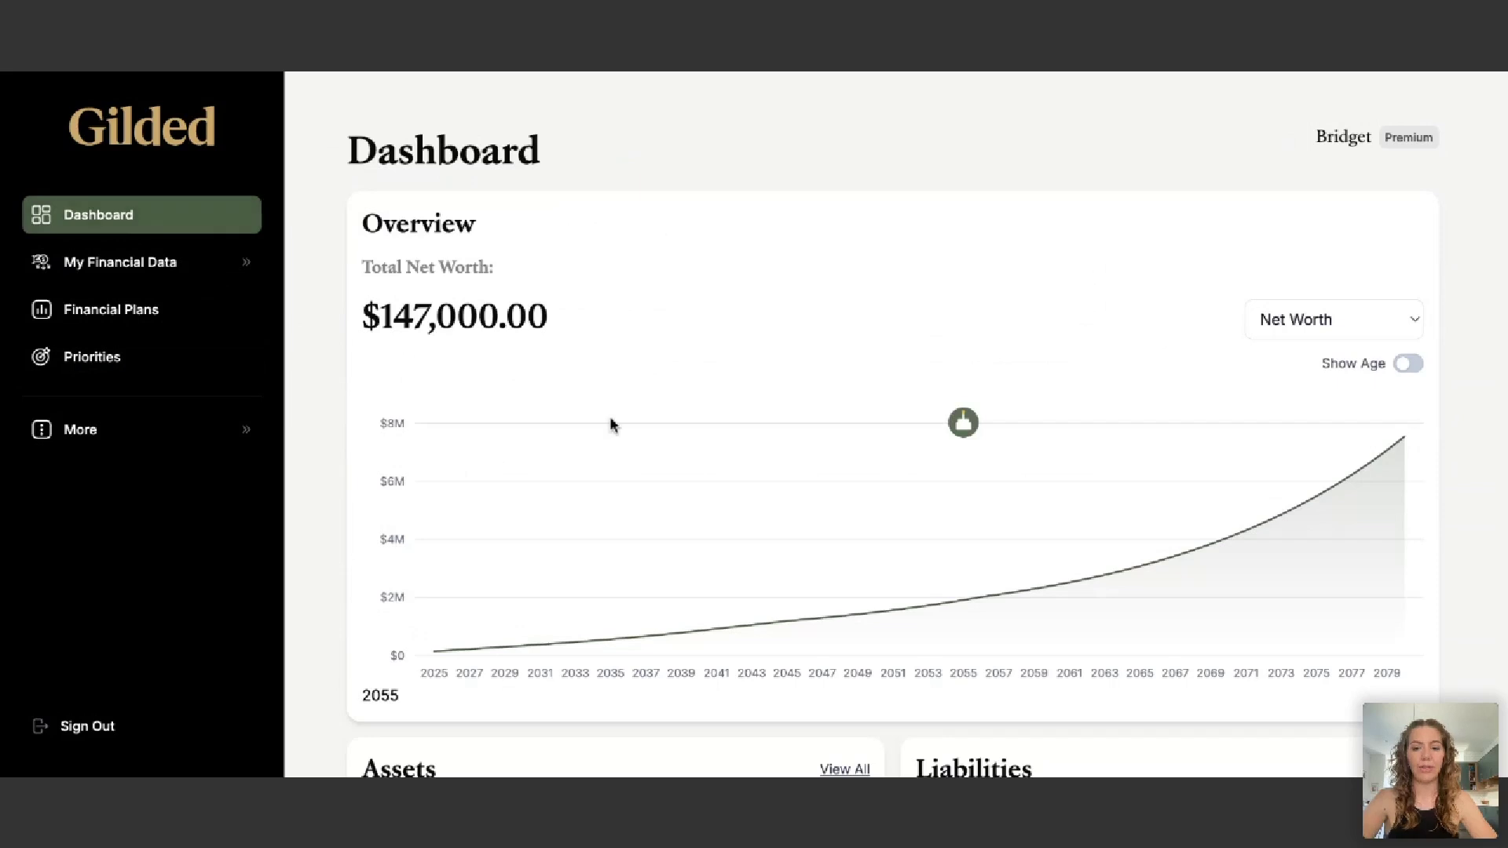
pyautogui.moveTo(963, 605)
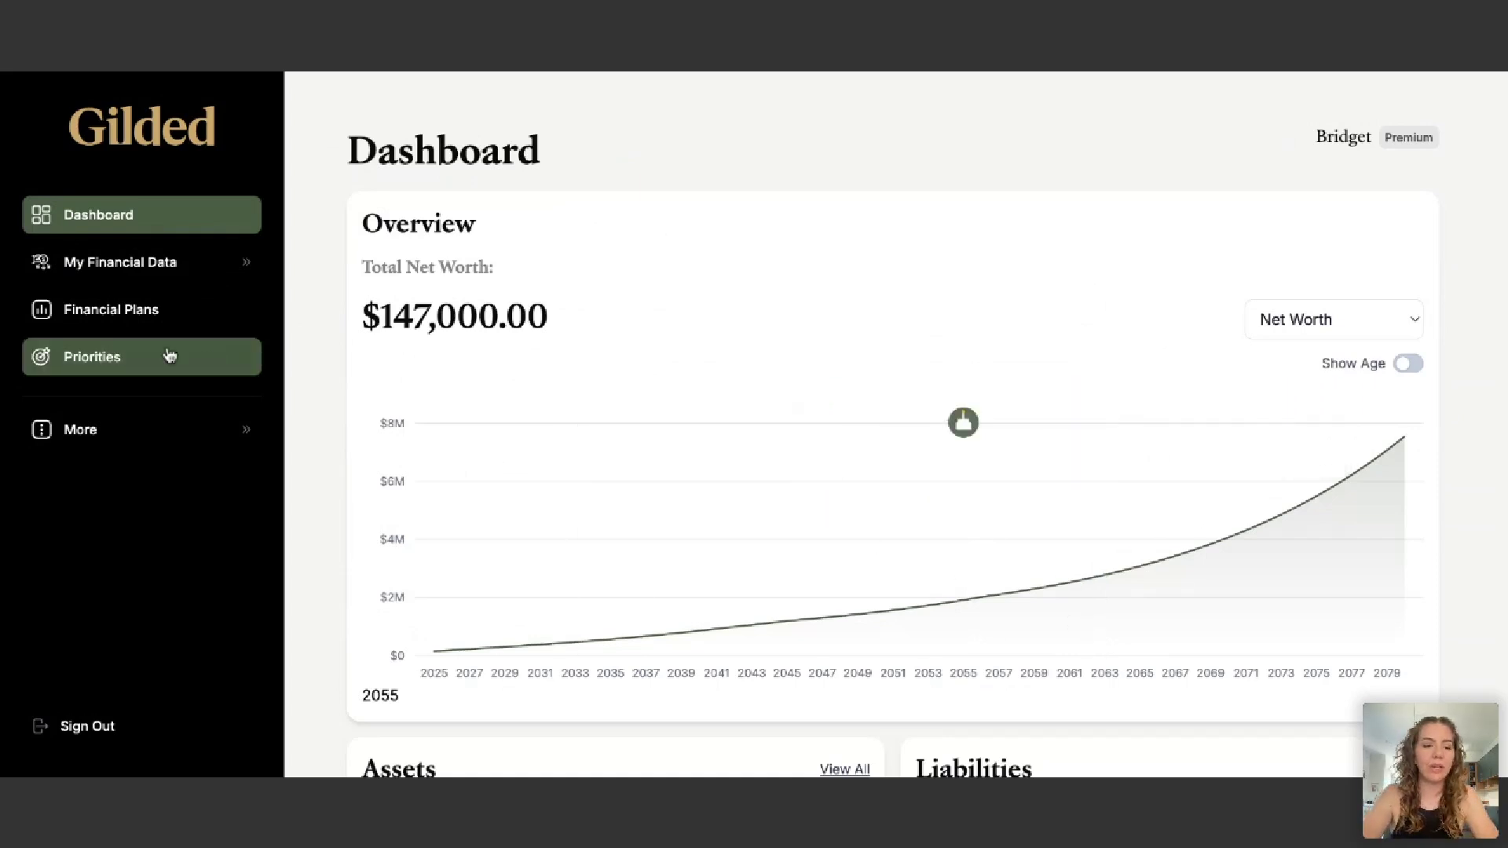
# Add My RRSP to the cash priorities at a fixed 1000 per year, after My TFSA
pyautogui.click(109, 360)
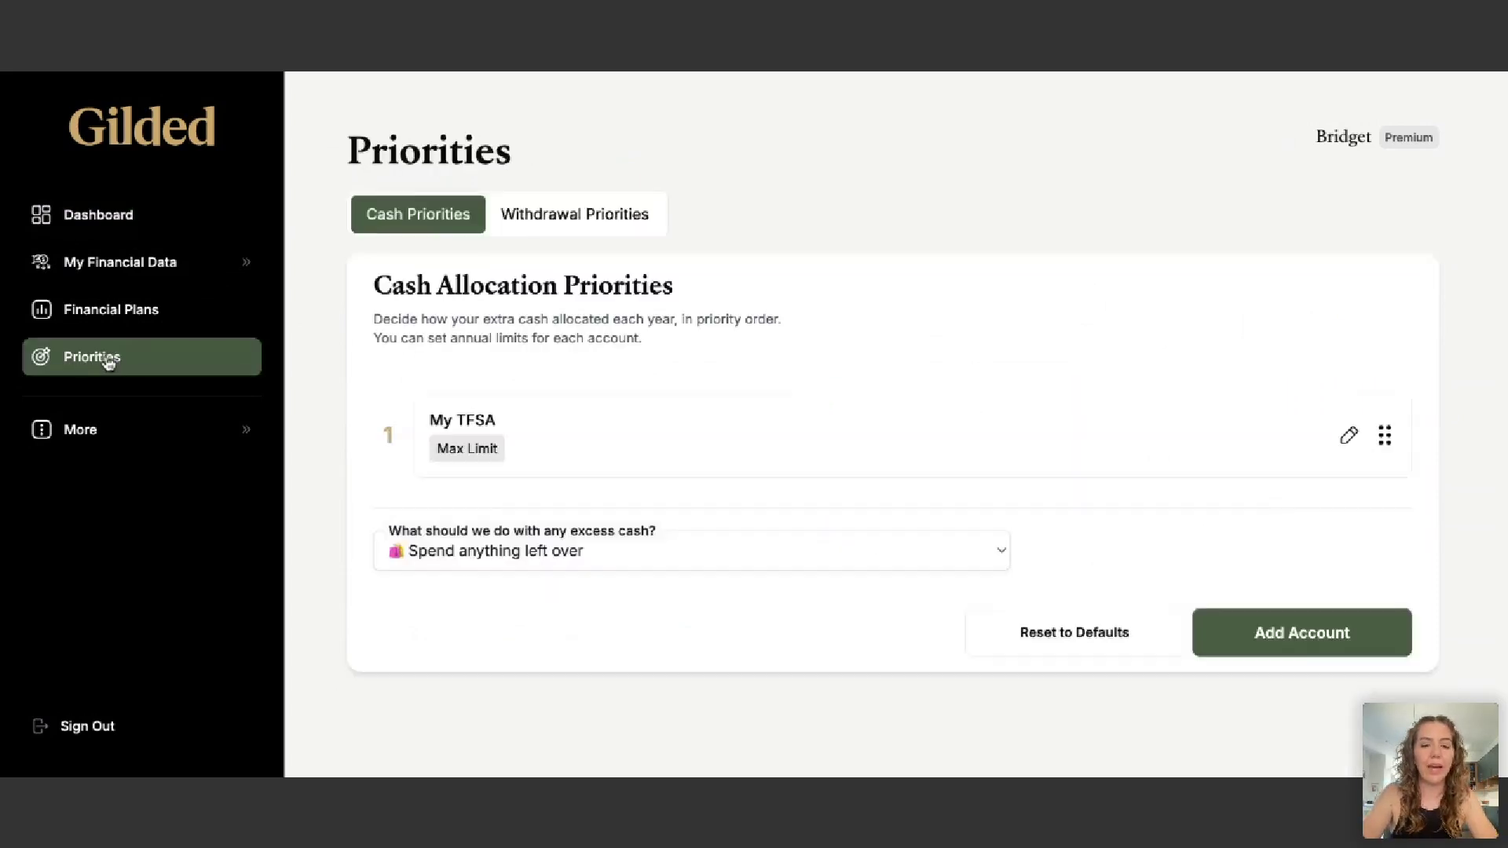
pyautogui.click(1270, 631)
pyautogui.click(516, 376)
pyautogui.click(525, 503)
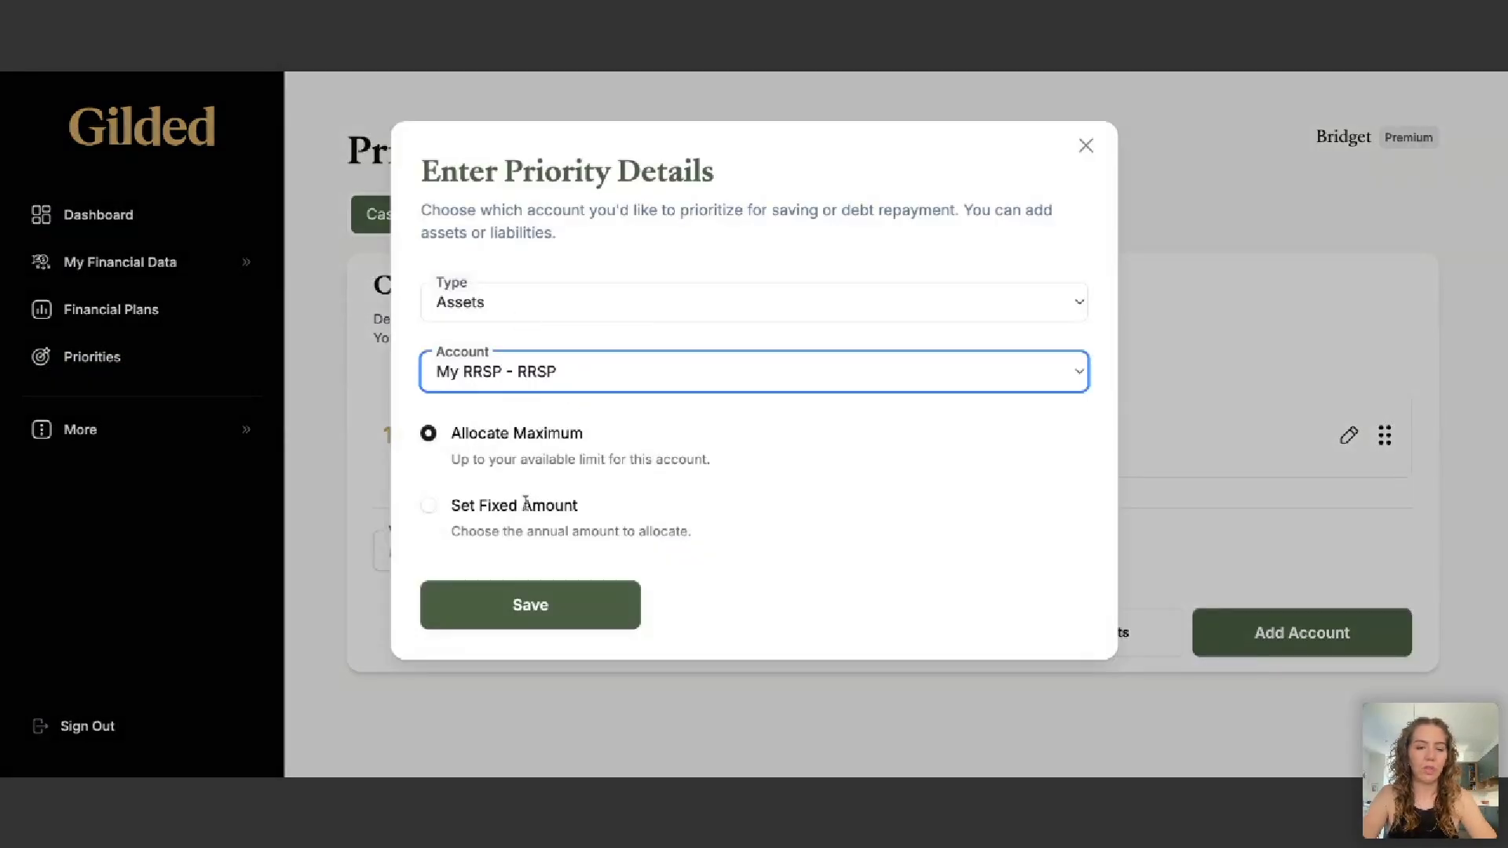
pyautogui.click(428, 505)
pyautogui.click(524, 553)
pyautogui.write('1000')
pyautogui.click(596, 642)
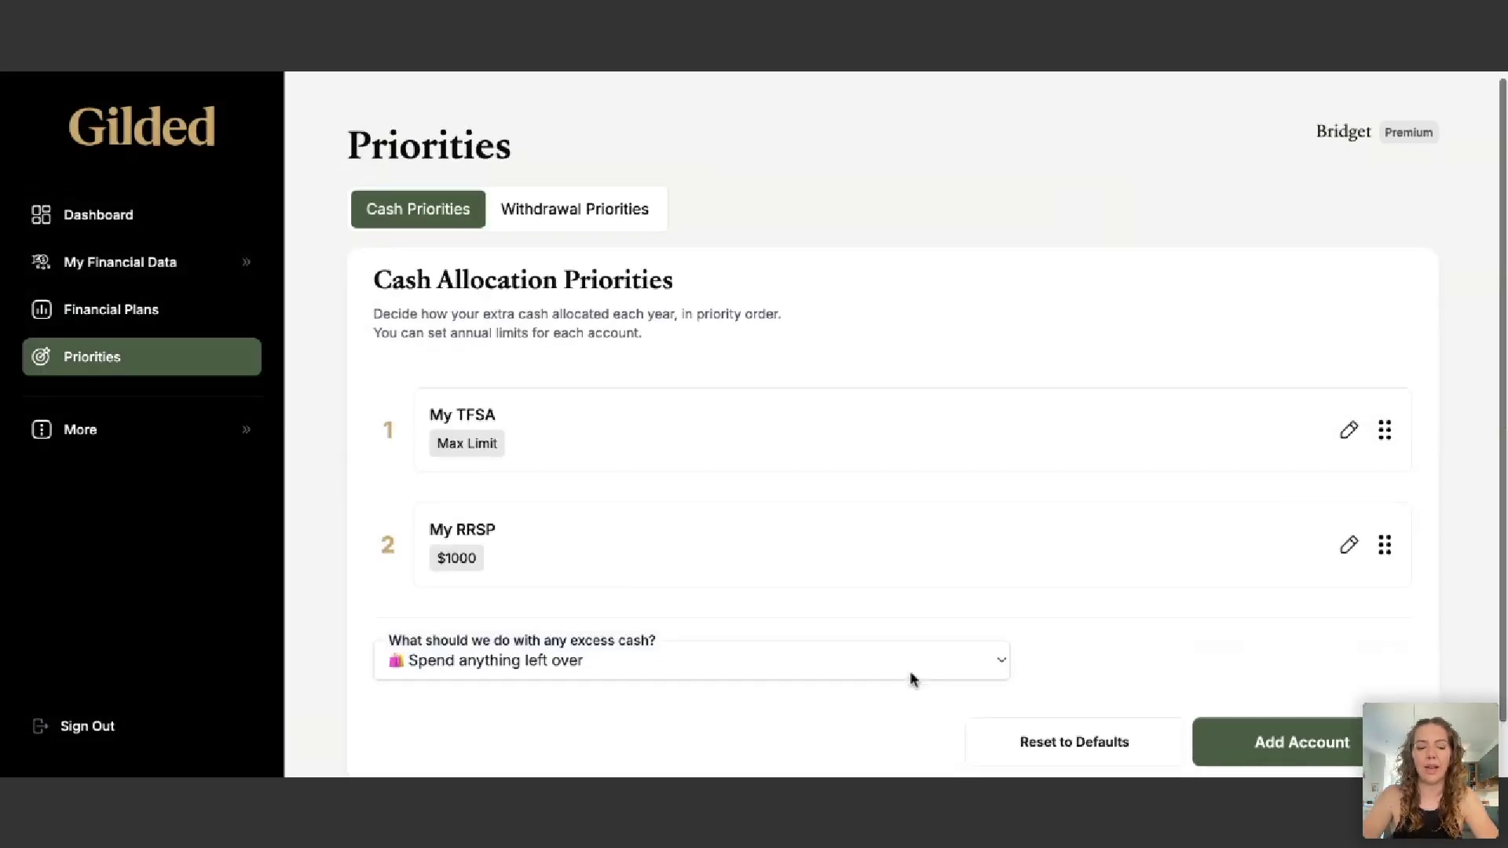
pyautogui.scroll(-1, 909, 677)
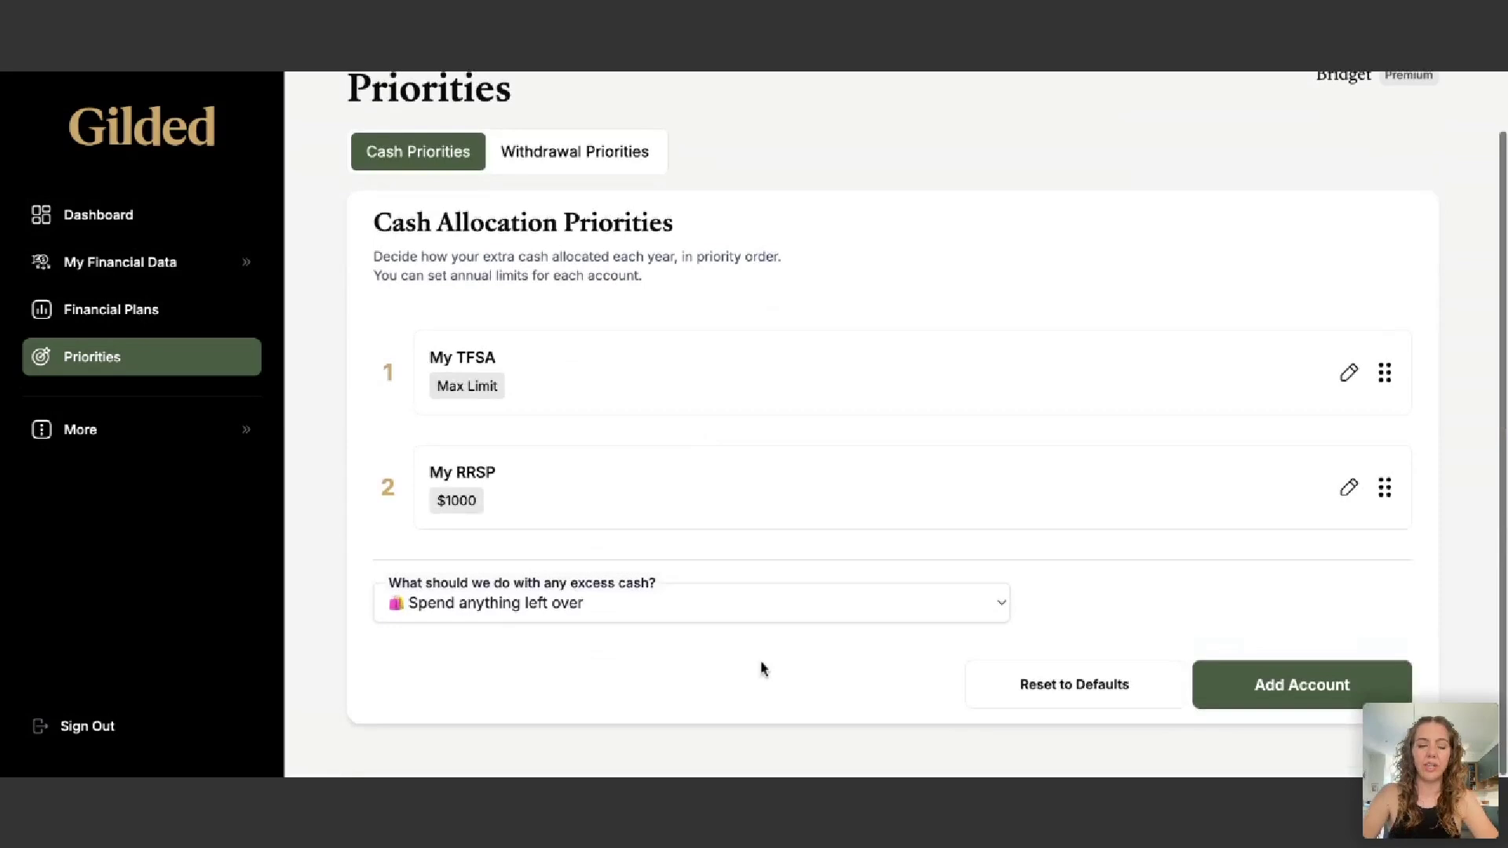
pyautogui.click(108, 214)
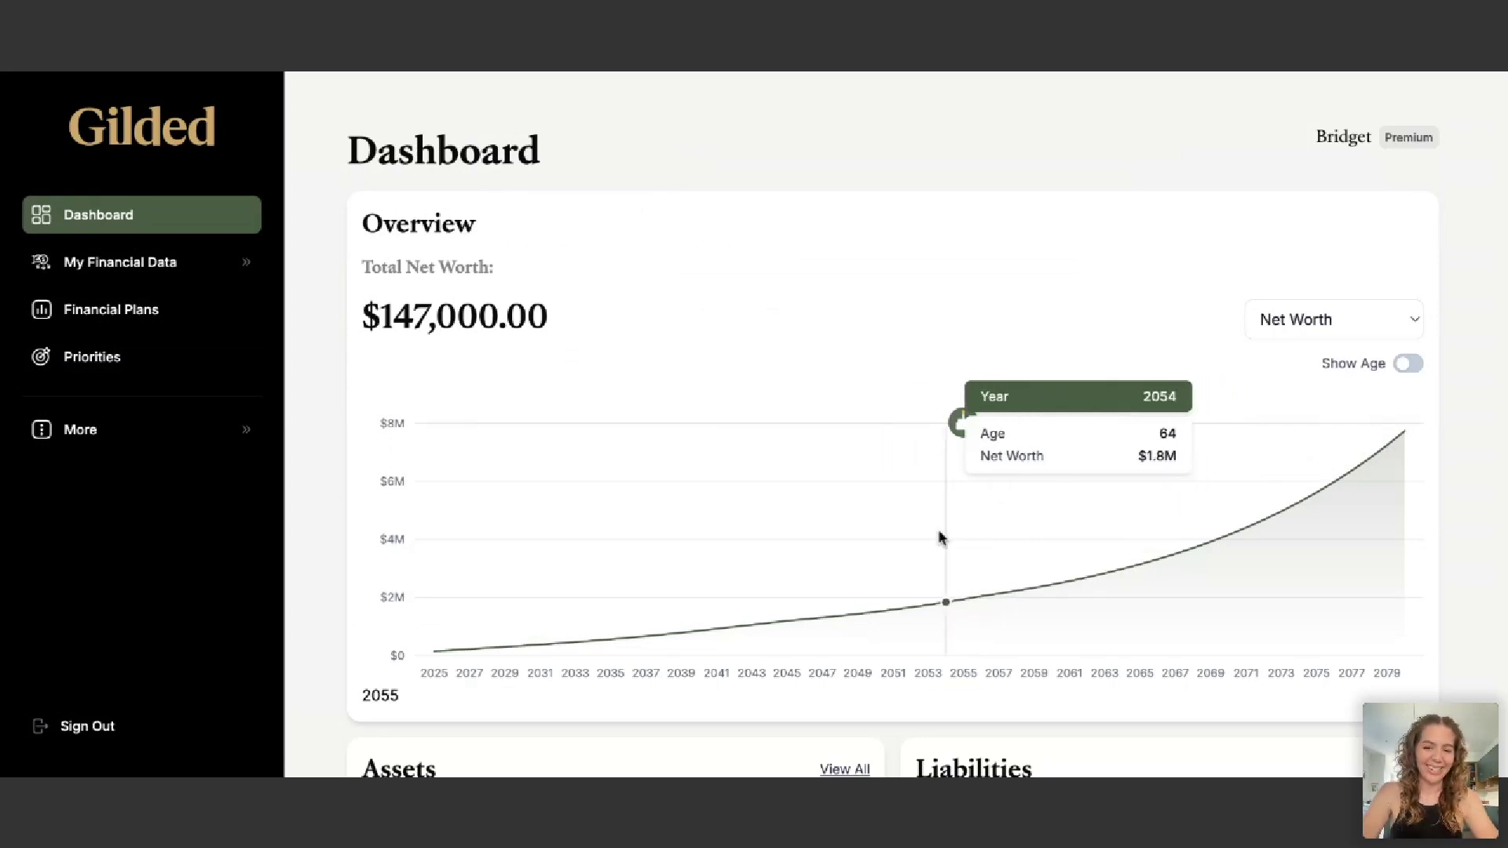
pyautogui.click(158, 359)
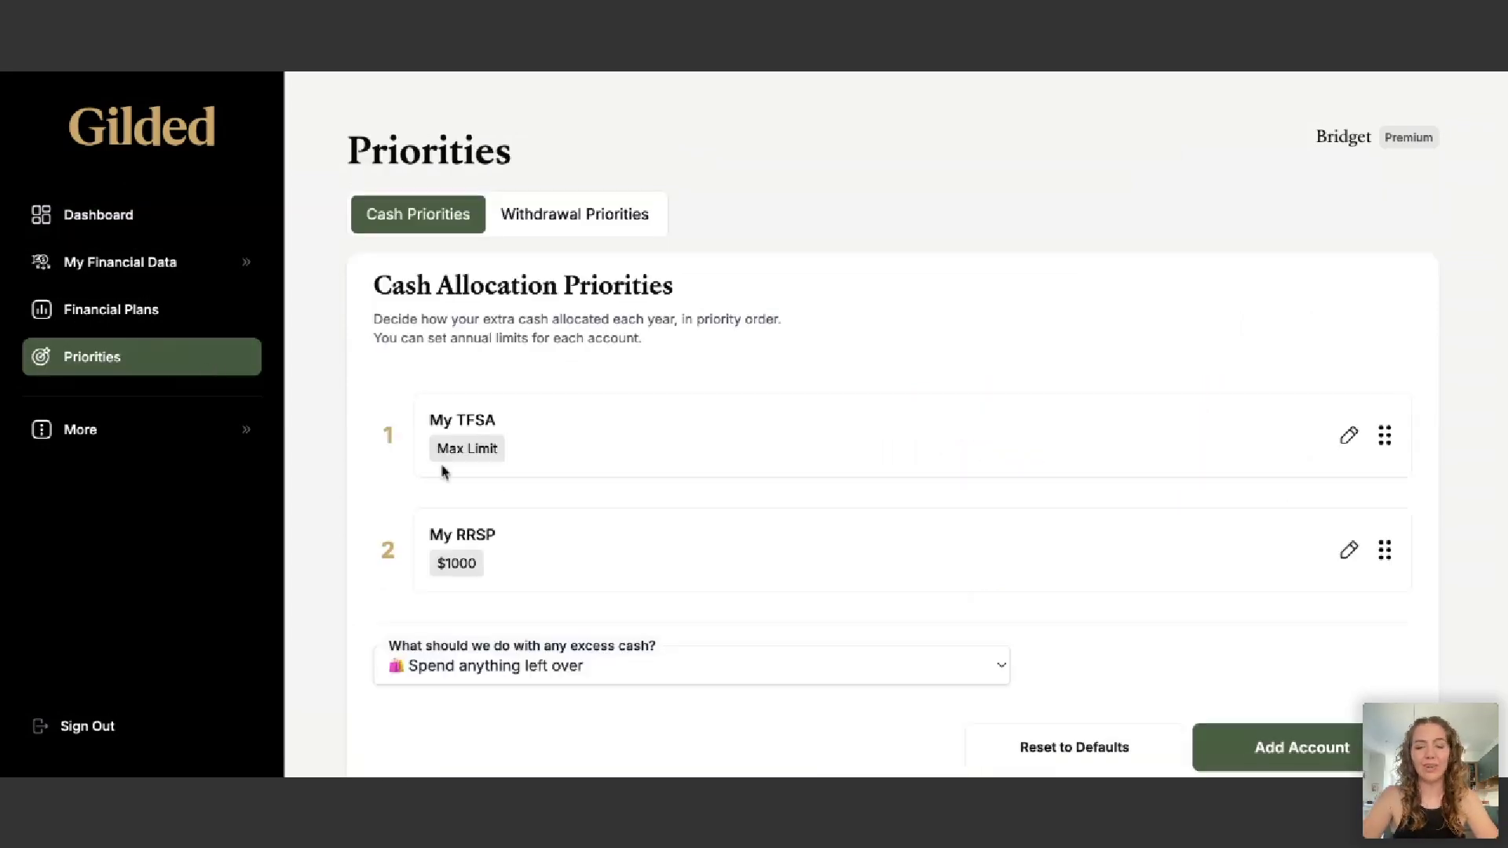
pyautogui.scroll(-1, 495, 491)
pyautogui.scroll(1, 494, 491)
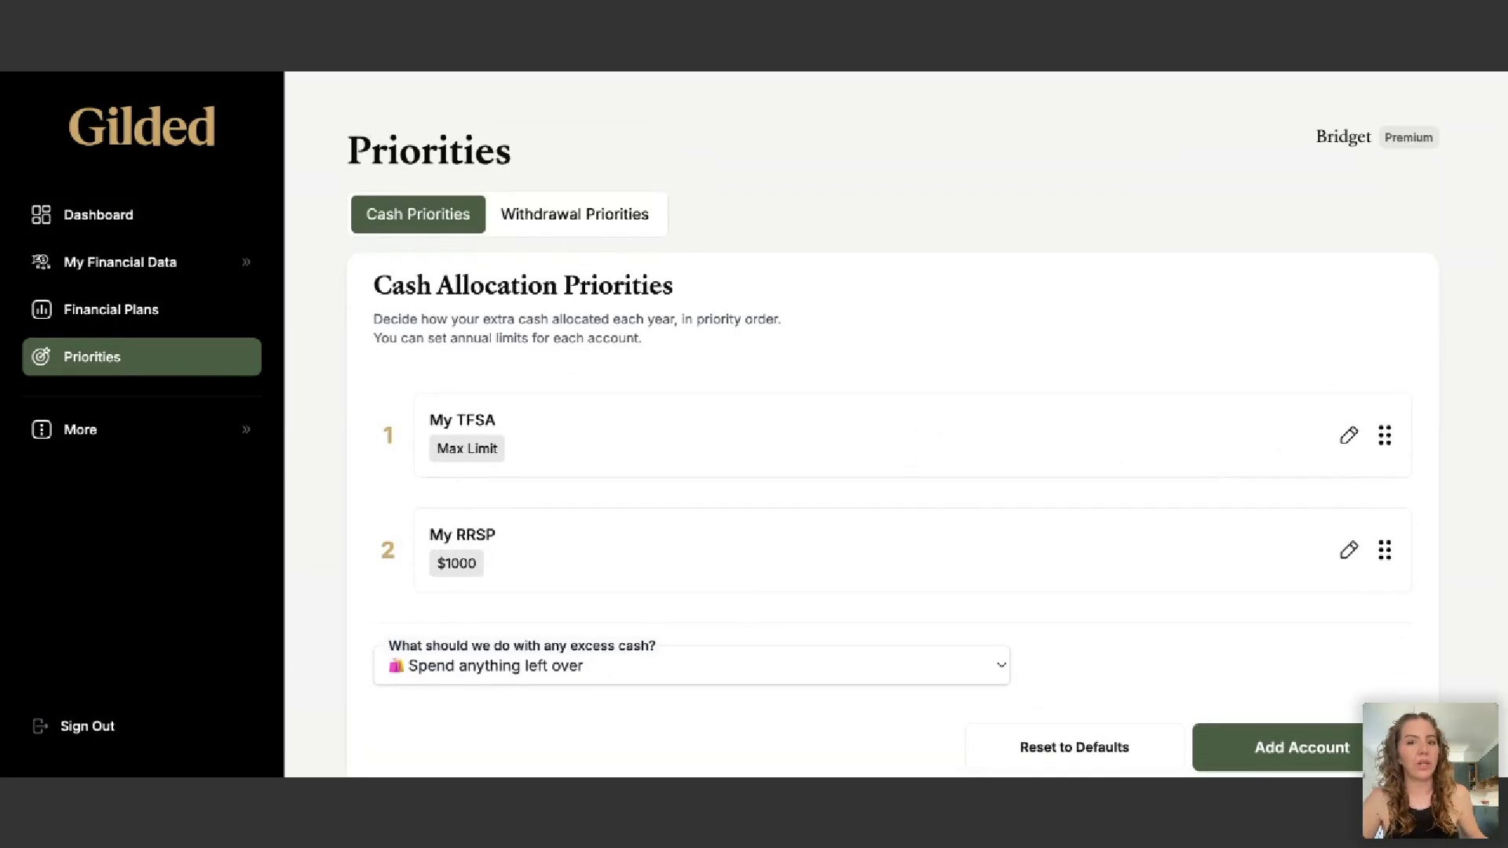
# Move the non-registered account to position 1 in the withdrawal priorities list
pyautogui.click(572, 216)
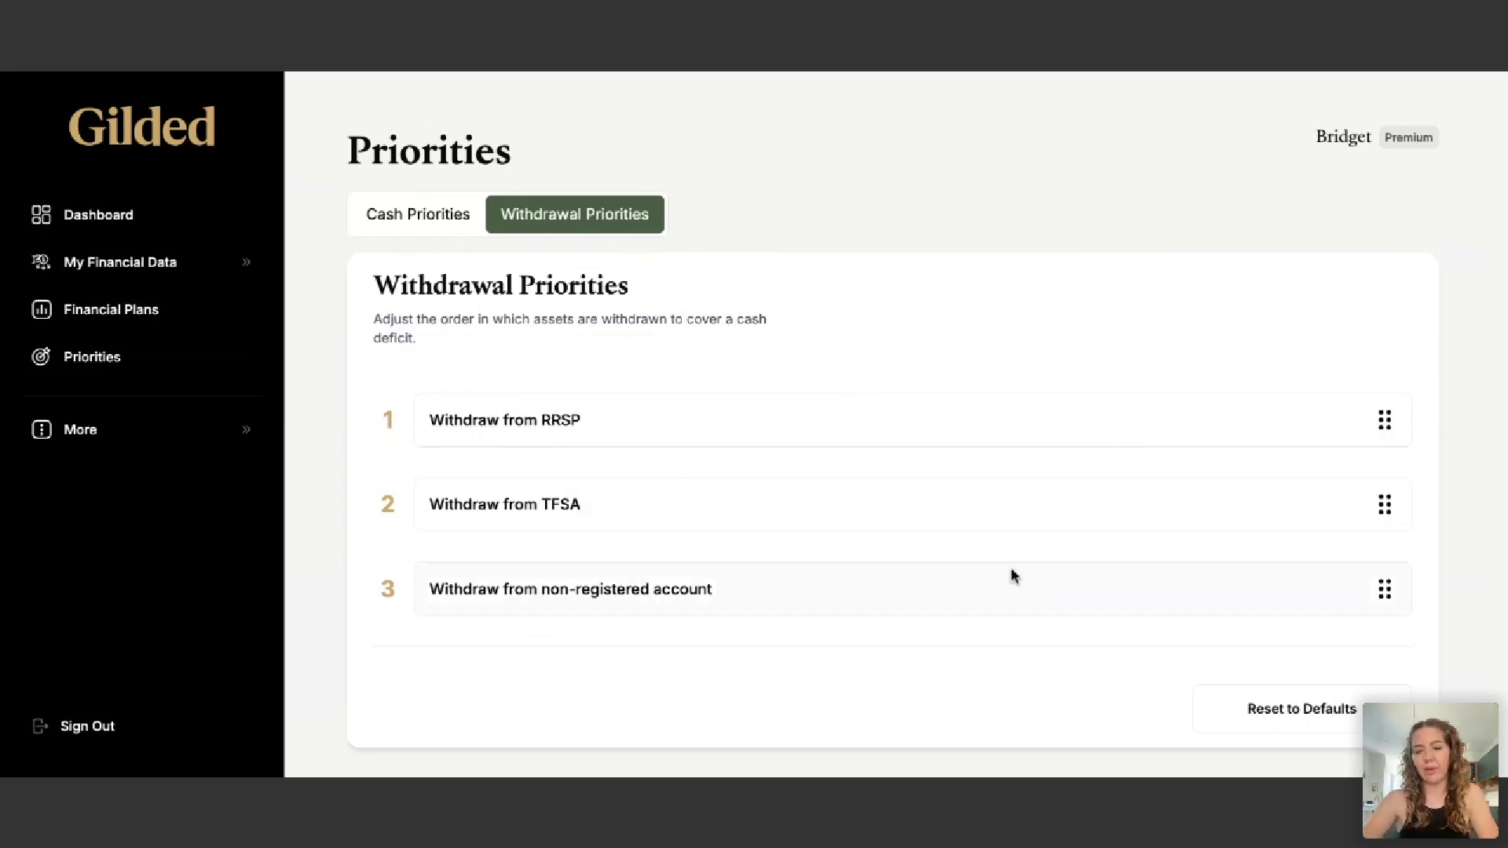
pyautogui.moveTo(1375, 610); pyautogui.dragTo(1383, 421)
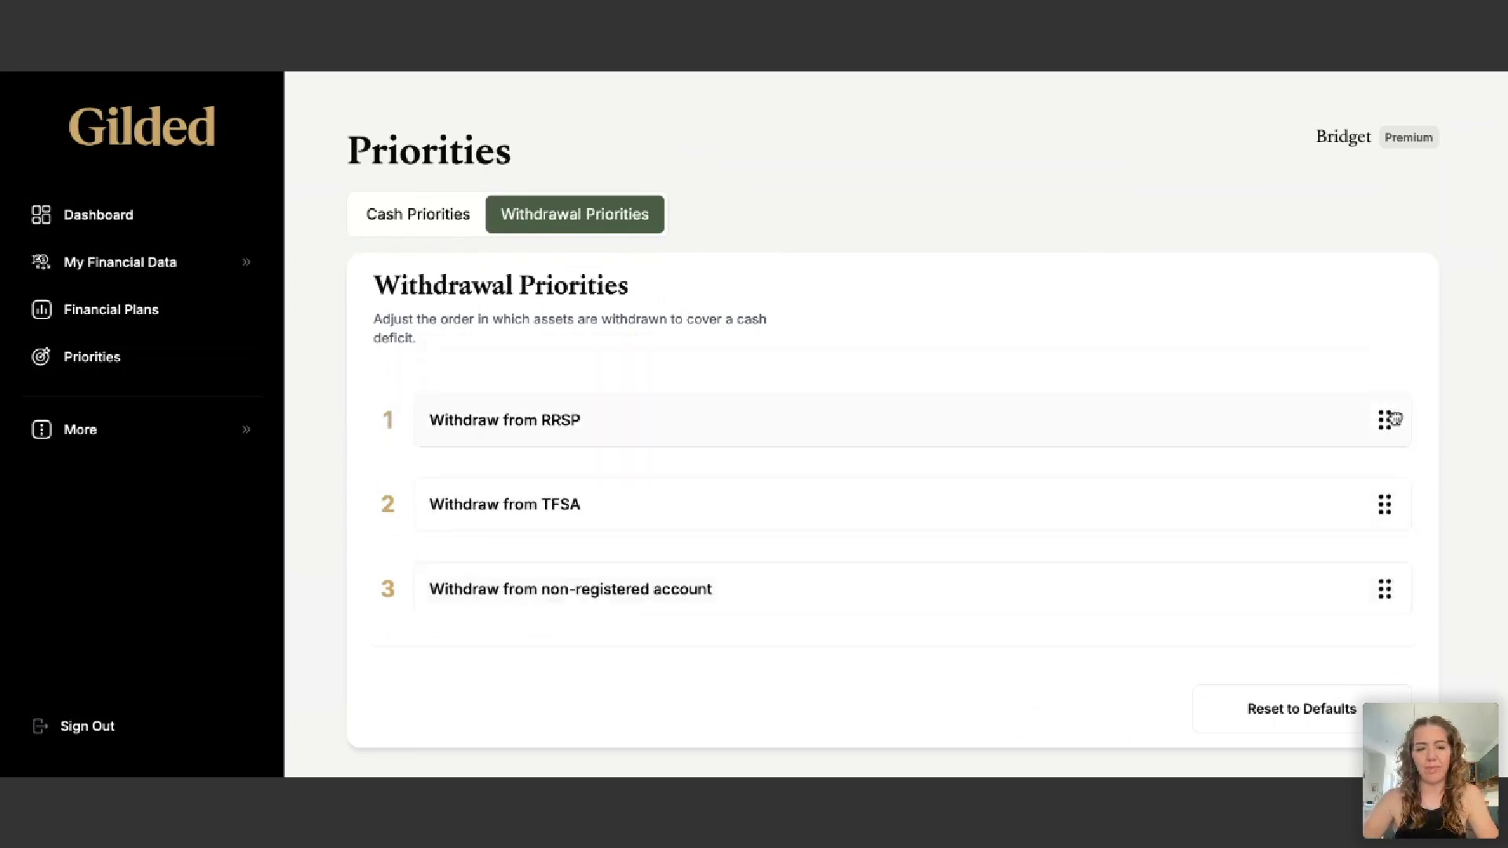
pyautogui.moveTo(1384, 585)
pyautogui.mouseDown()
pyautogui.moveTo(1324, 404)
pyautogui.moveTo(1374, 562)
pyautogui.moveTo(1403, 589)
pyautogui.mouseUp()
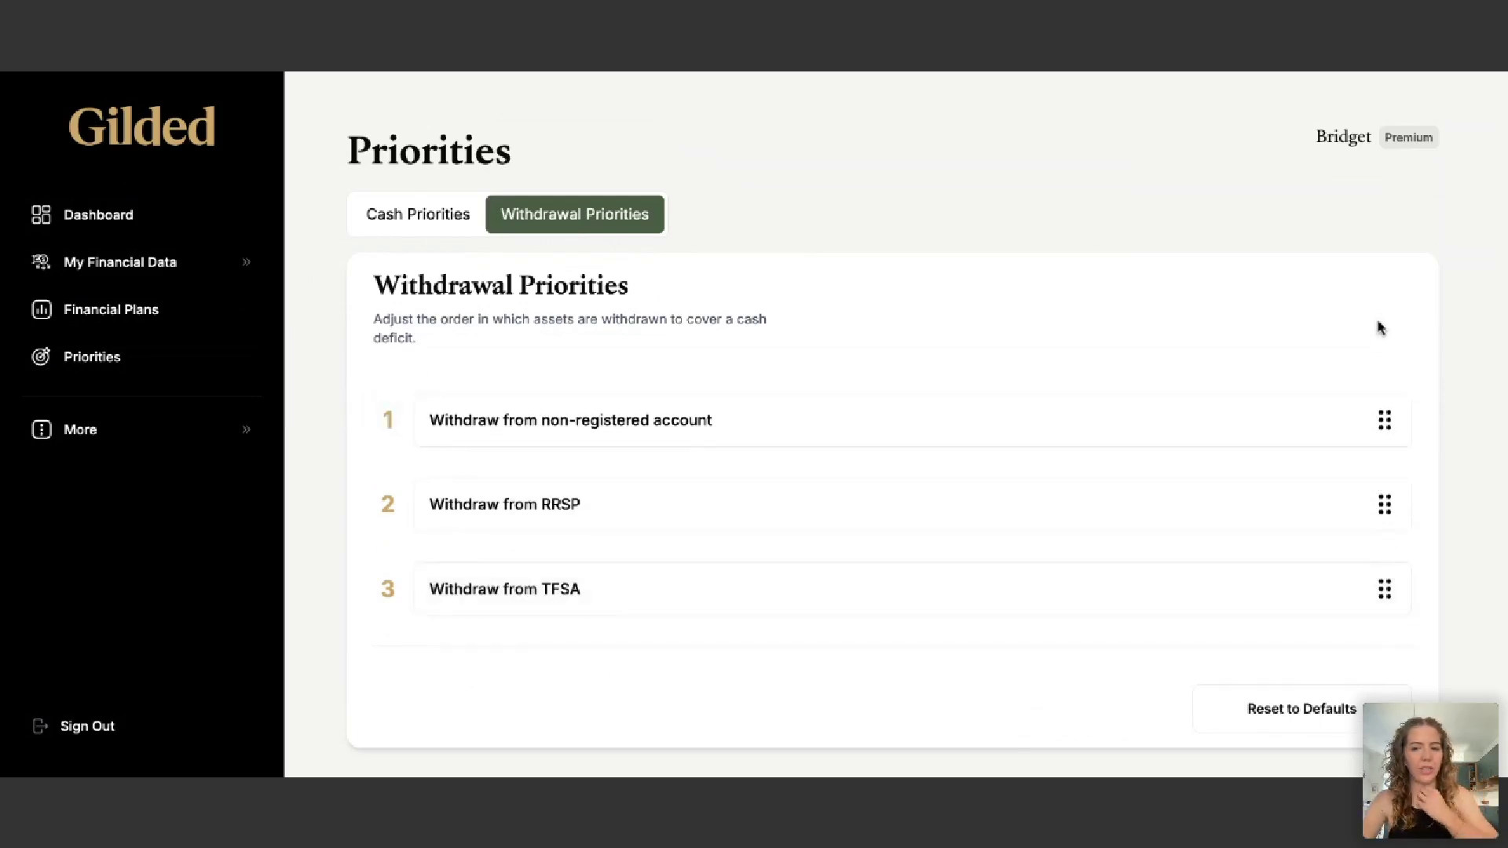
# Reset the cash priorities to the default strategy and confirm the reset
pyautogui.click(408, 229)
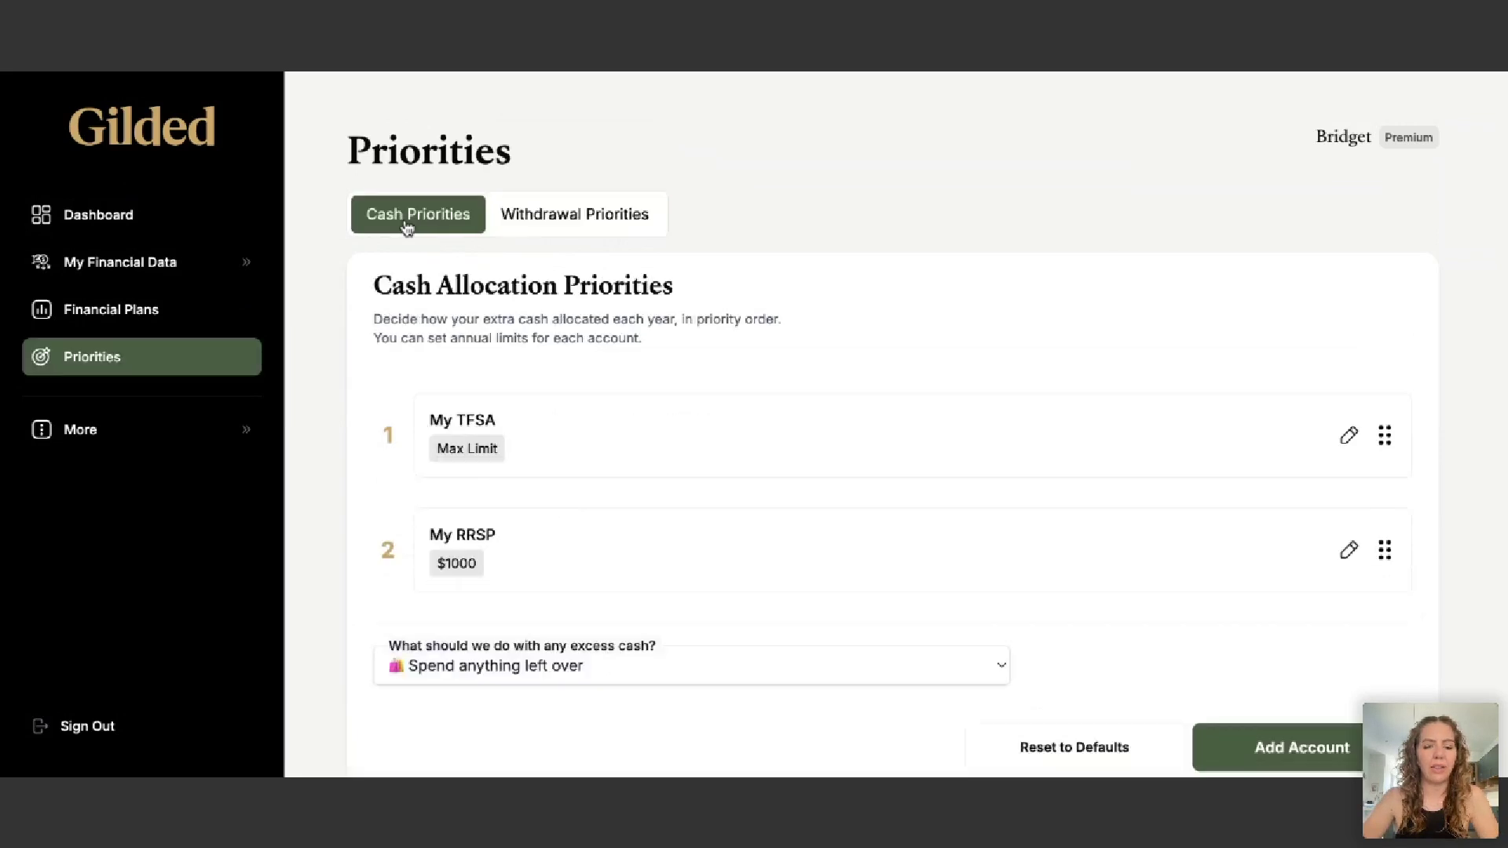
pyautogui.scroll(-1, 1020, 707)
pyautogui.click(1077, 694)
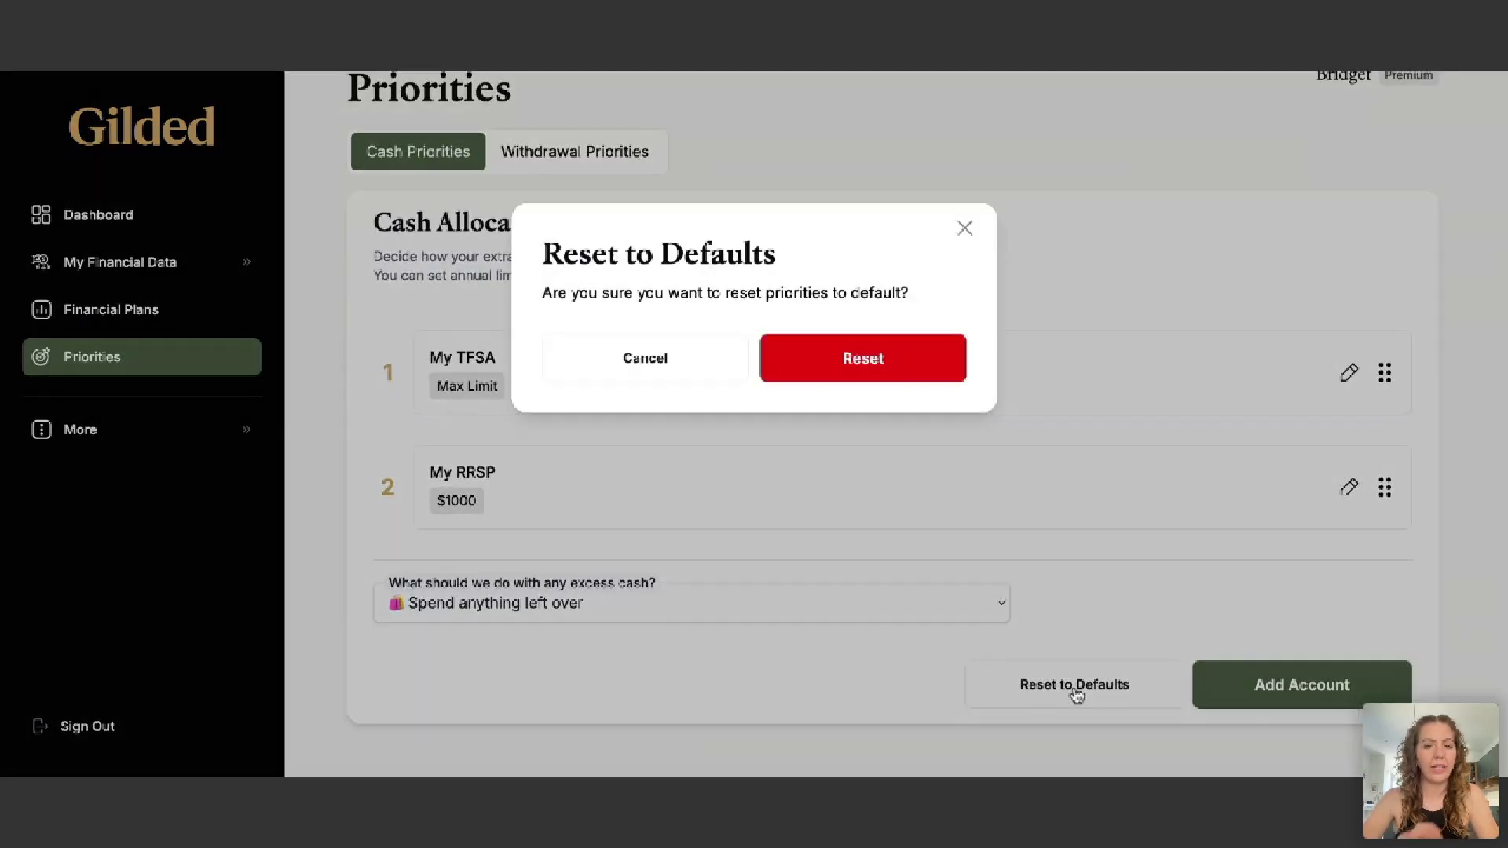
pyautogui.click(843, 365)
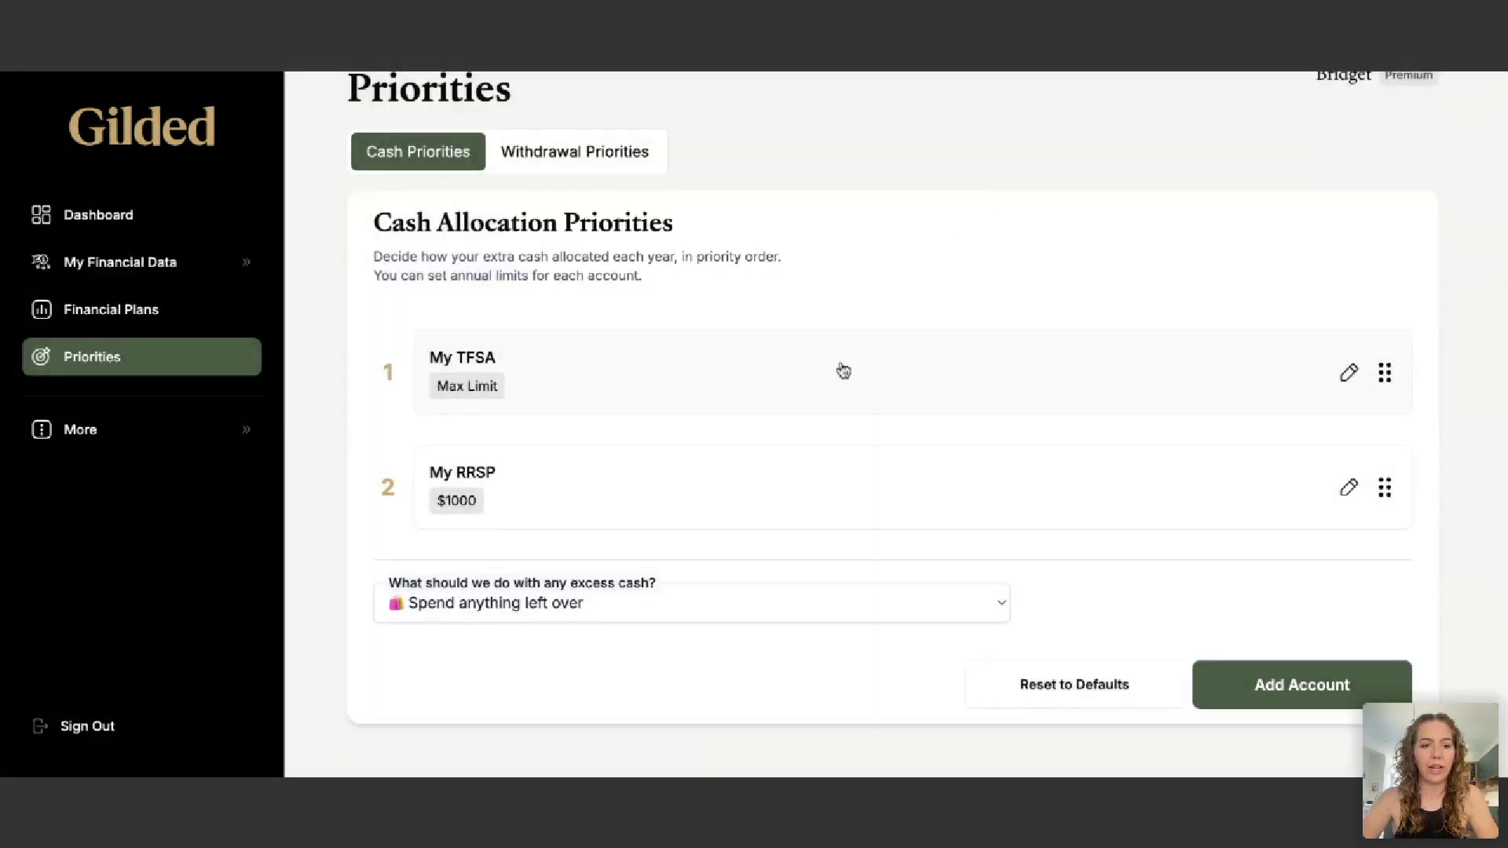
# Review withdrawal priorities, then return to the Dashboard showing $2.5M net worth at 2055
pyautogui.click(619, 168)
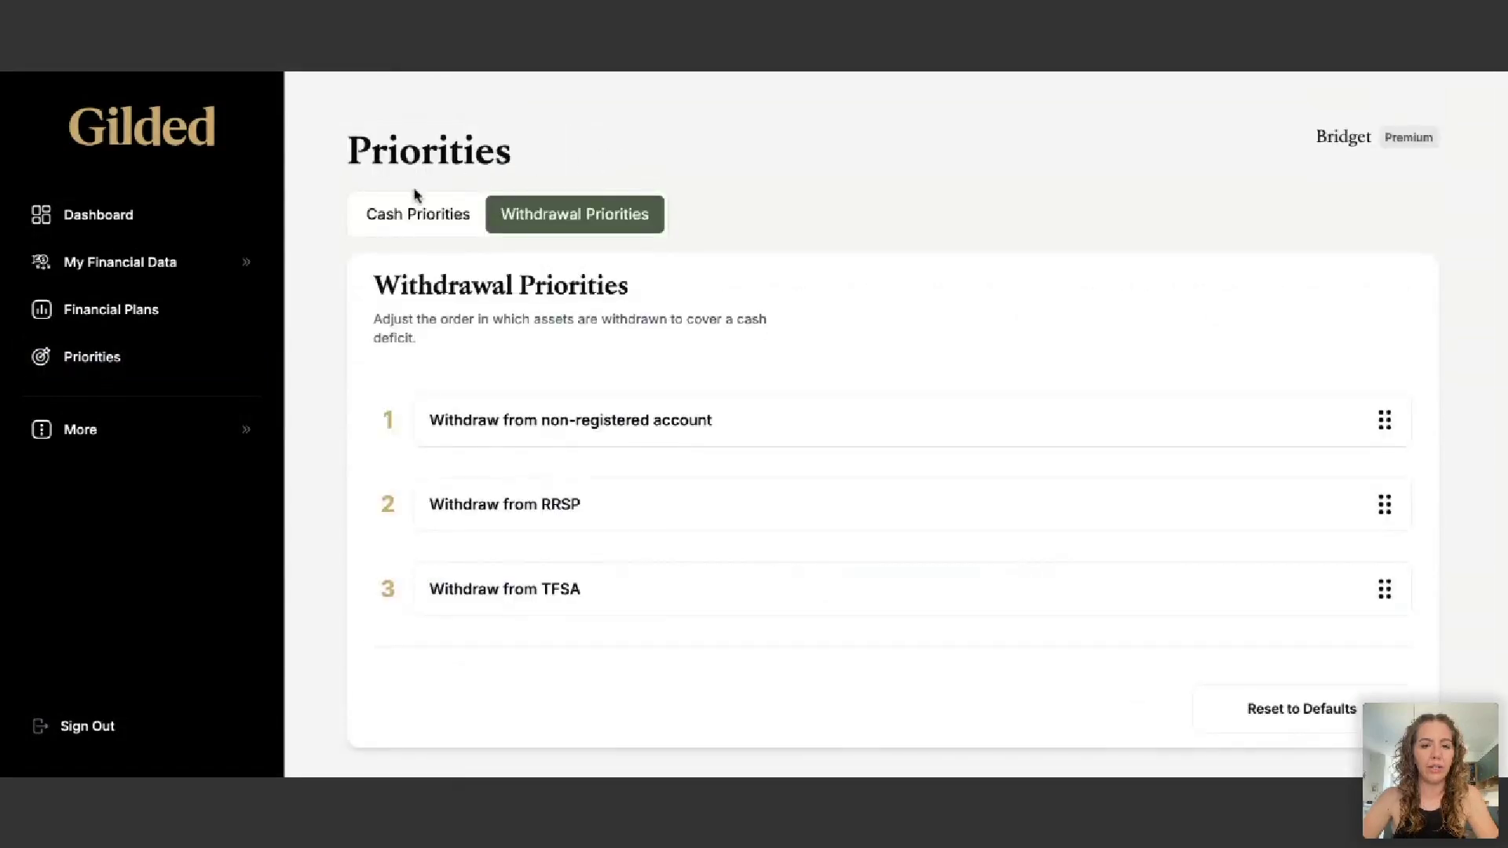
pyautogui.click(407, 224)
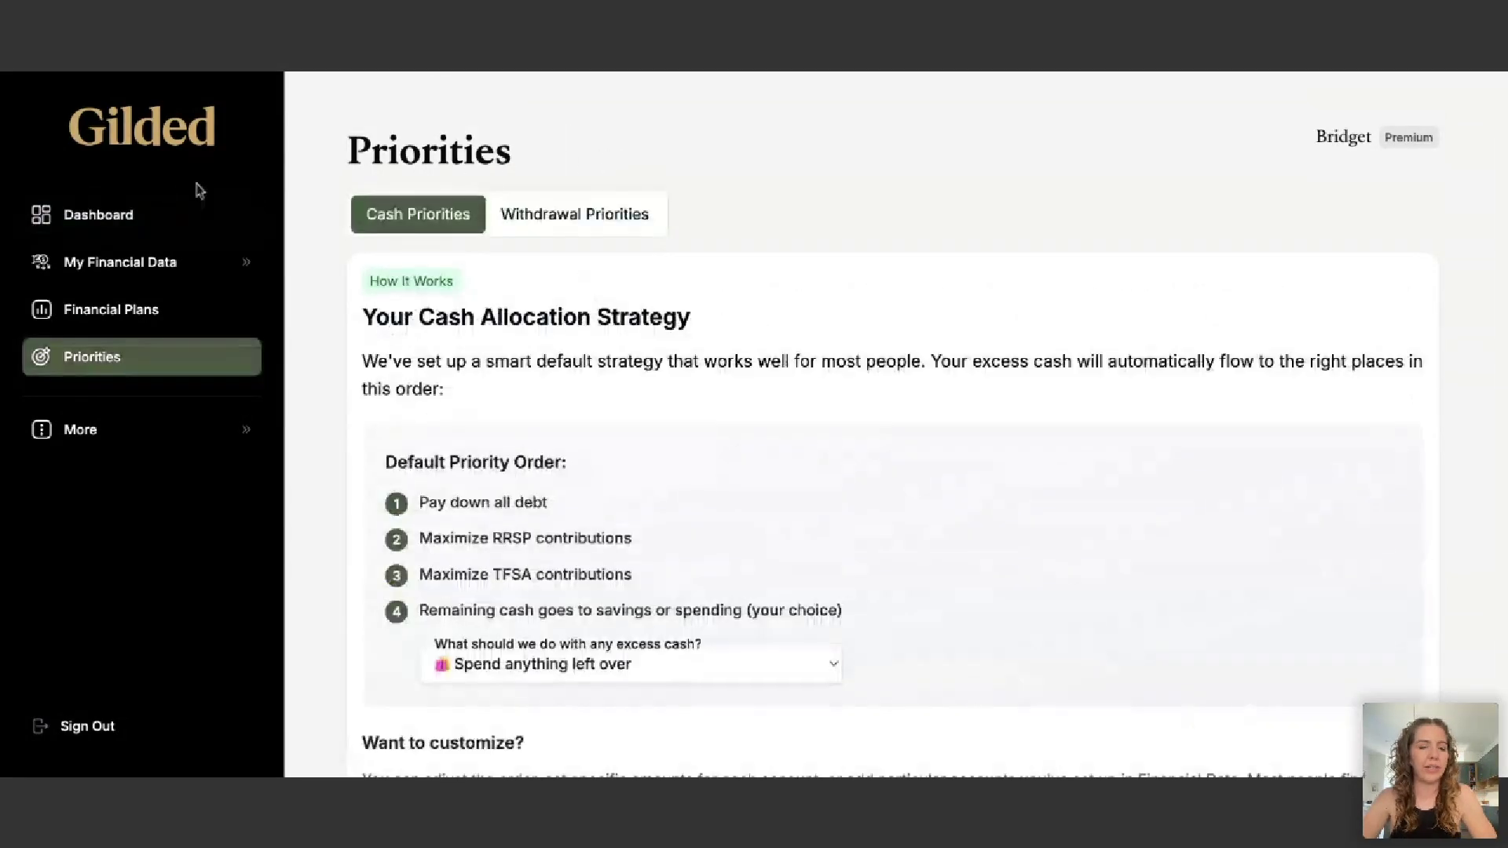
pyautogui.click(148, 221)
pyautogui.moveTo(971, 512)
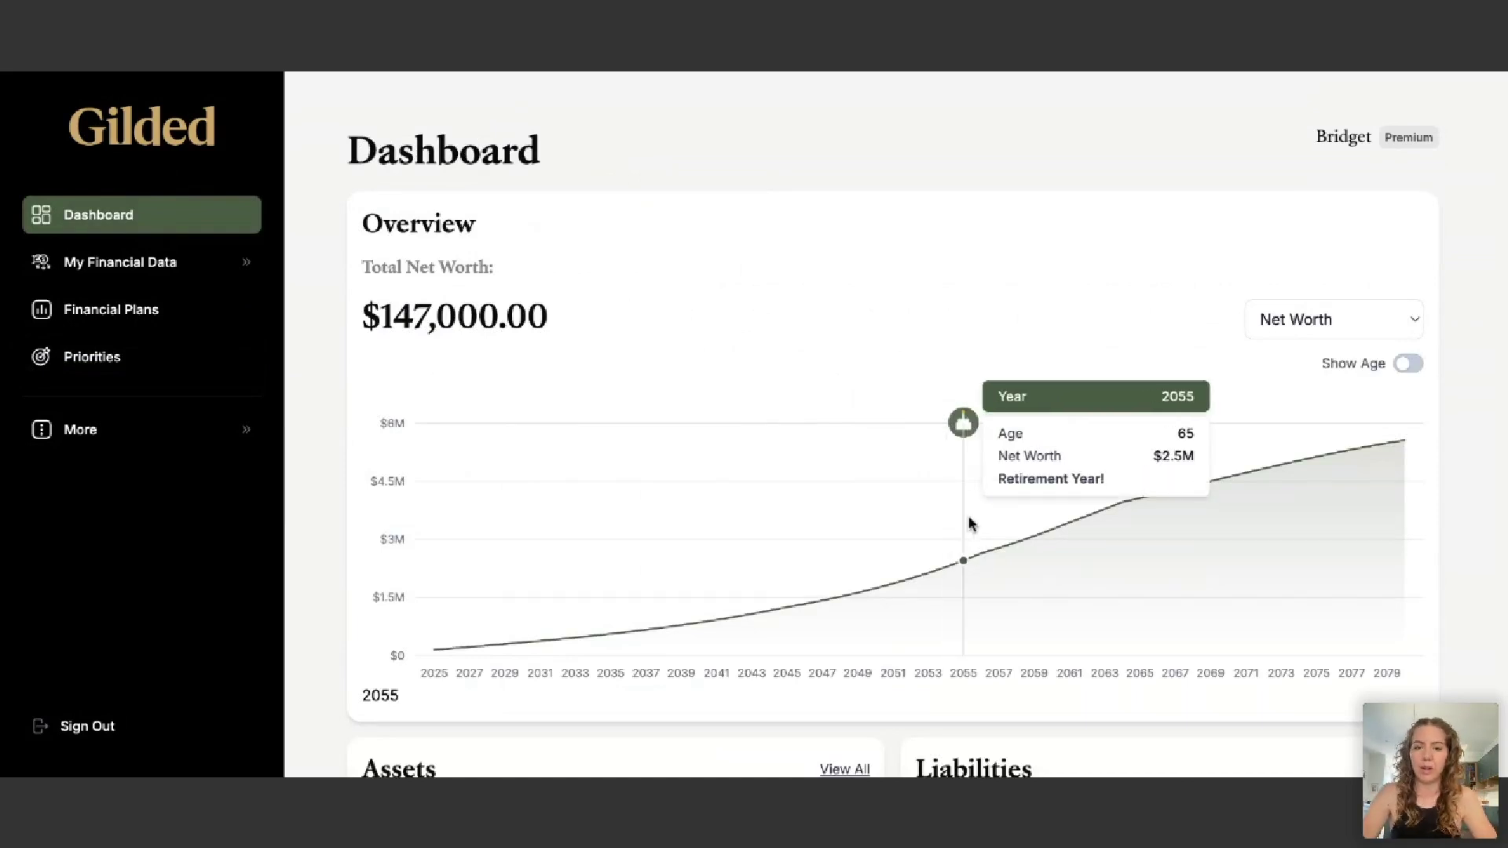
pyautogui.scroll(-4, 972, 390)
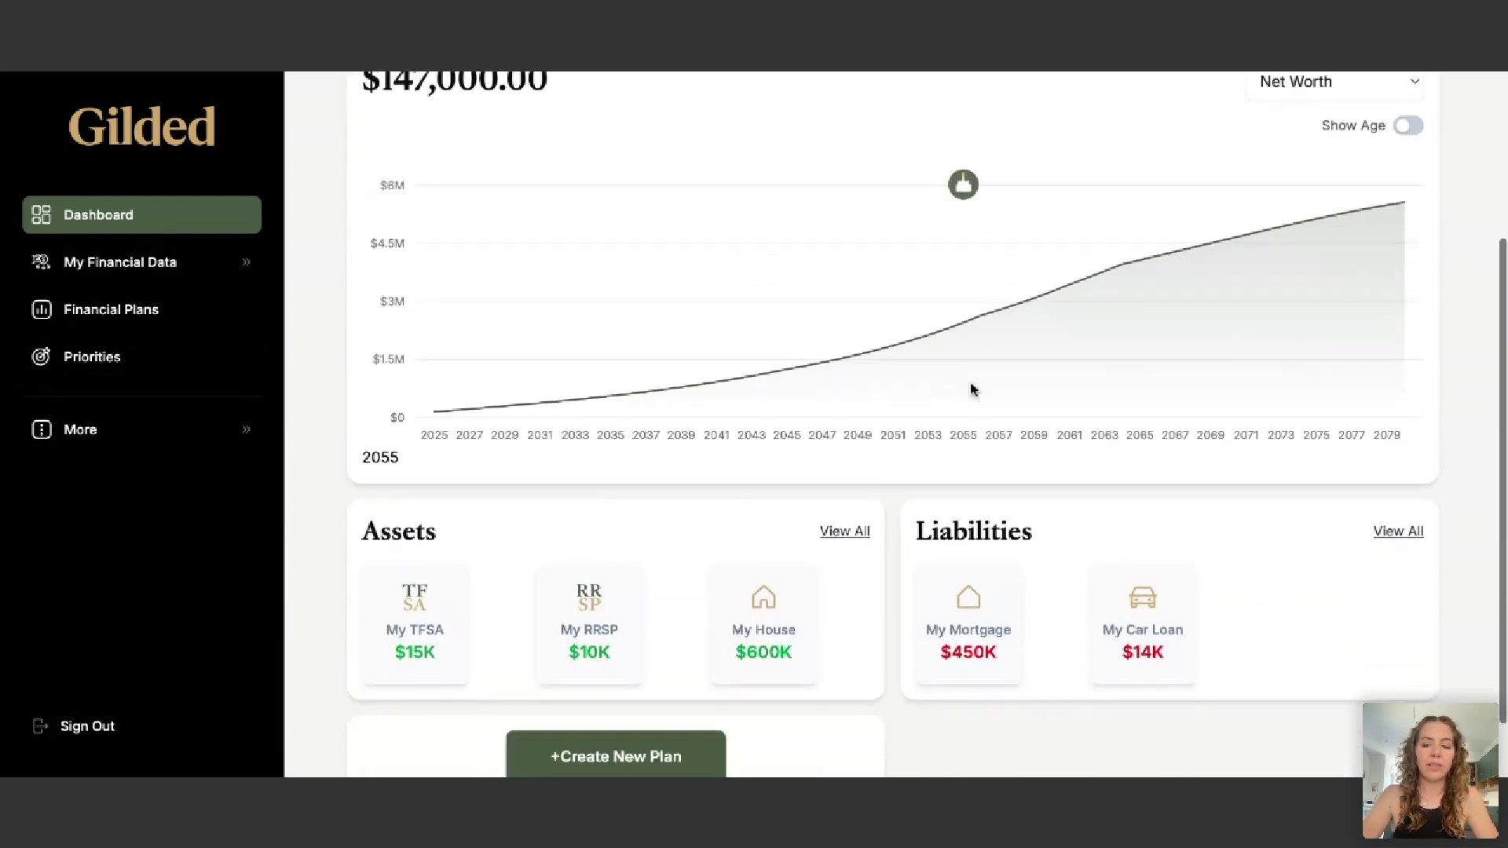
pyautogui.scroll(4, 973, 389)
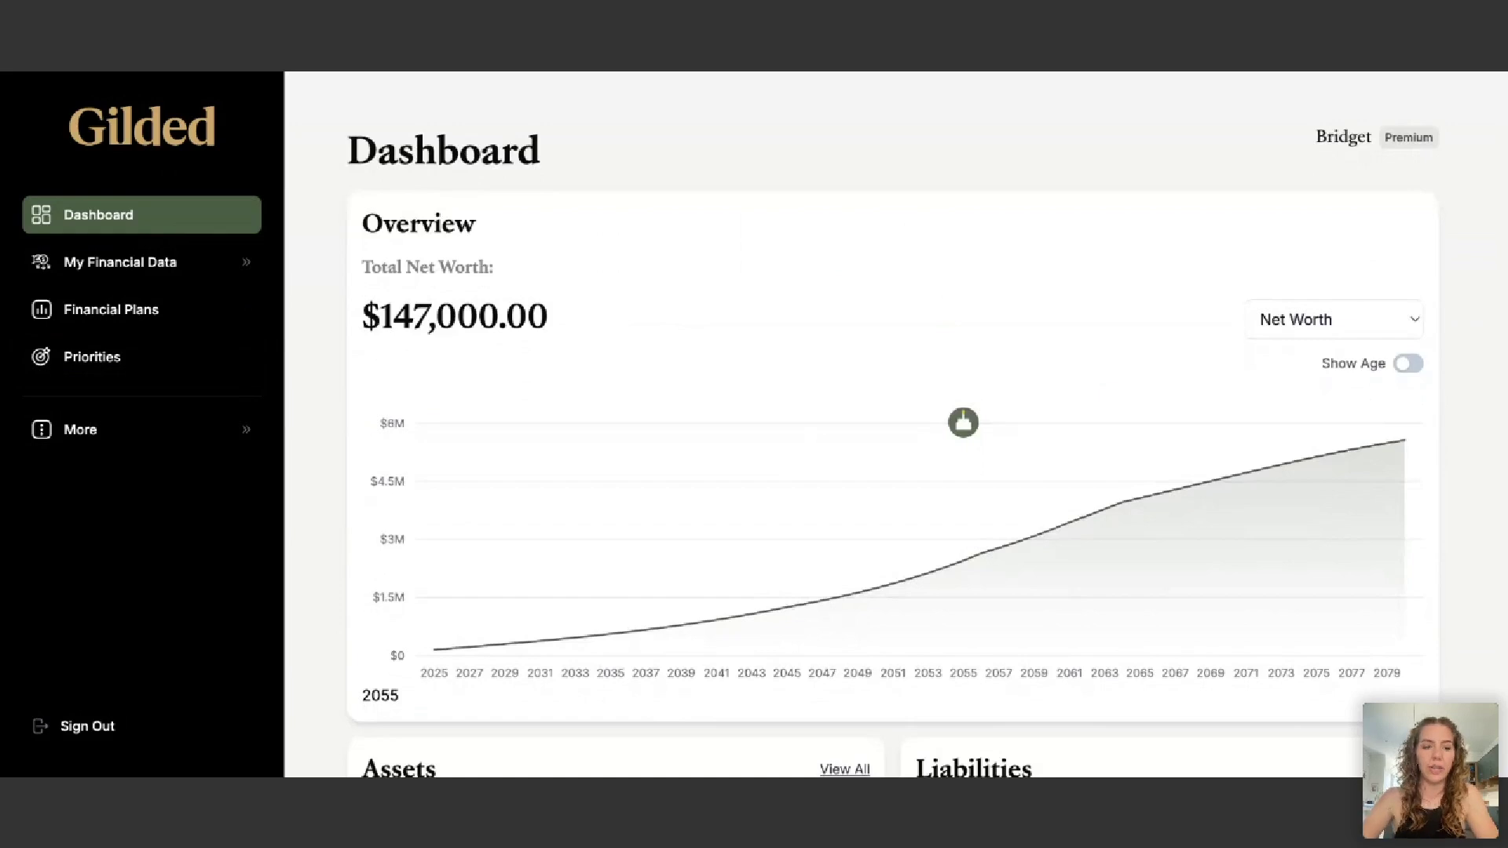
pyautogui.click(69, 261)
pyautogui.click(92, 308)
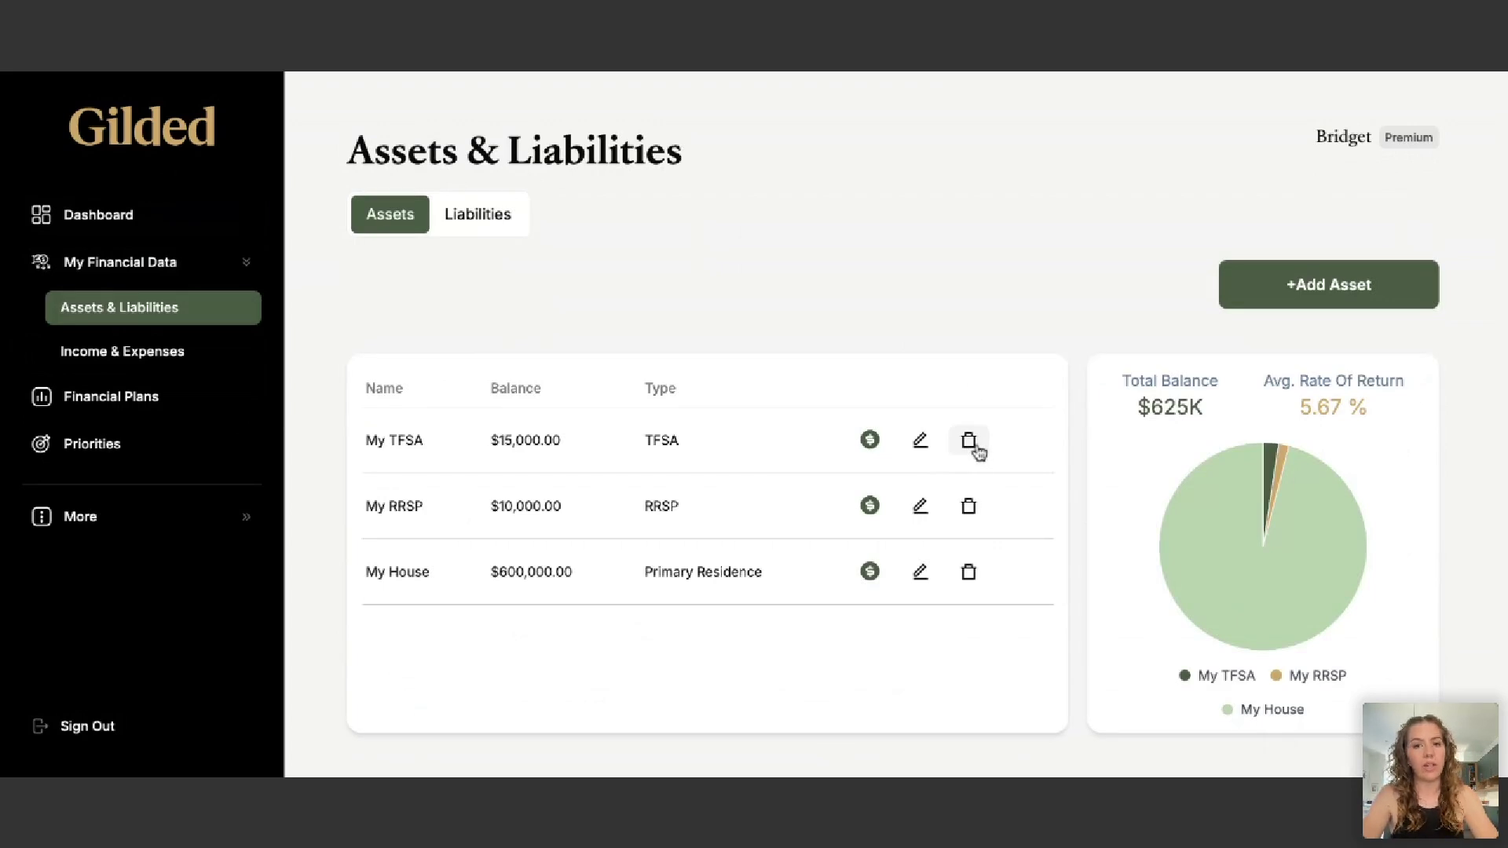
pyautogui.click(118, 219)
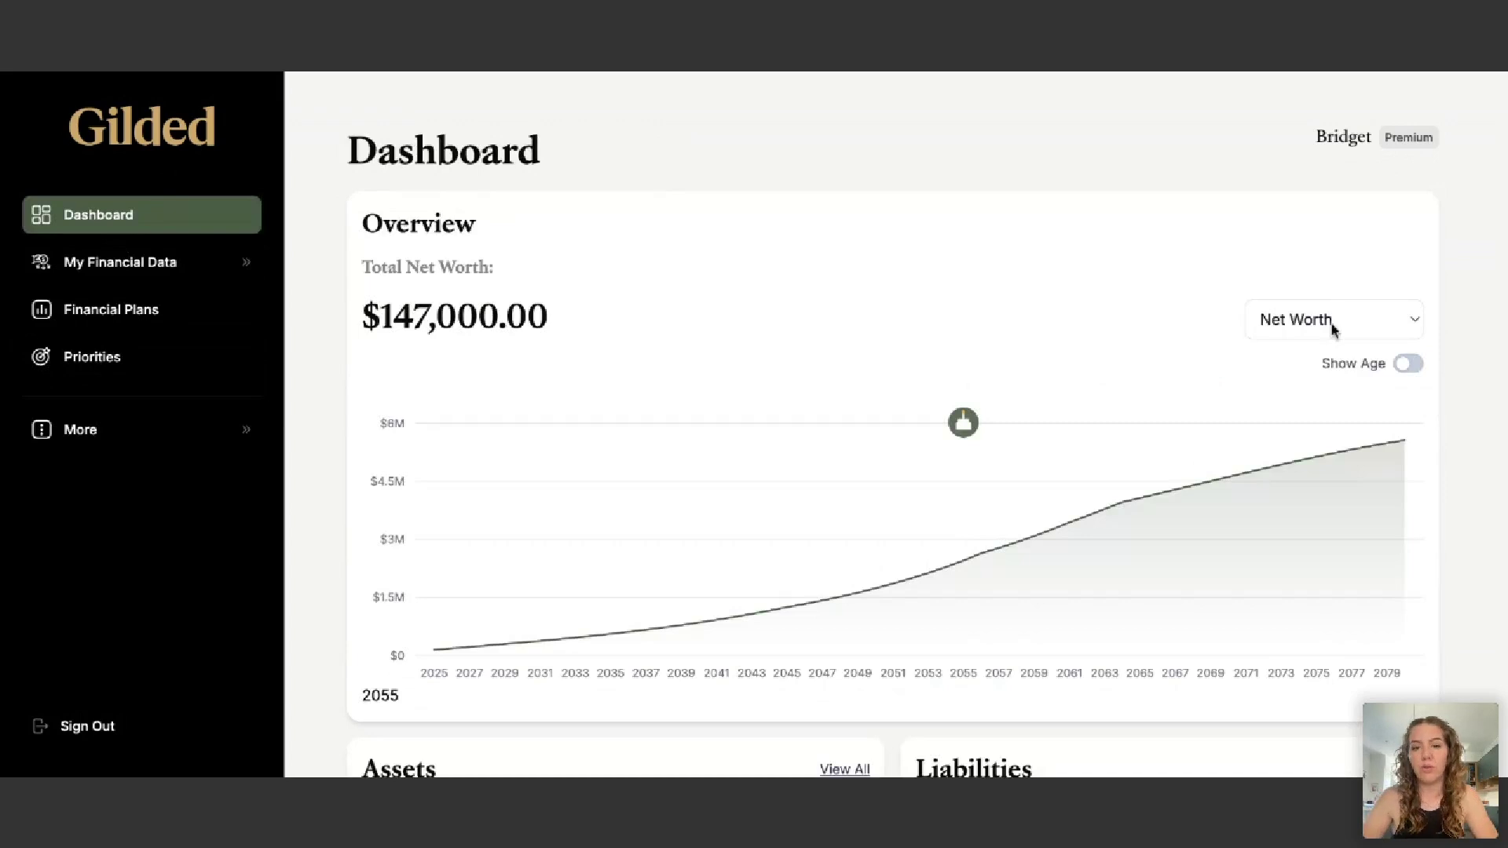